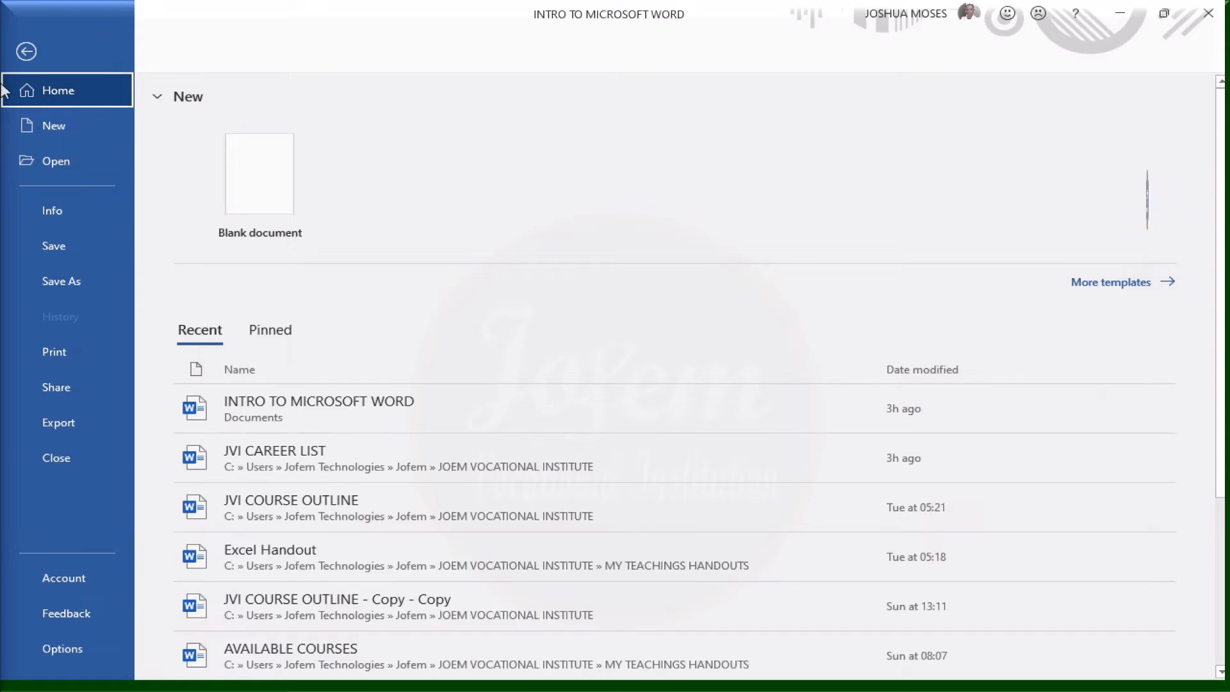
Close the start page to return to the blank INTRO TO MICROSOFT WORD document
left_click(26, 51)
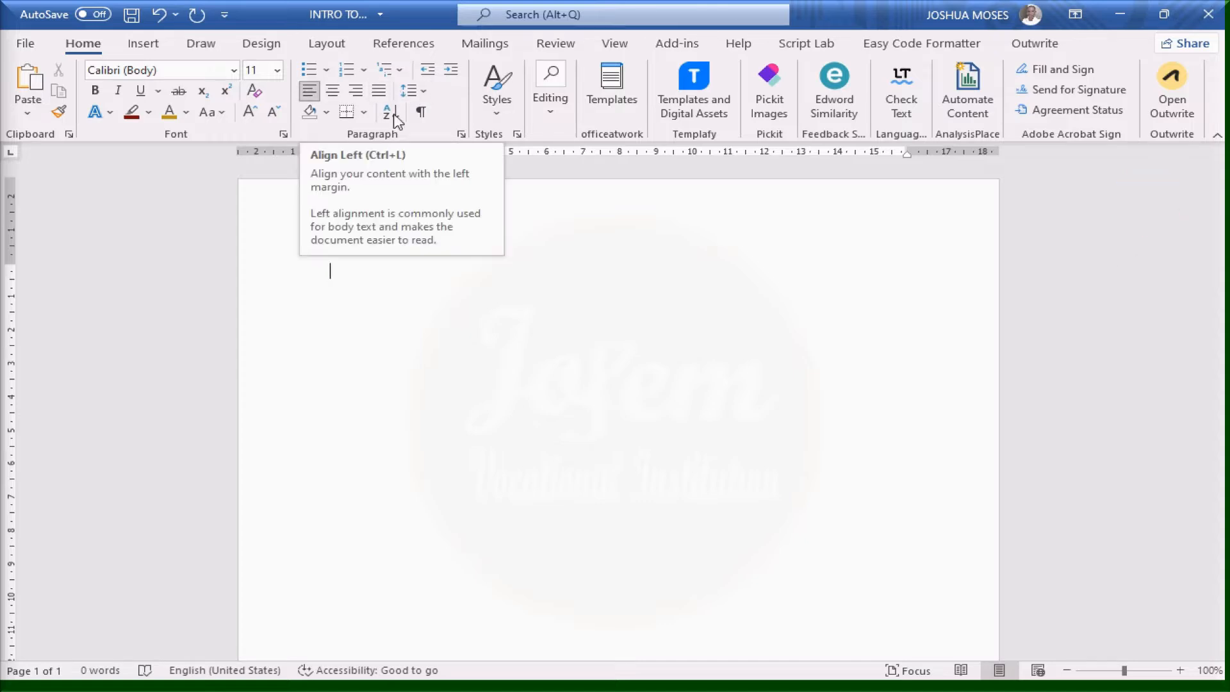
left_click(316, 77)
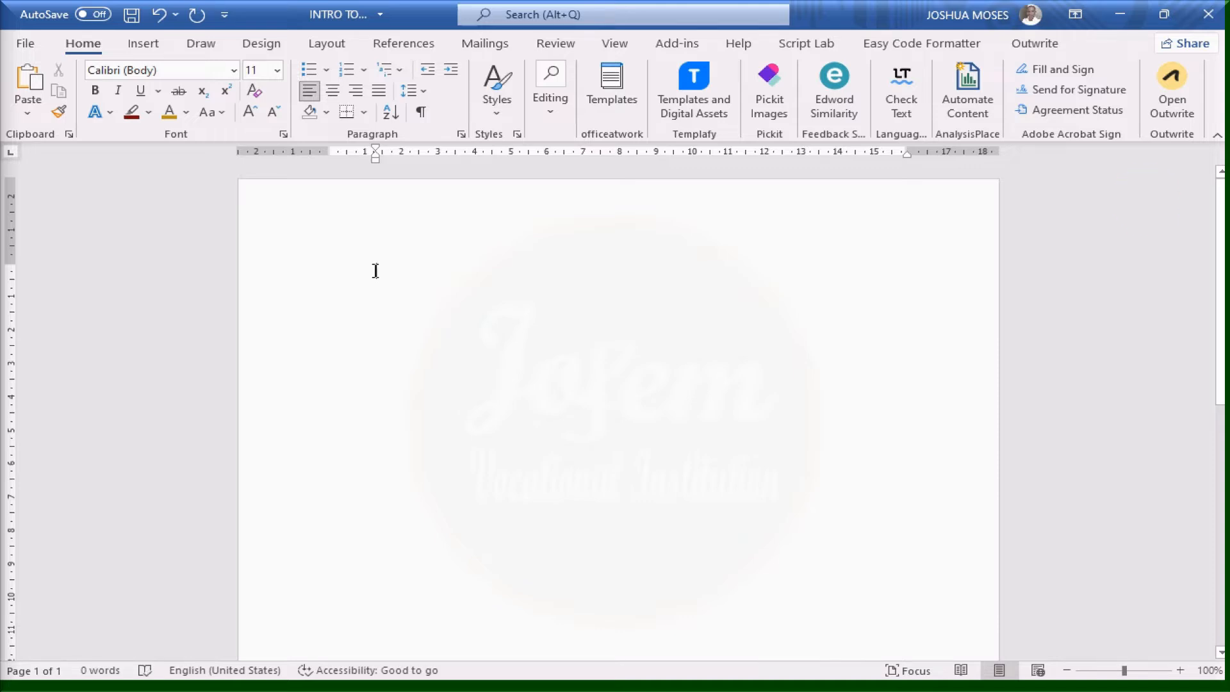
Type the line 'These are the lists of the table' and start an empty bulleted item below it
type("I")
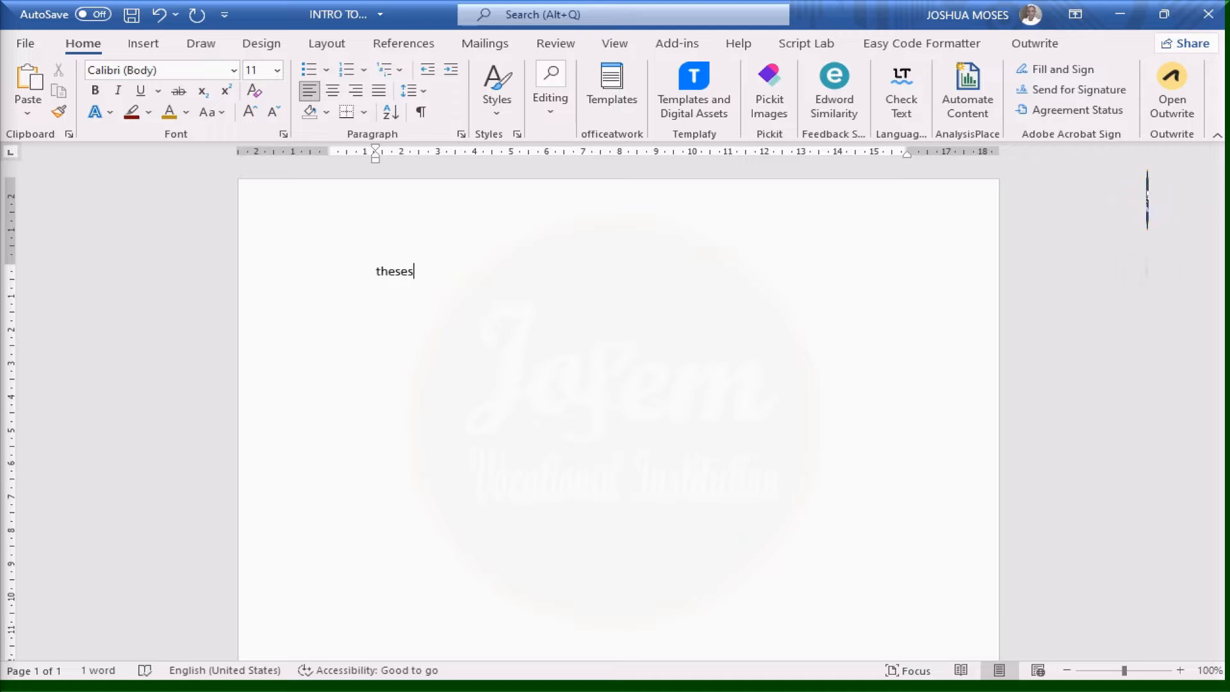
type("are the  lists of the table")
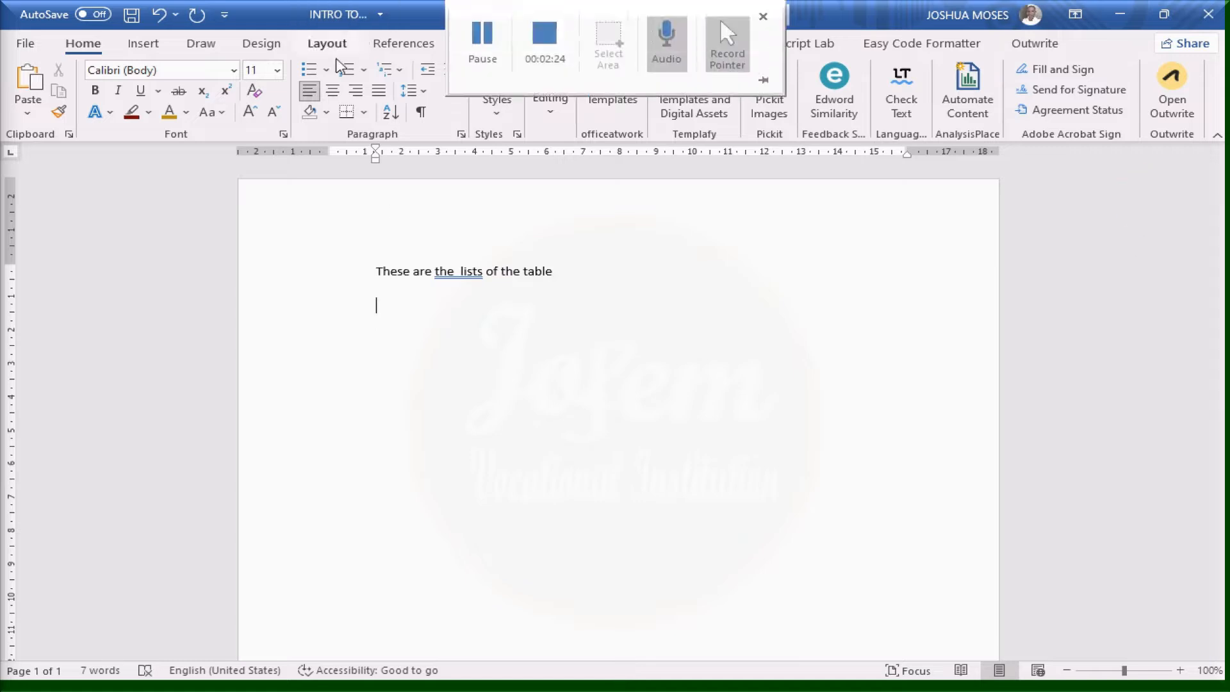
left_click(311, 73)
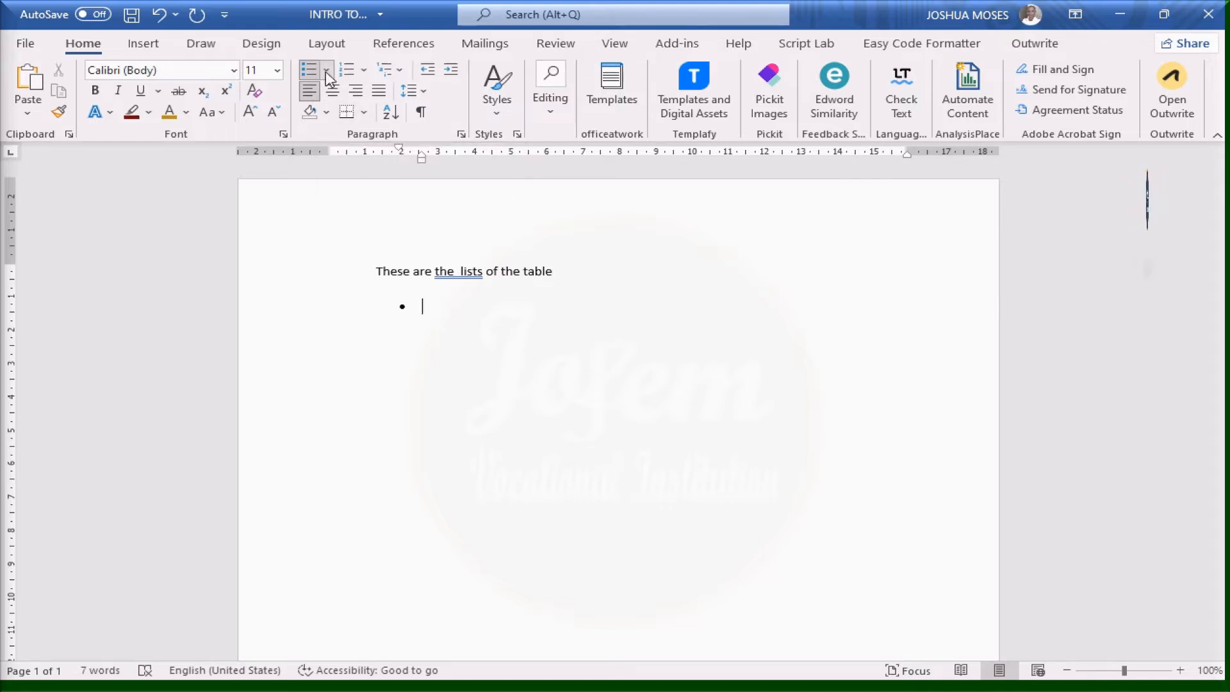
Switch the list bullet to a hollow circle, then to the arrow bullet
left_click(326, 72)
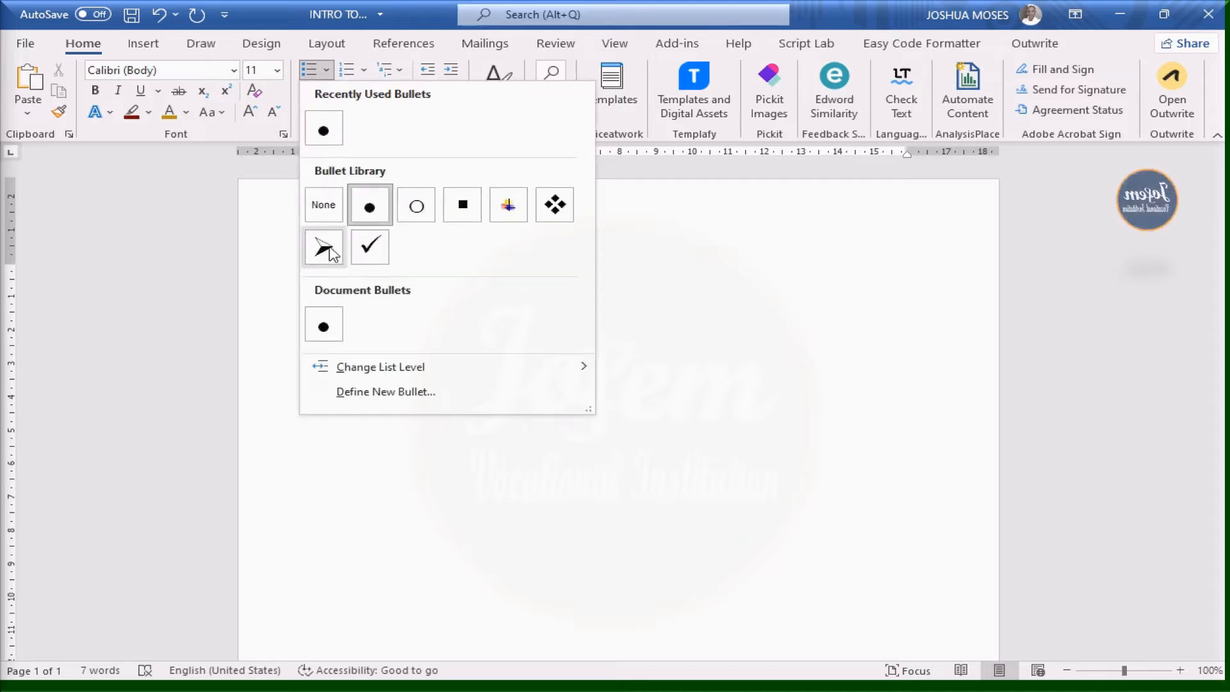
left_click(417, 206)
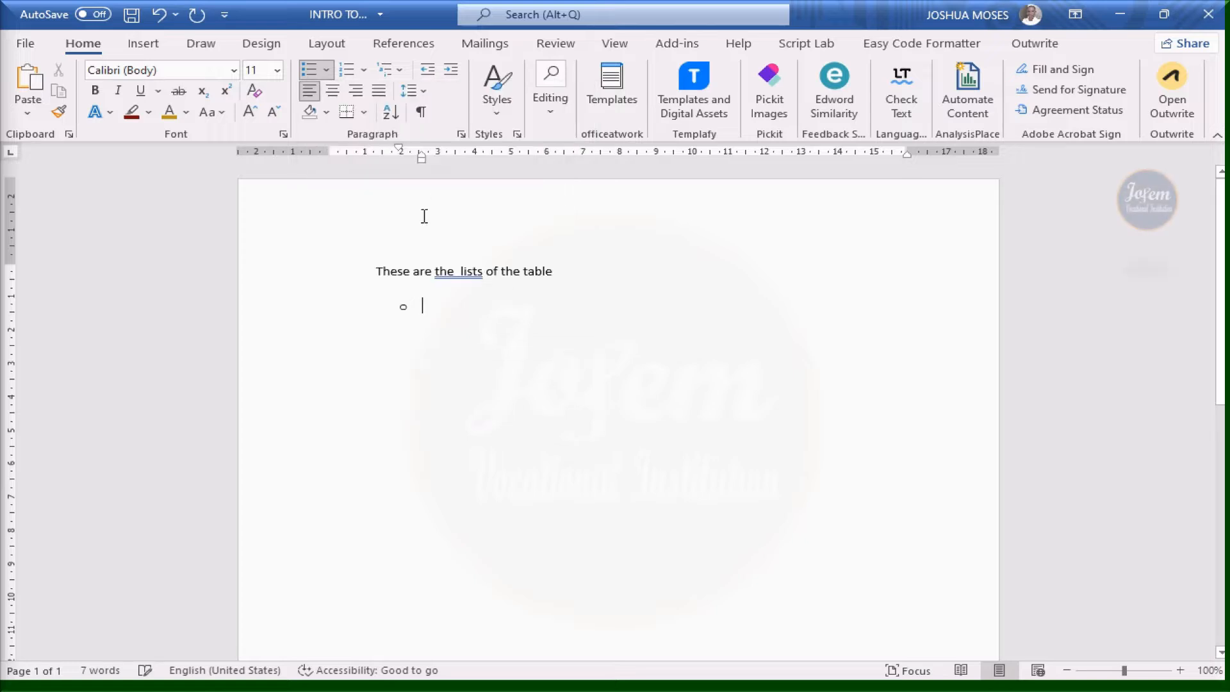
left_click(329, 69)
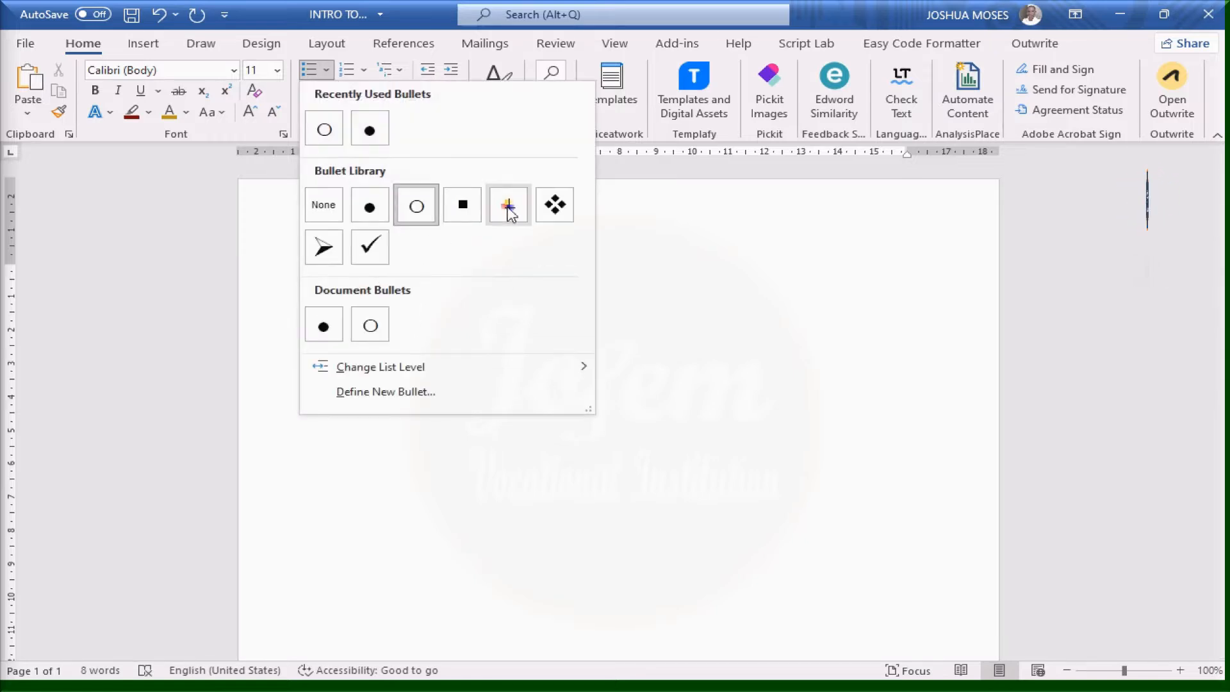
left_click(324, 249)
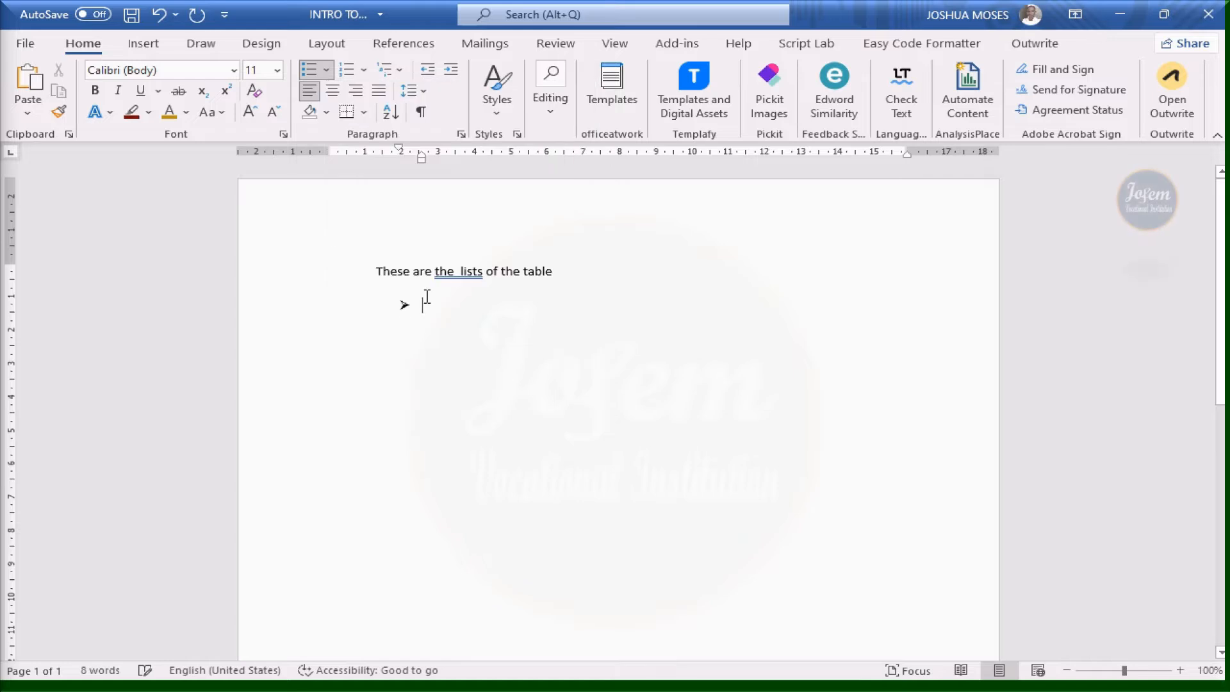
left_click(326, 69)
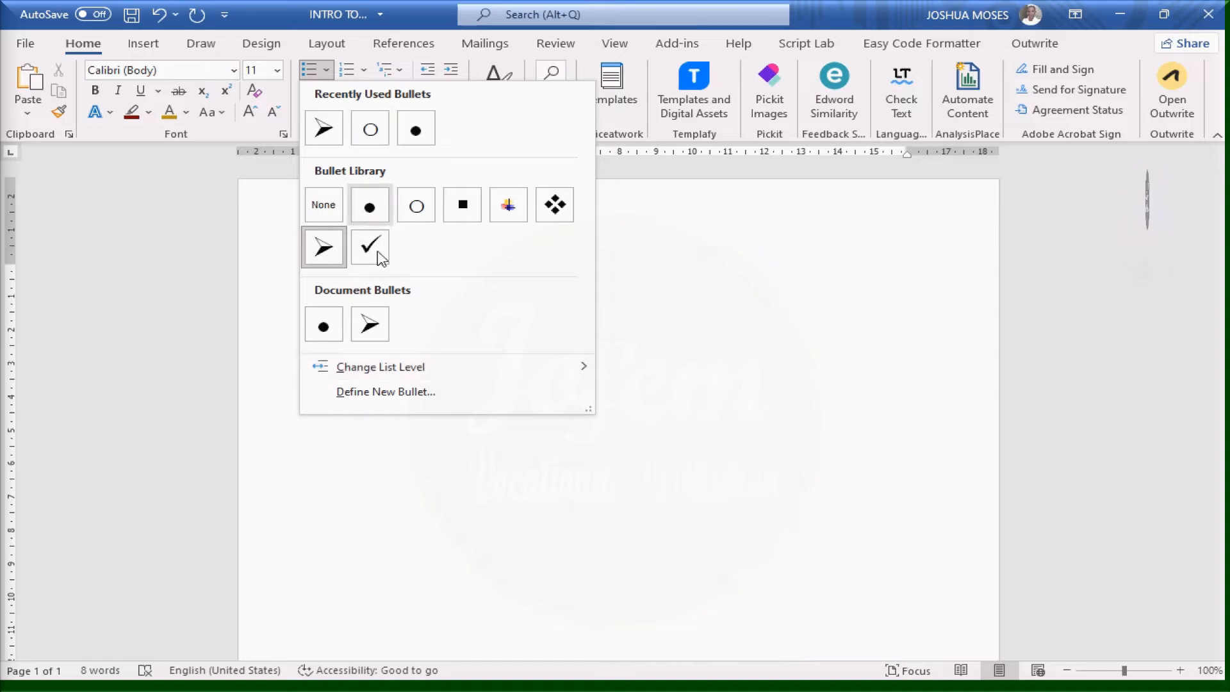
mouse_move(377, 379)
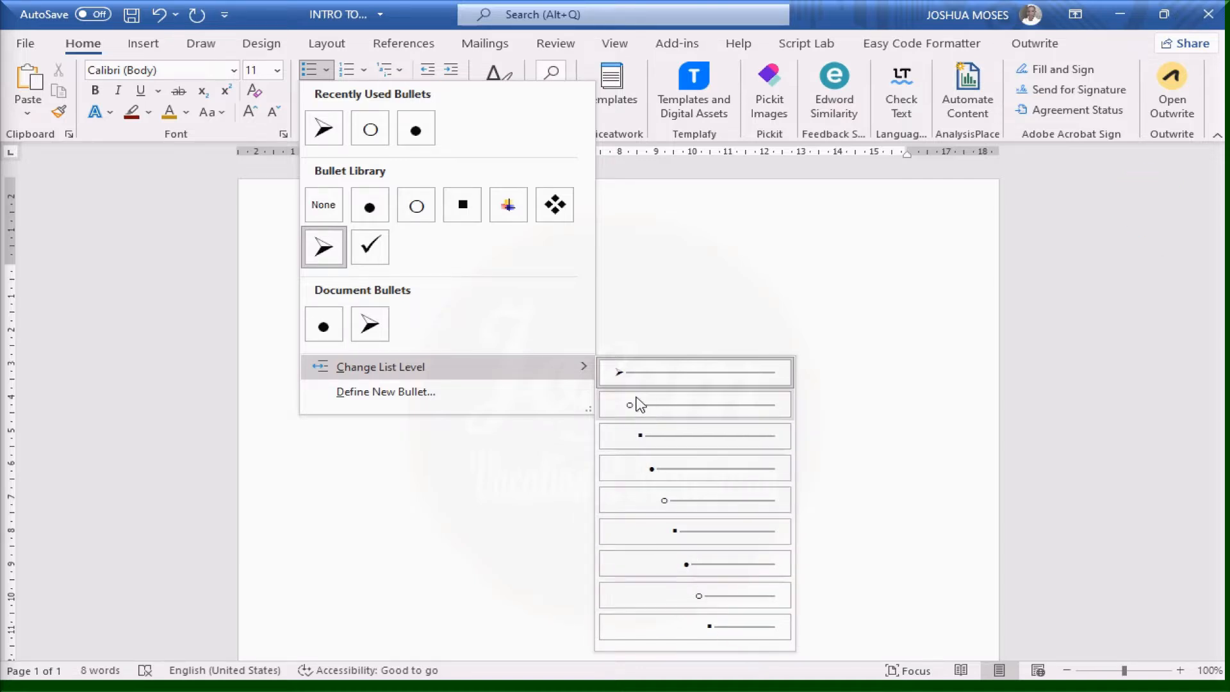
Define a new bullet using Wingdings symbol code 255 after a failed picture attempt
left_click(389, 394)
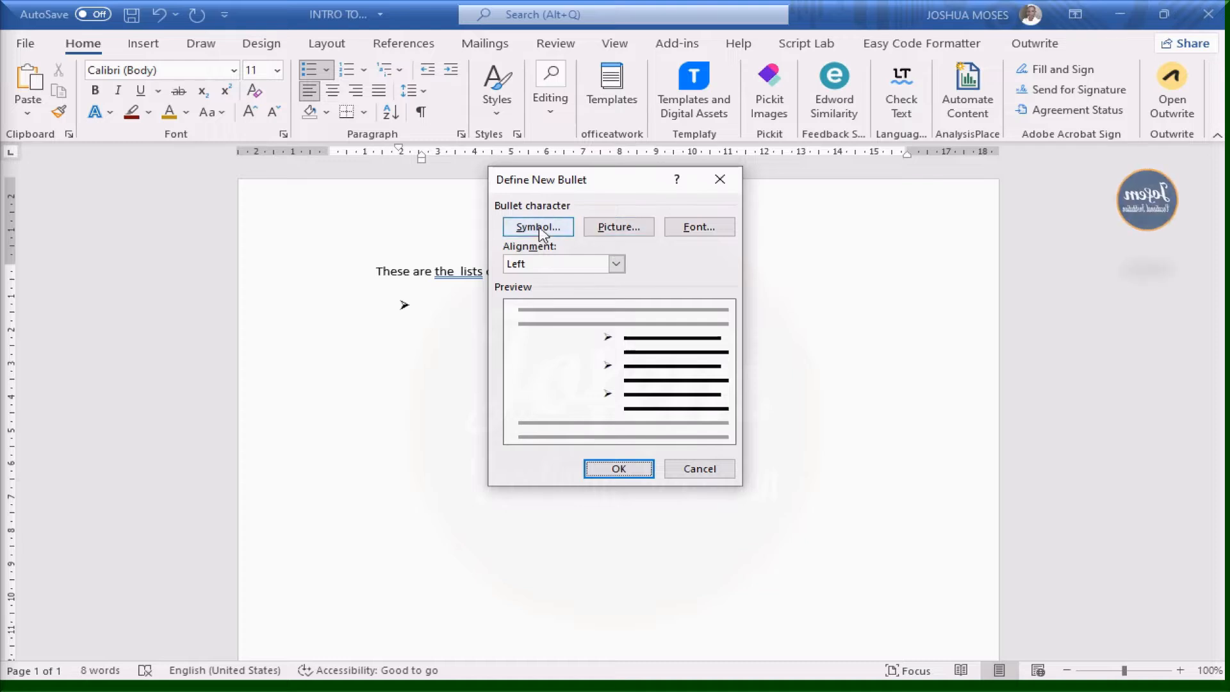
left_click(613, 229)
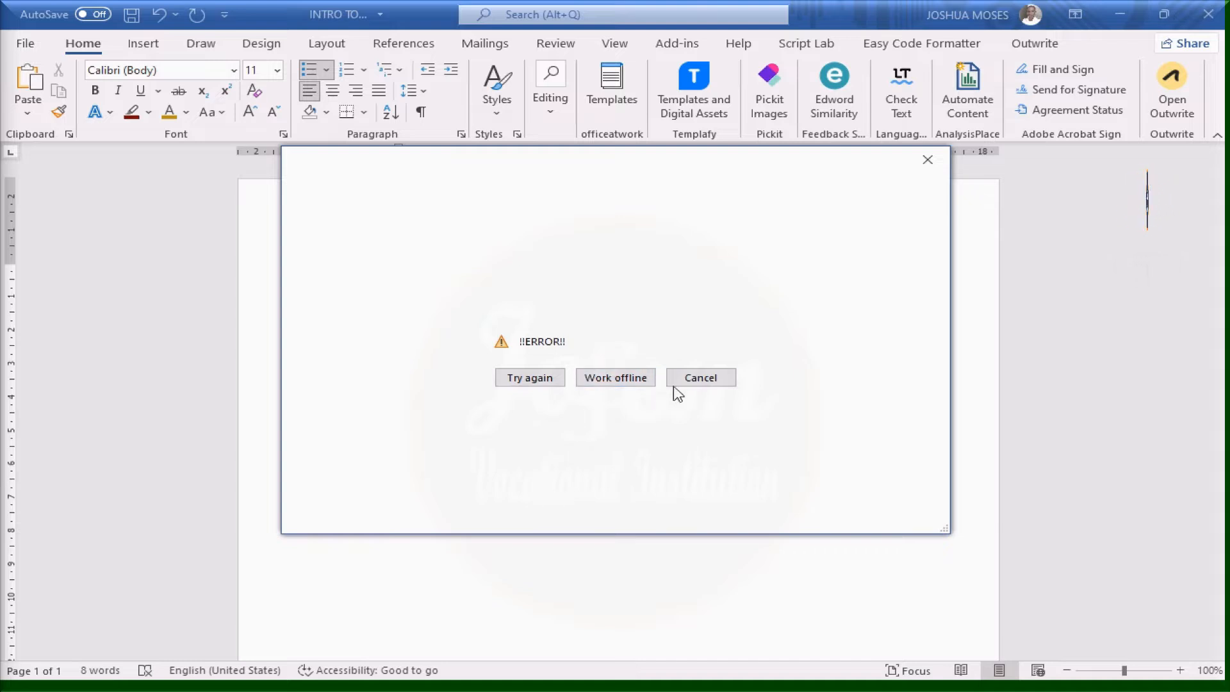
left_click(704, 382)
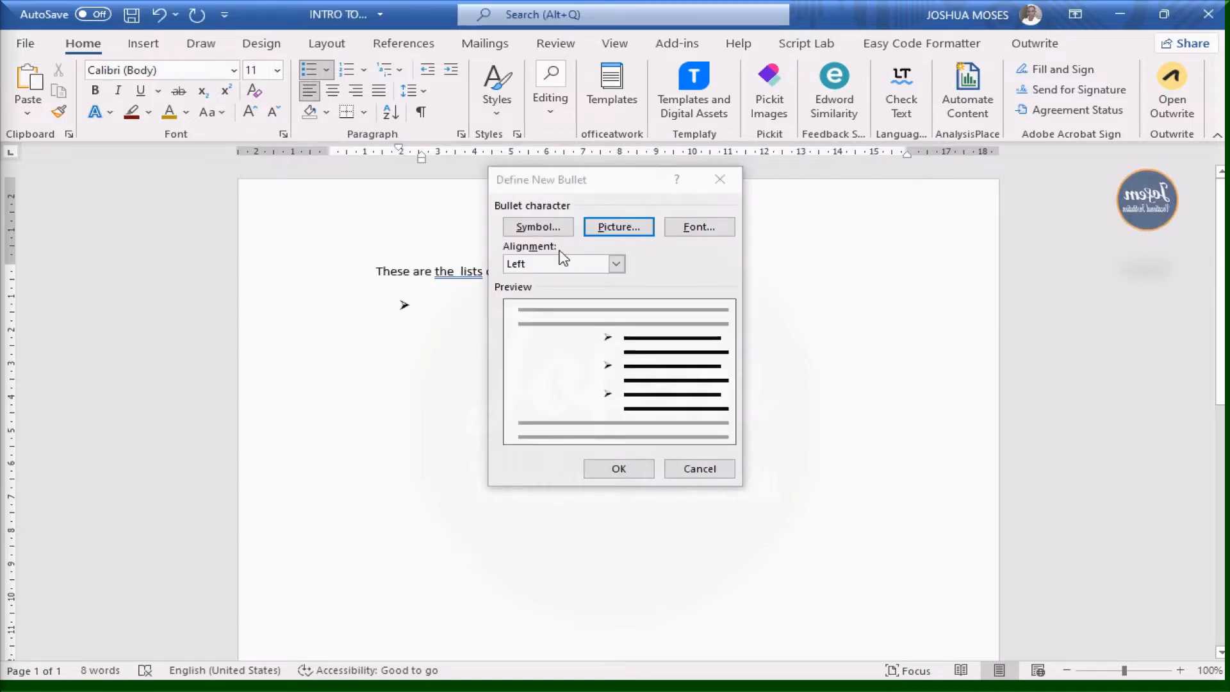
left_click(554, 228)
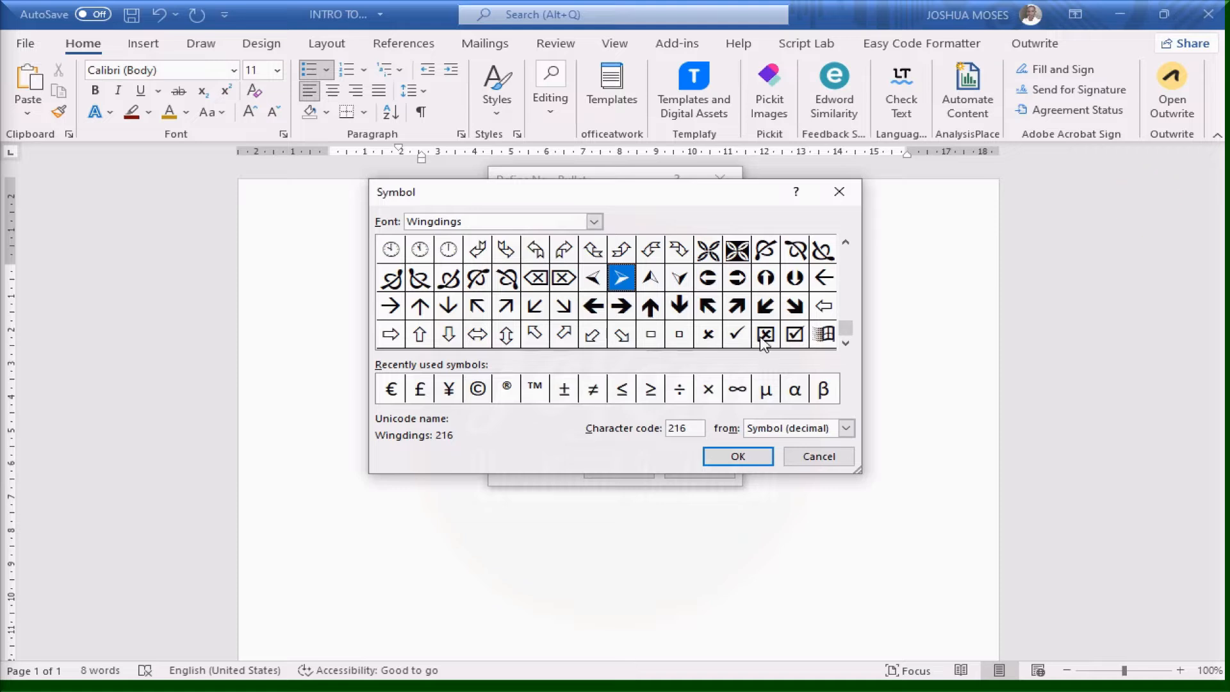
left_click(820, 336)
double_click(818, 338)
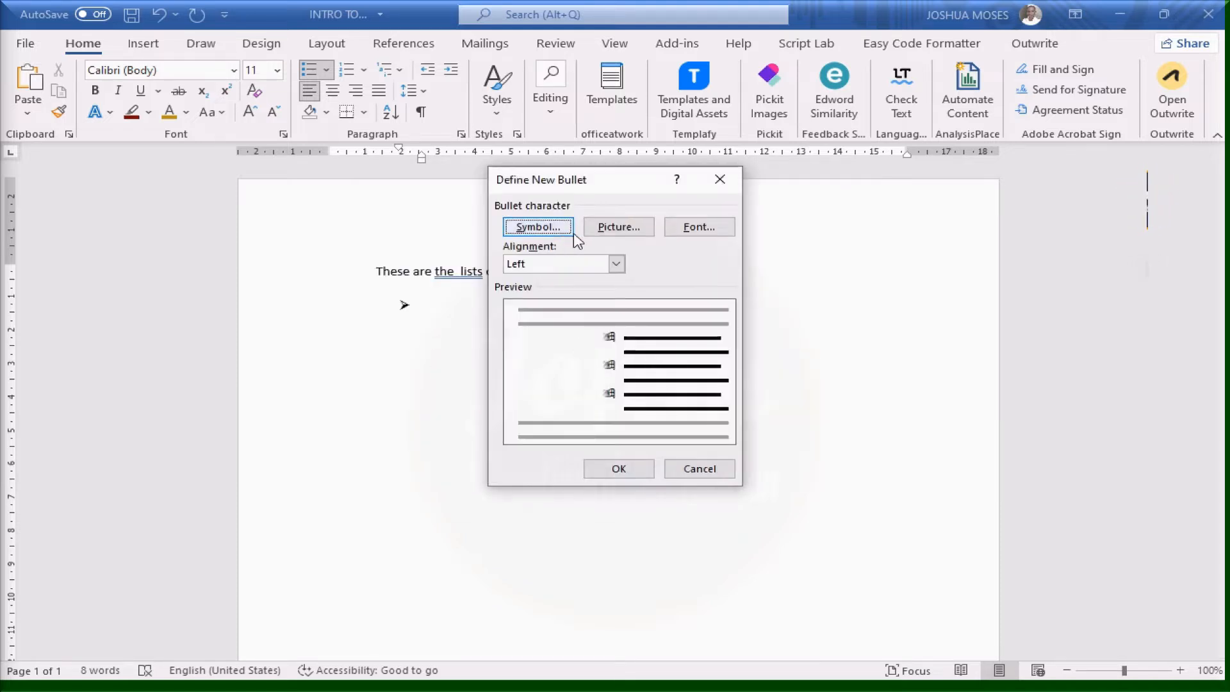
Working offline, pick the photo in the Camera Roll folder as the bullet and apply it
left_click(633, 232)
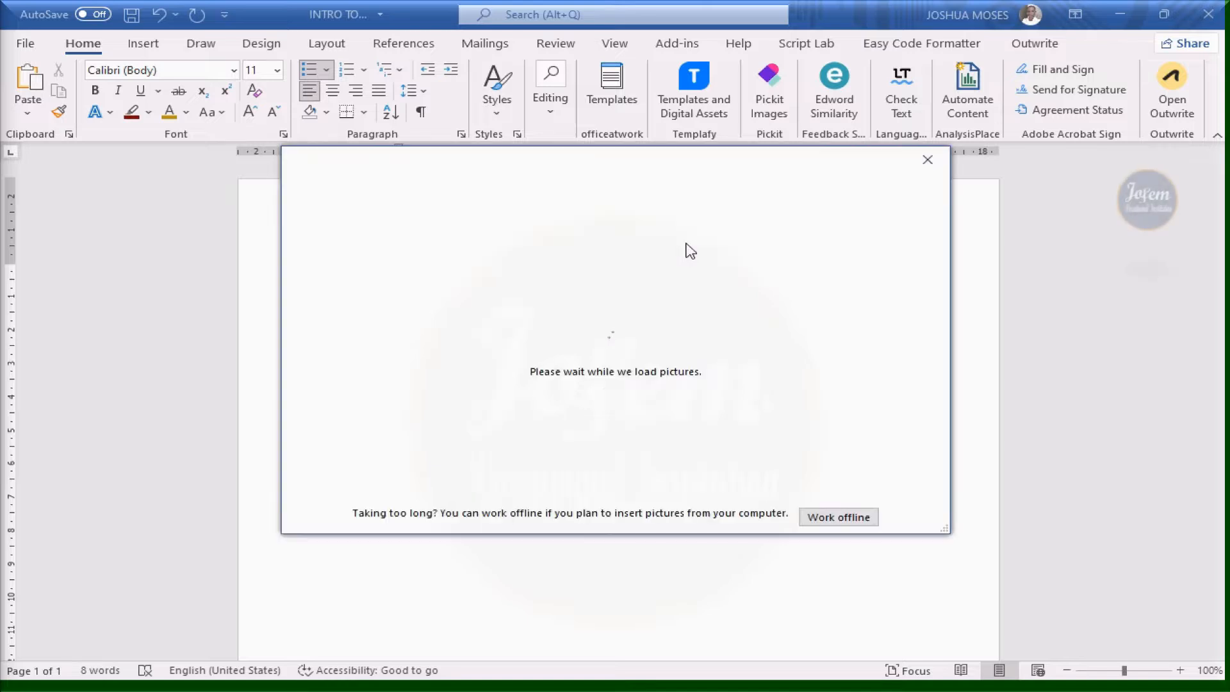
left_click(926, 168)
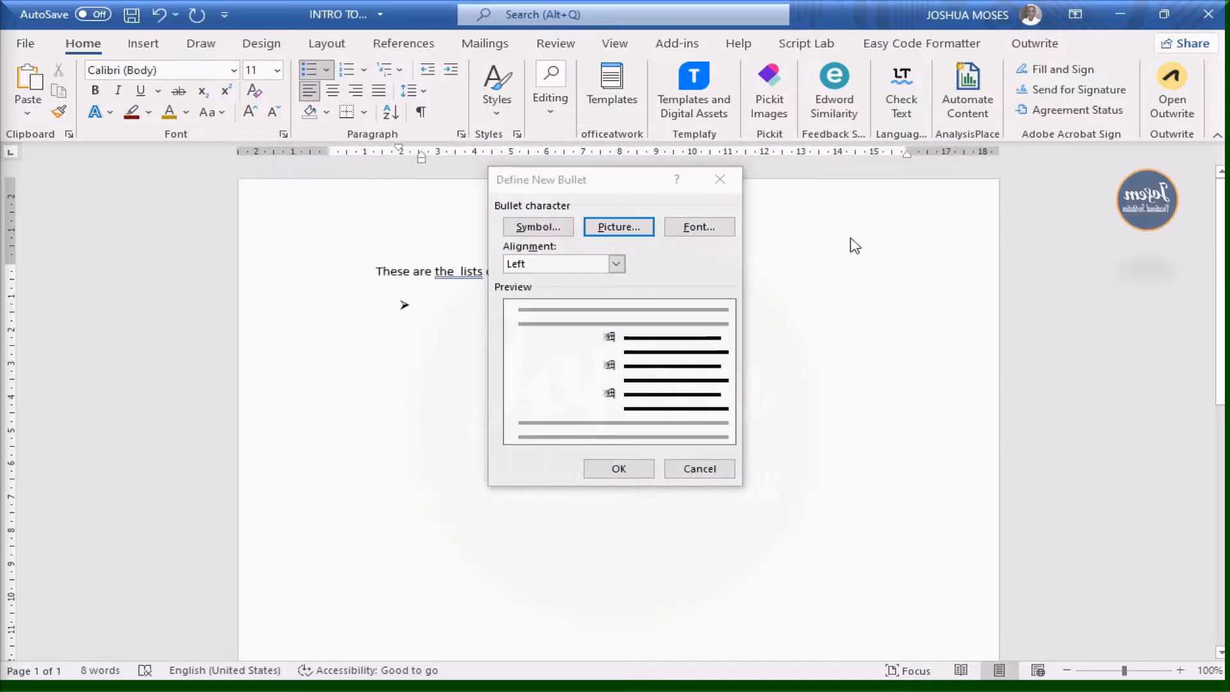
left_click(635, 231)
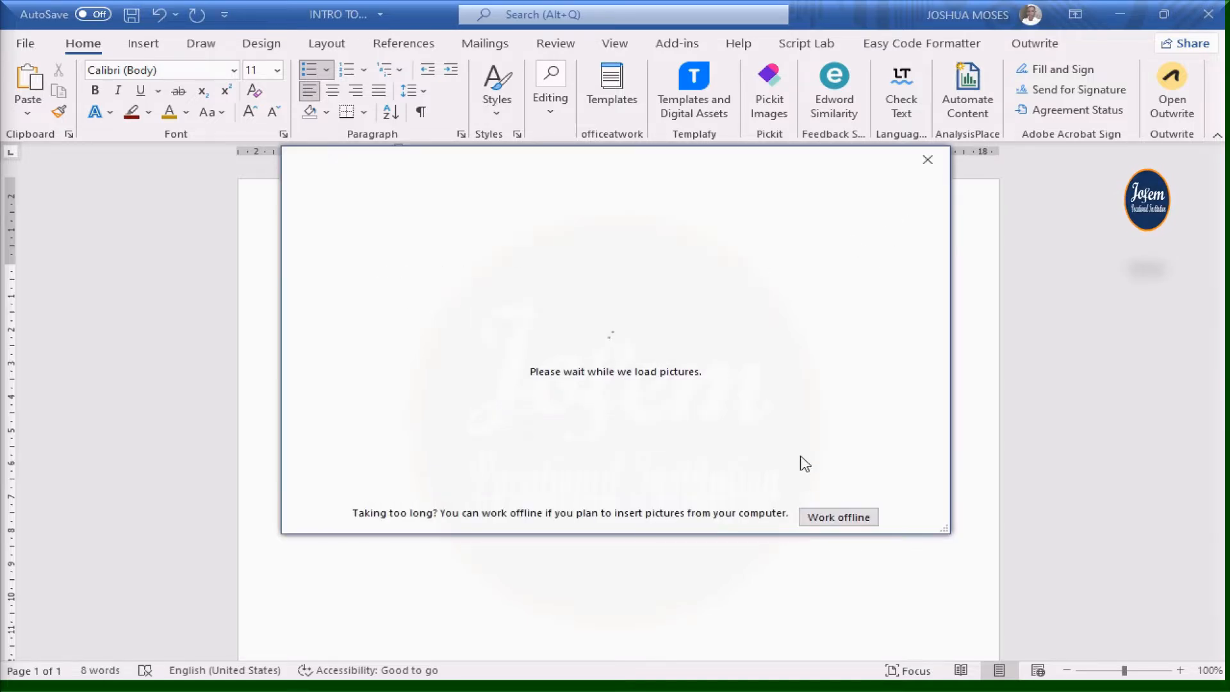
left_click(838, 517)
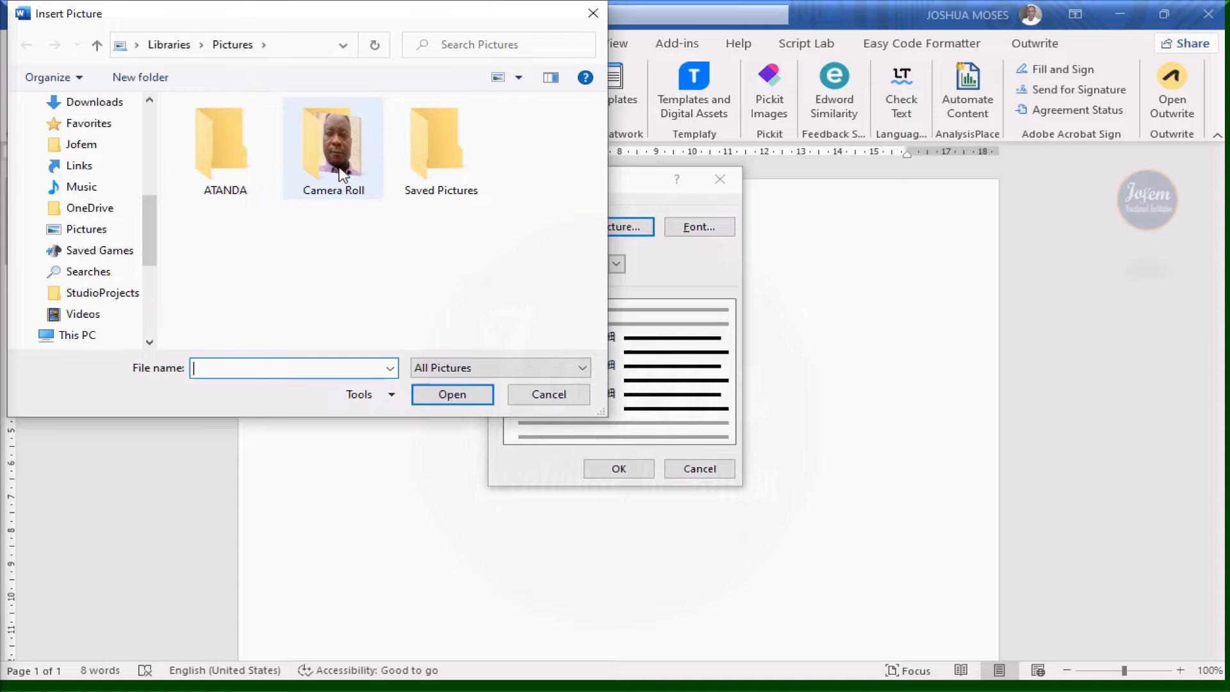
double_click(341, 177)
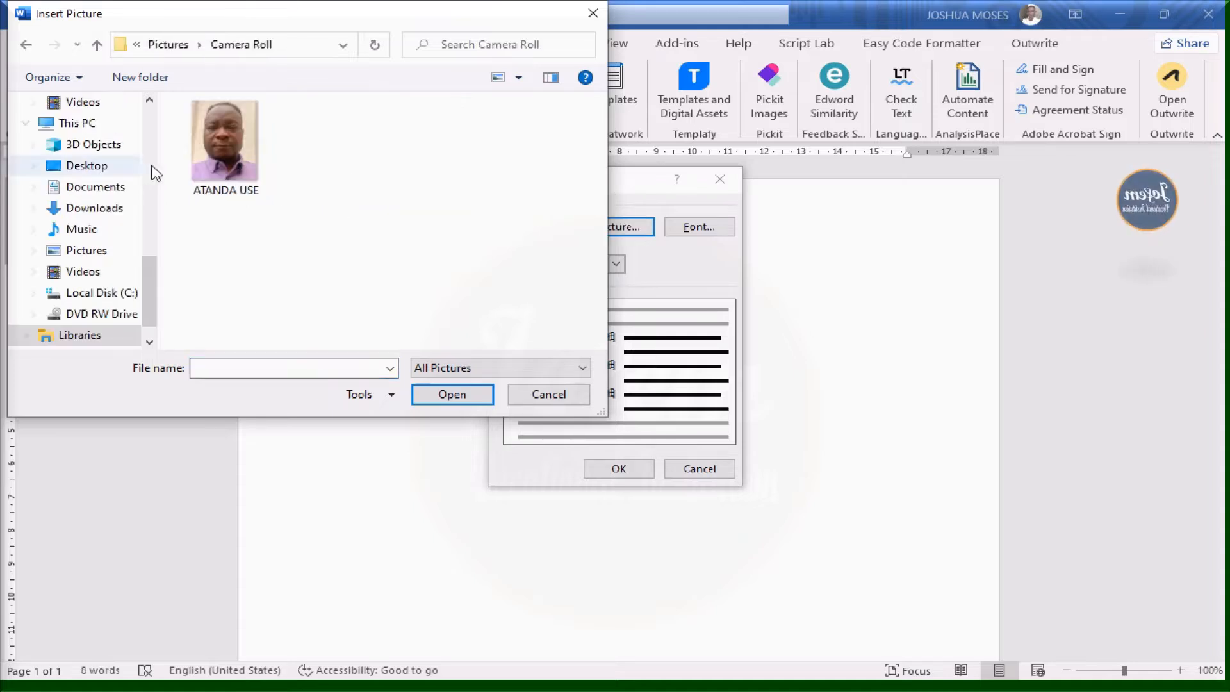
double_click(245, 156)
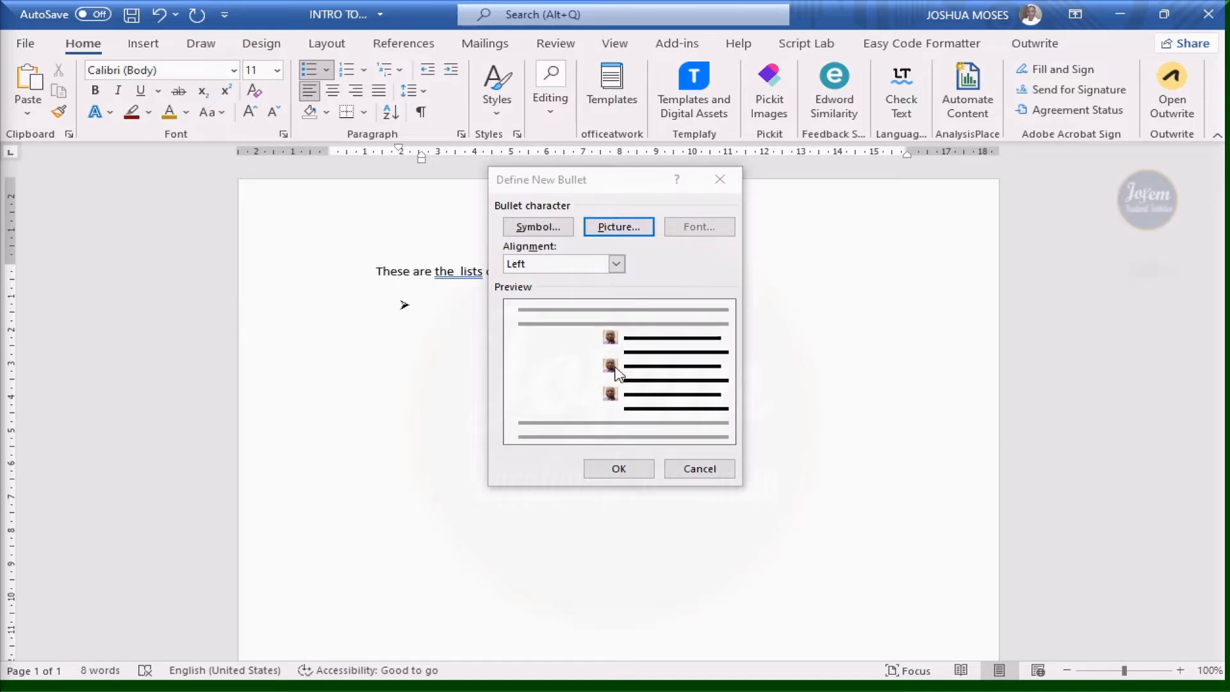
left_click(620, 227)
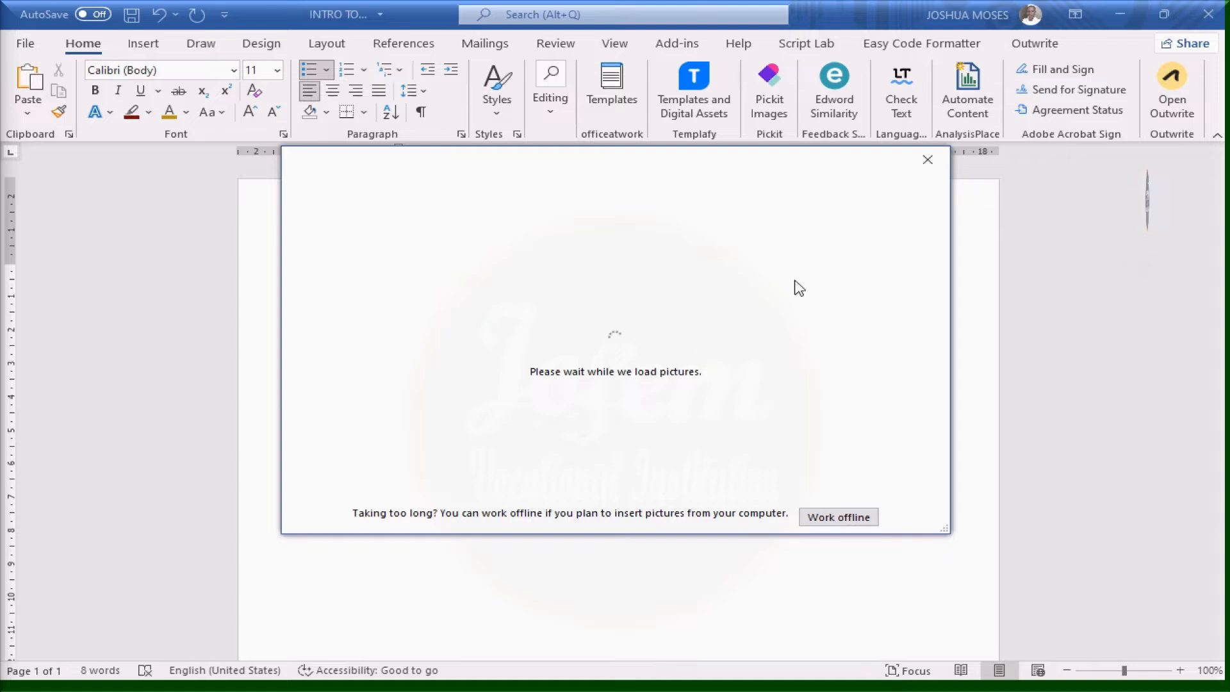
left_click(927, 160)
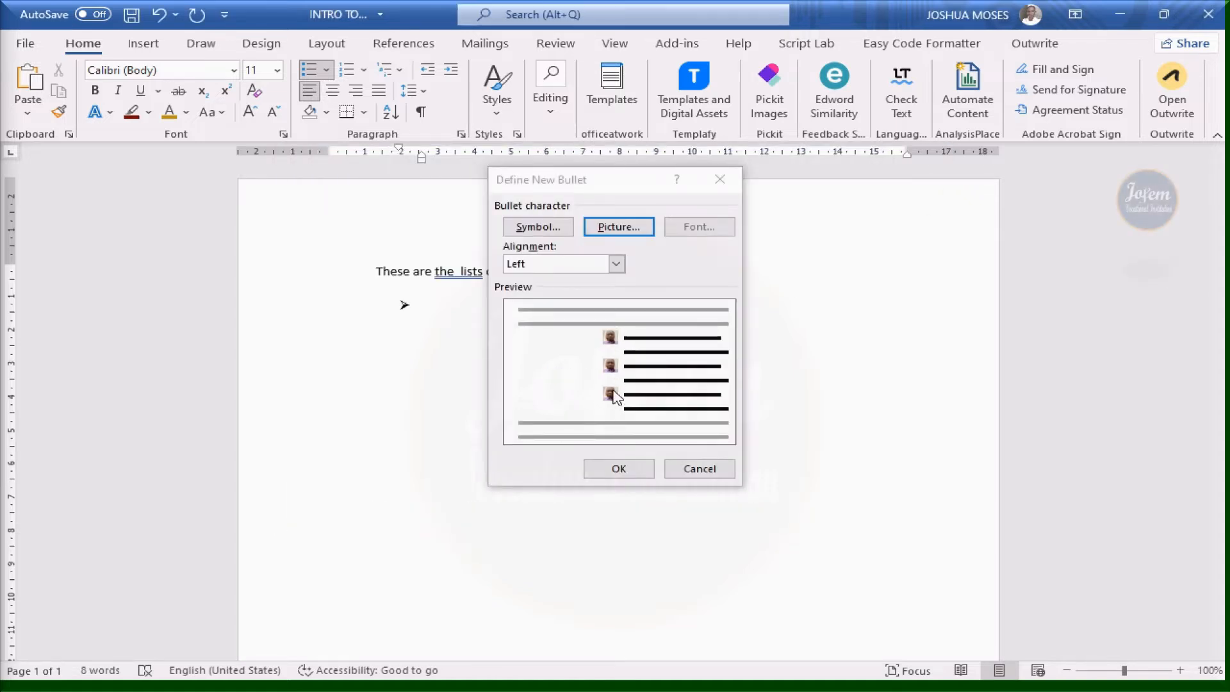
left_click(627, 472)
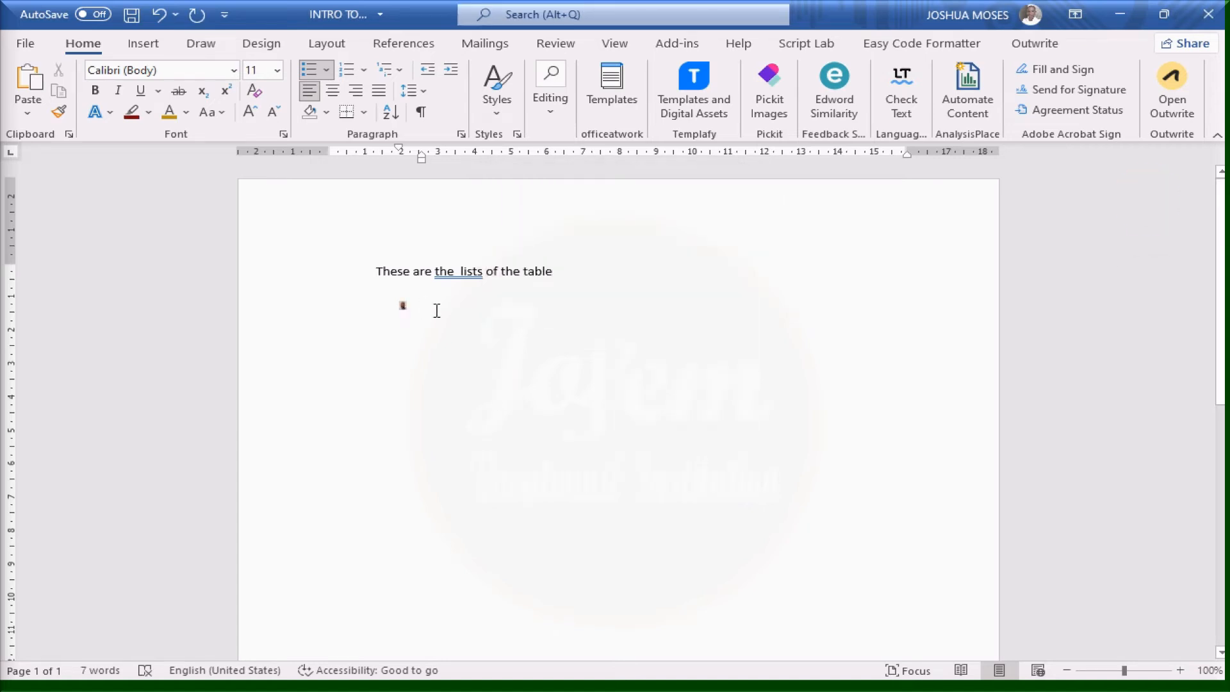
Type 'The lord is good' as the first bullet item and show the Numbering Library
type("The lord")
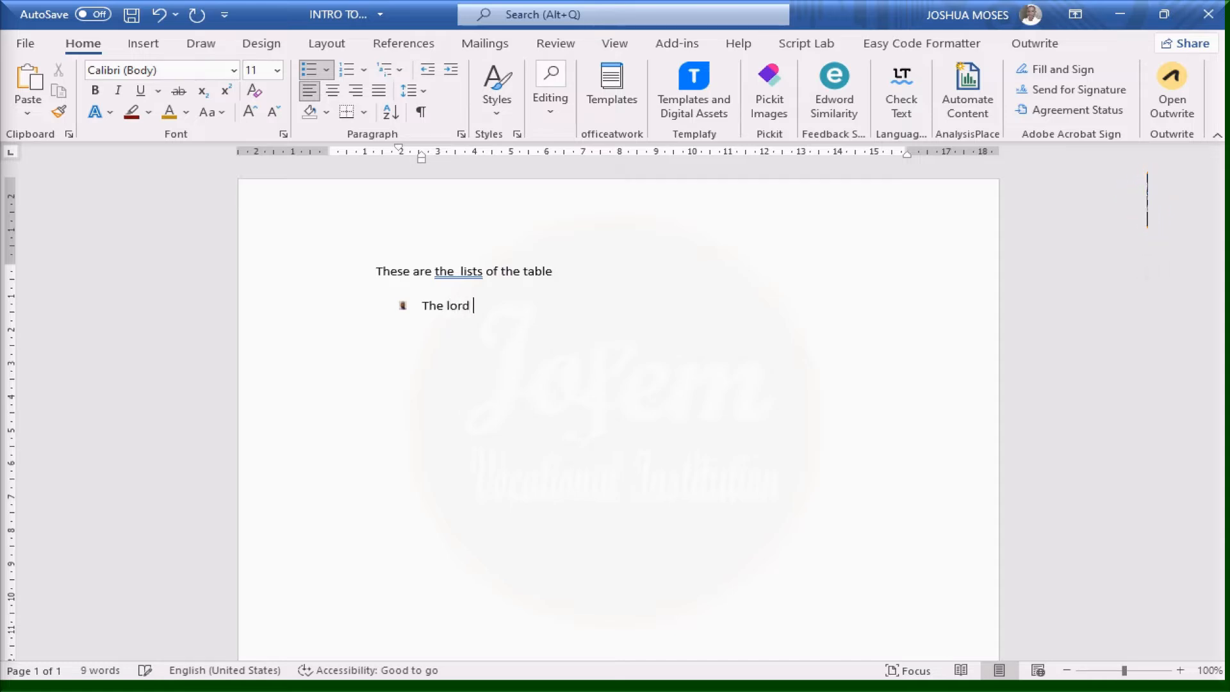
type(" is ")
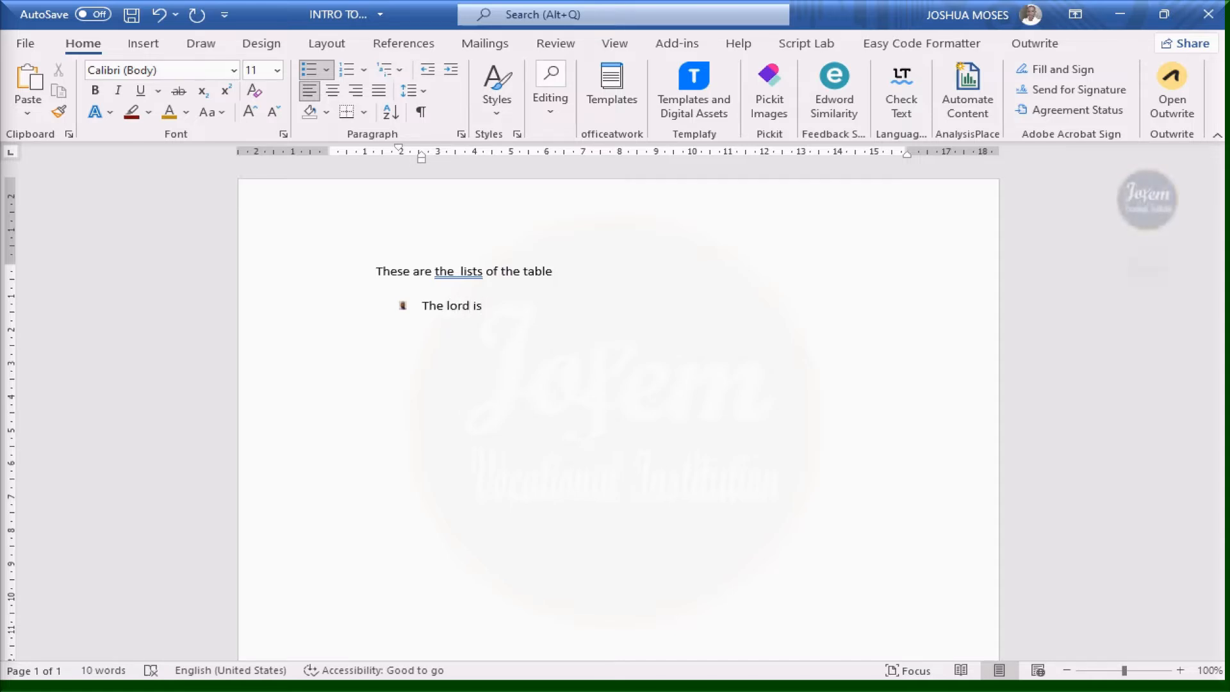
type("good")
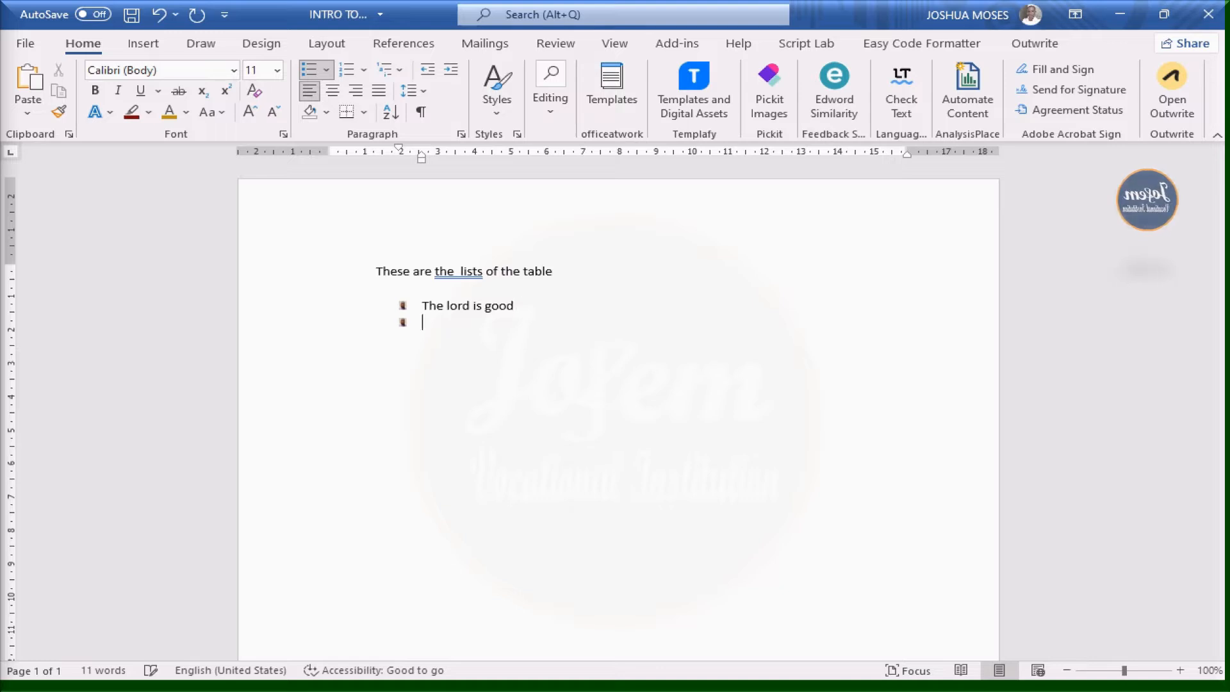
left_click(362, 74)
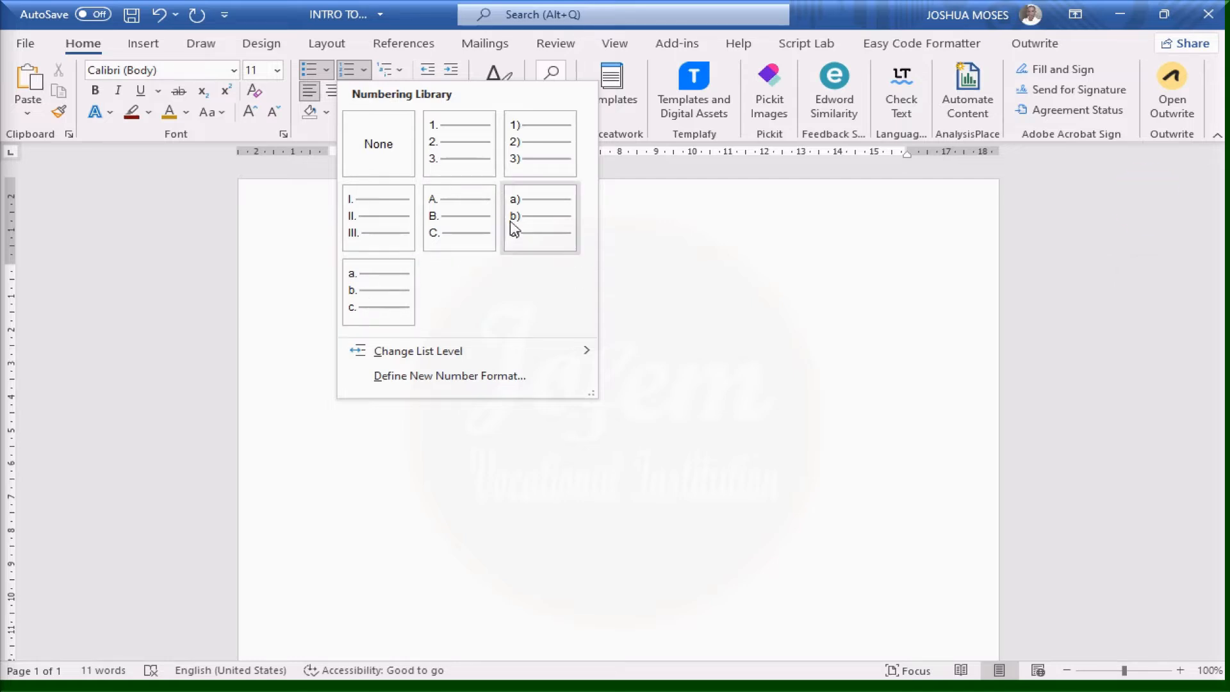
Cancel Define New Number Format, then preview Multilevel List styles without applying any
mouse_move(433, 358)
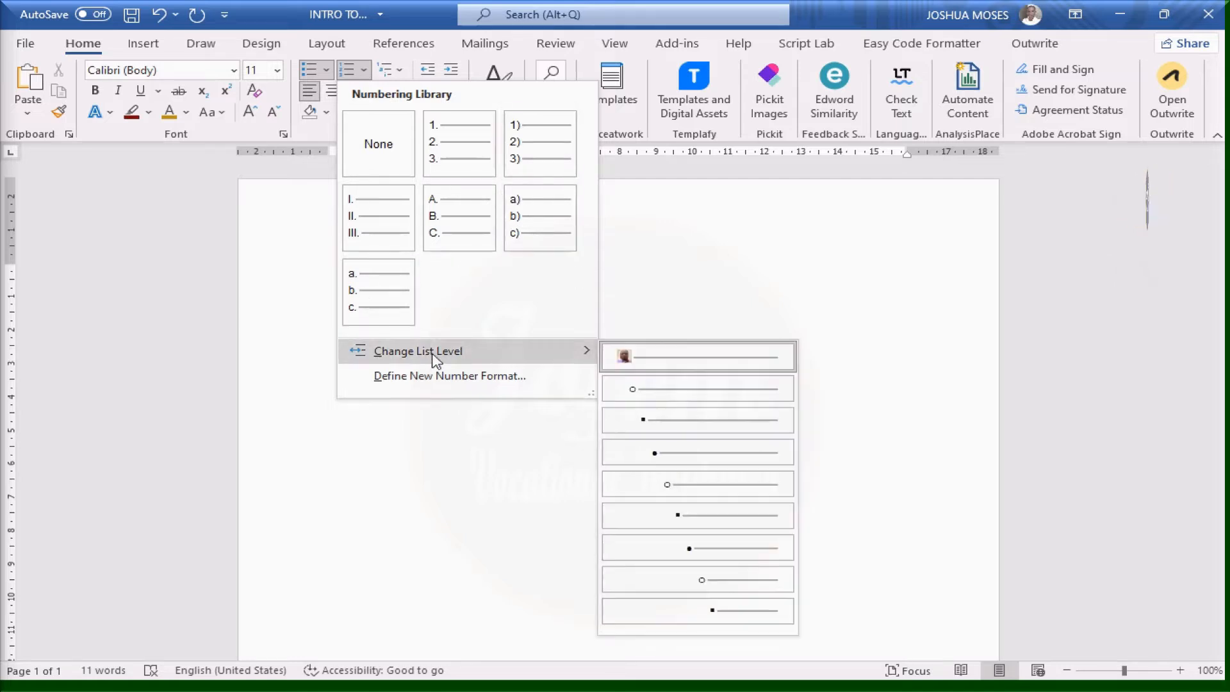
left_click(433, 374)
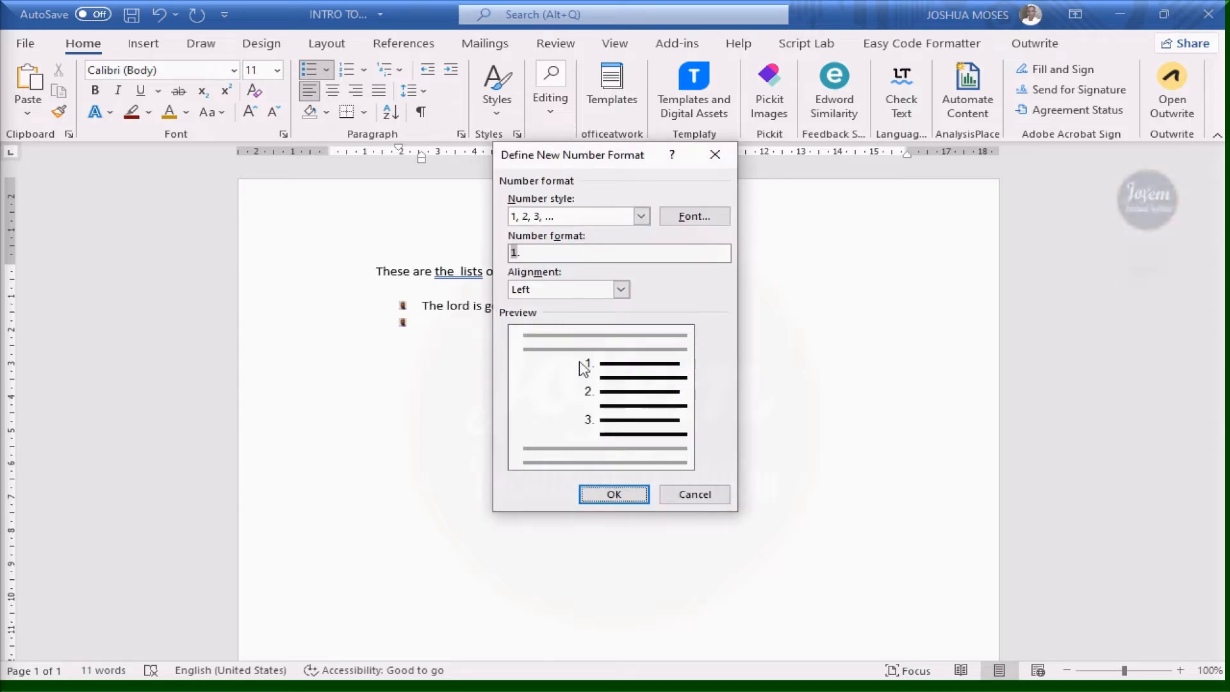
left_click(725, 164)
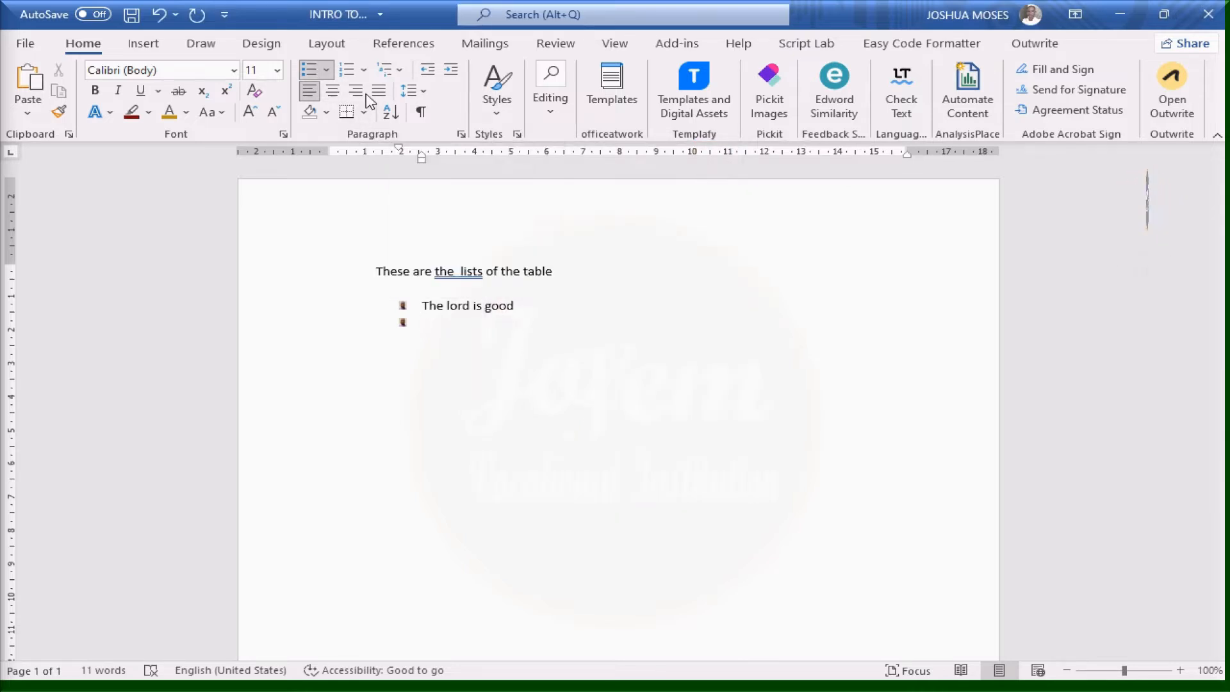
left_click(401, 72)
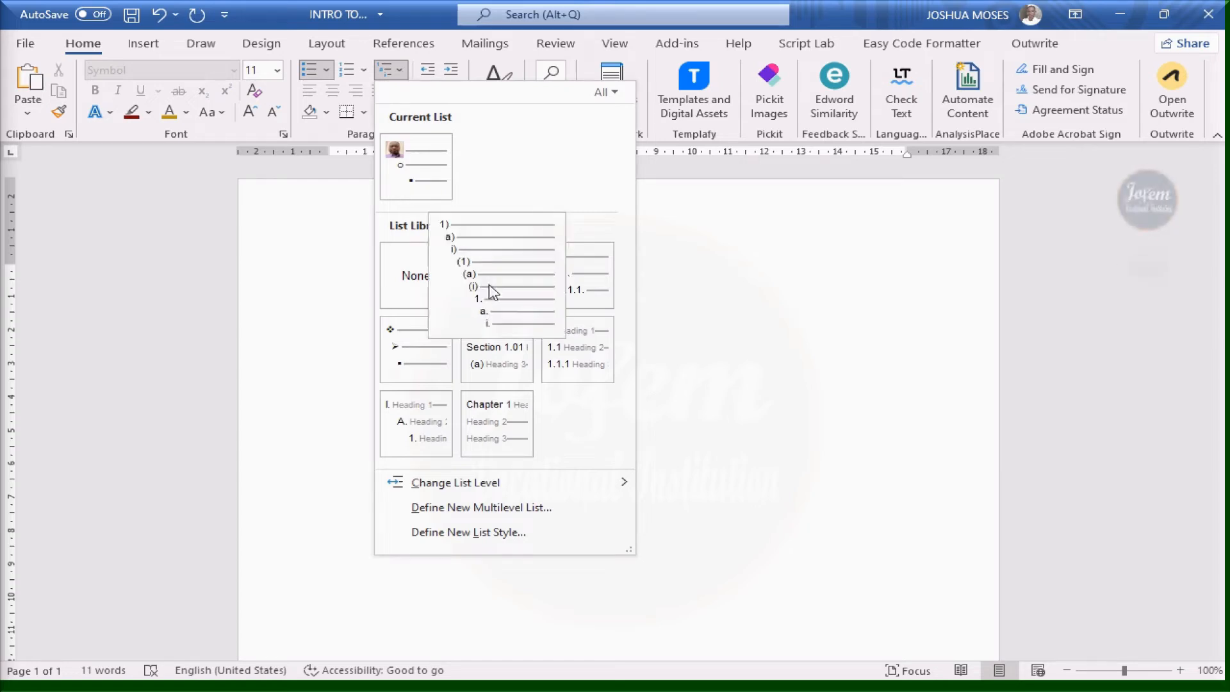
mouse_move(554, 296)
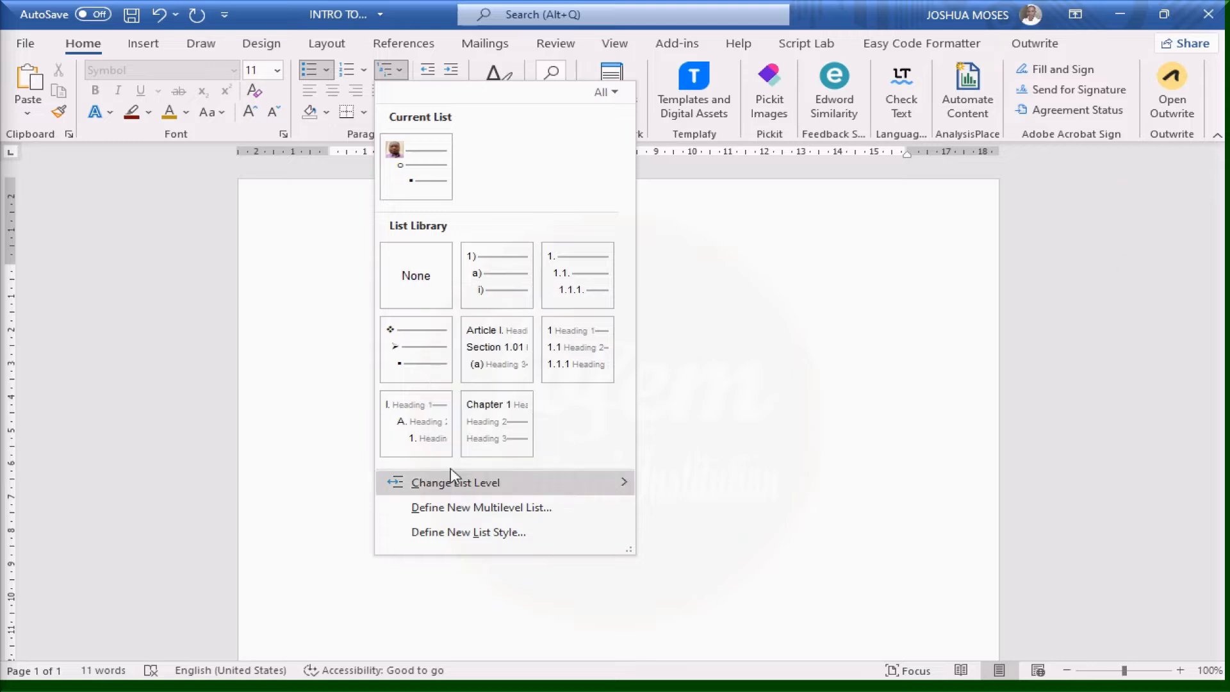
mouse_move(559, 366)
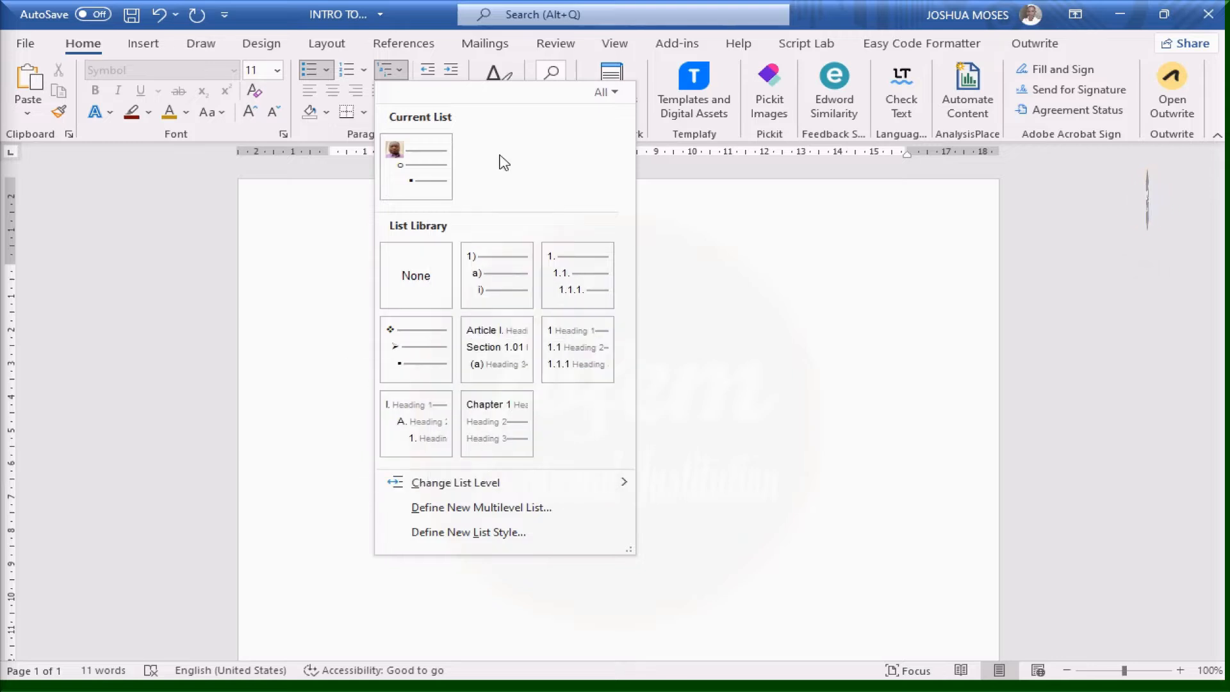
key("Escape")
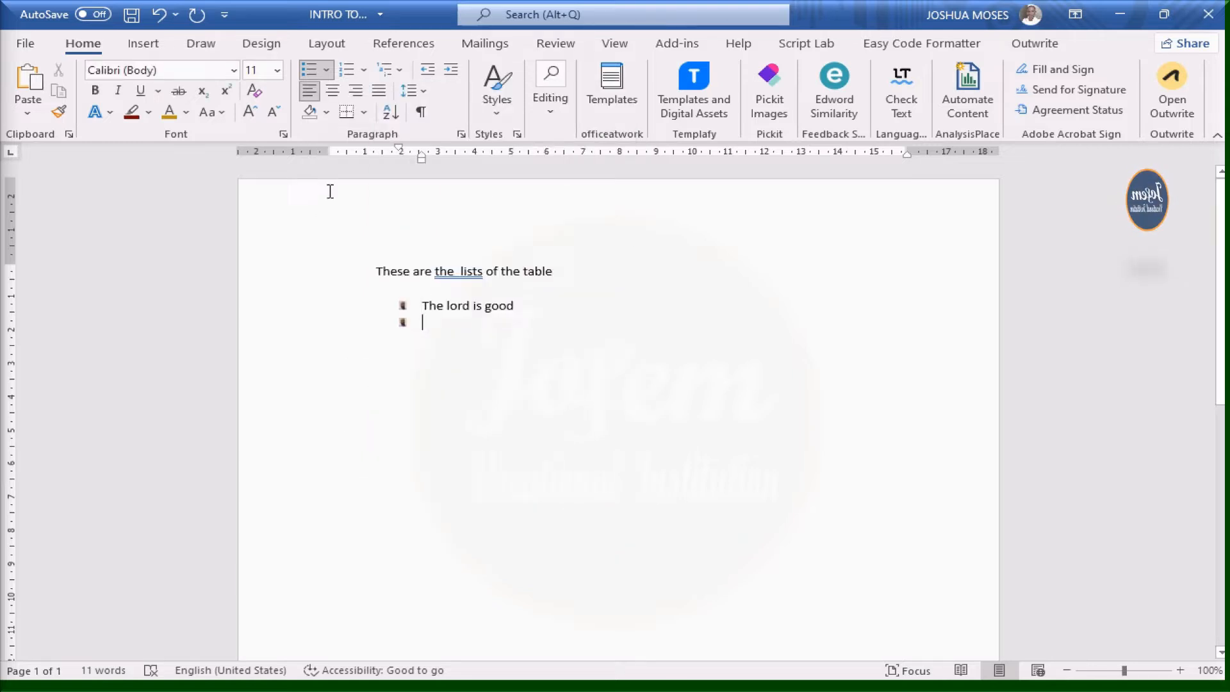
Try centre and right alignment on the empty bullet line, then justify it
left_click(335, 93)
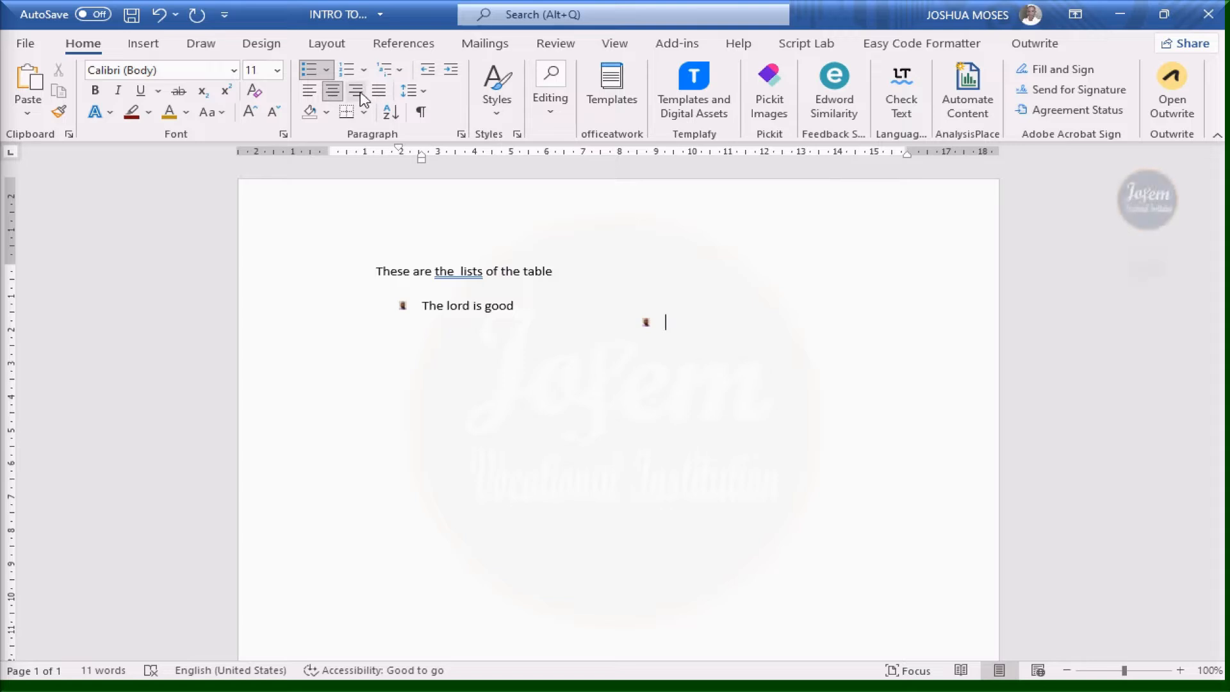
left_click(359, 93)
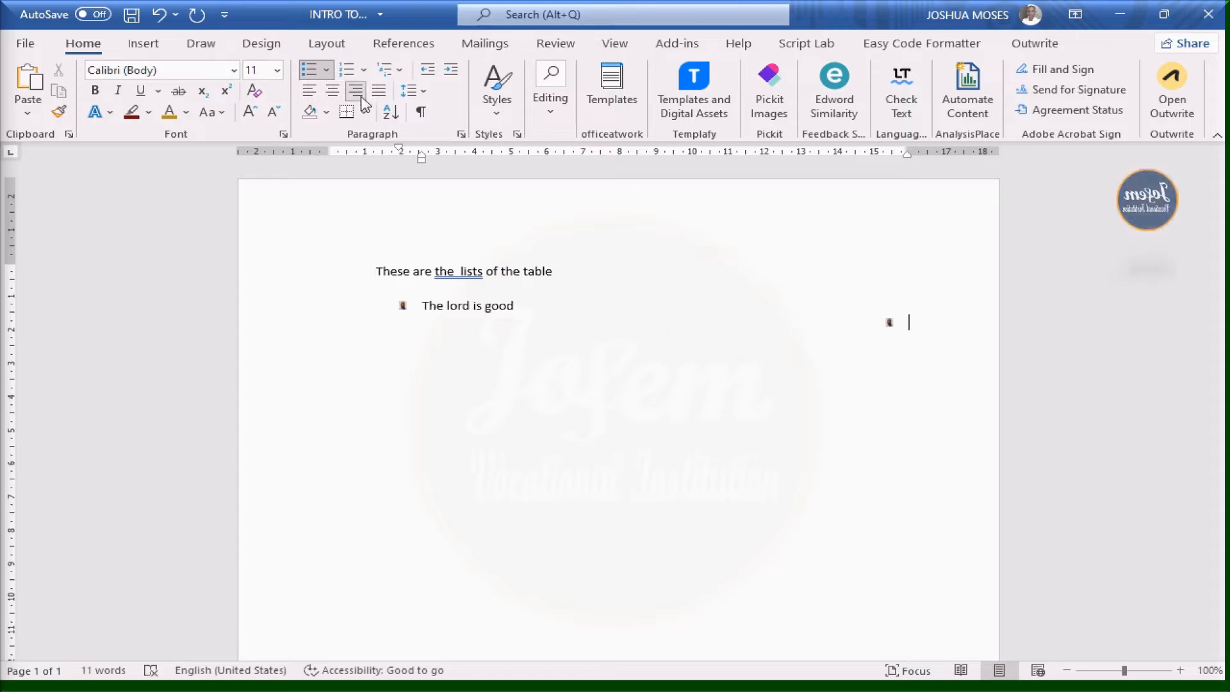
left_click(379, 93)
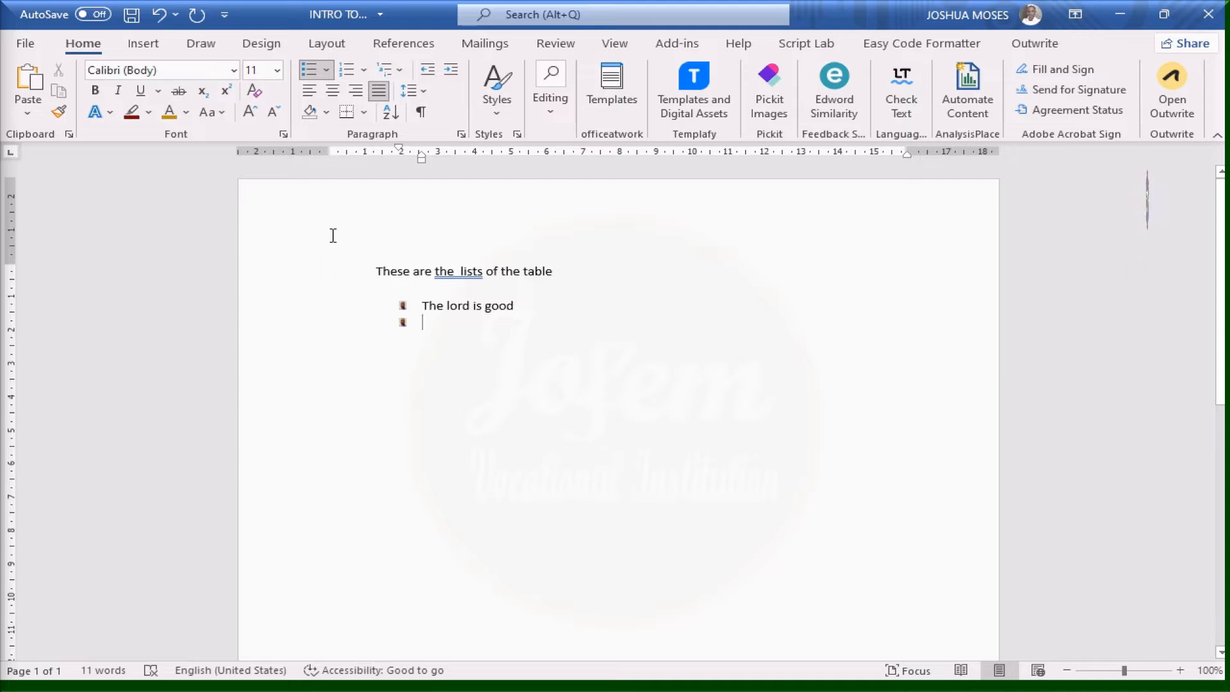
Append 'with anything possible to write and the hpe of the needy are always here' to the intro sentence
left_click(363, 276)
left_click(891, 269)
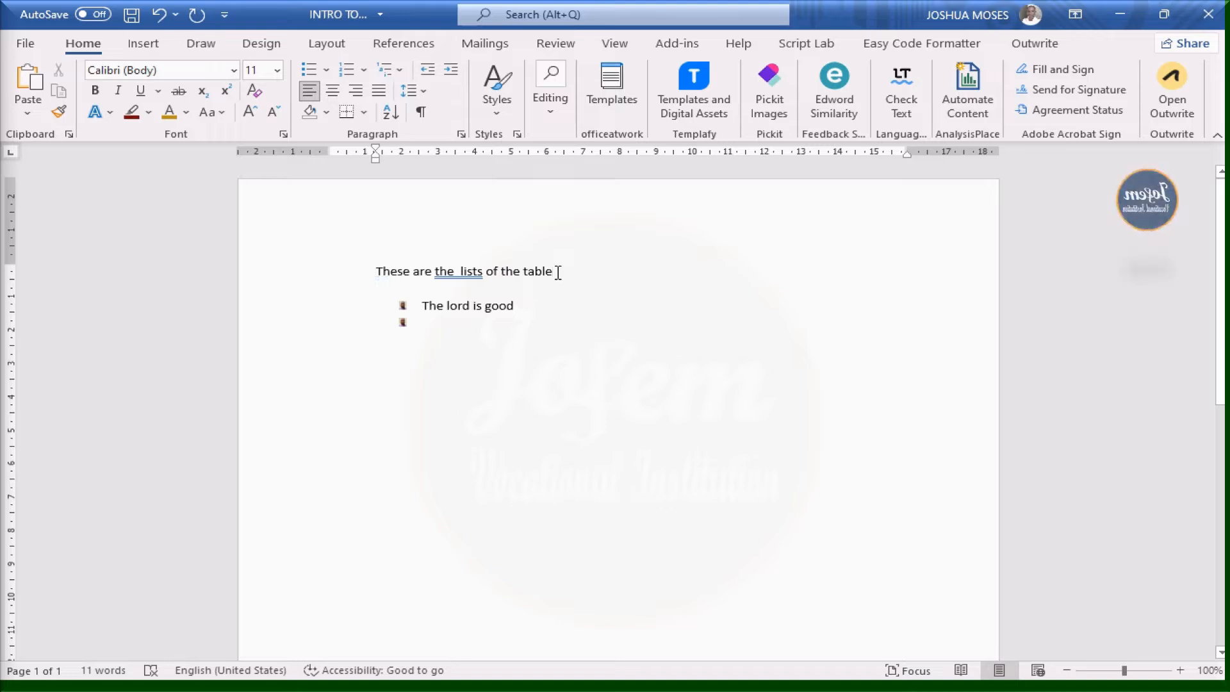
type("table ")
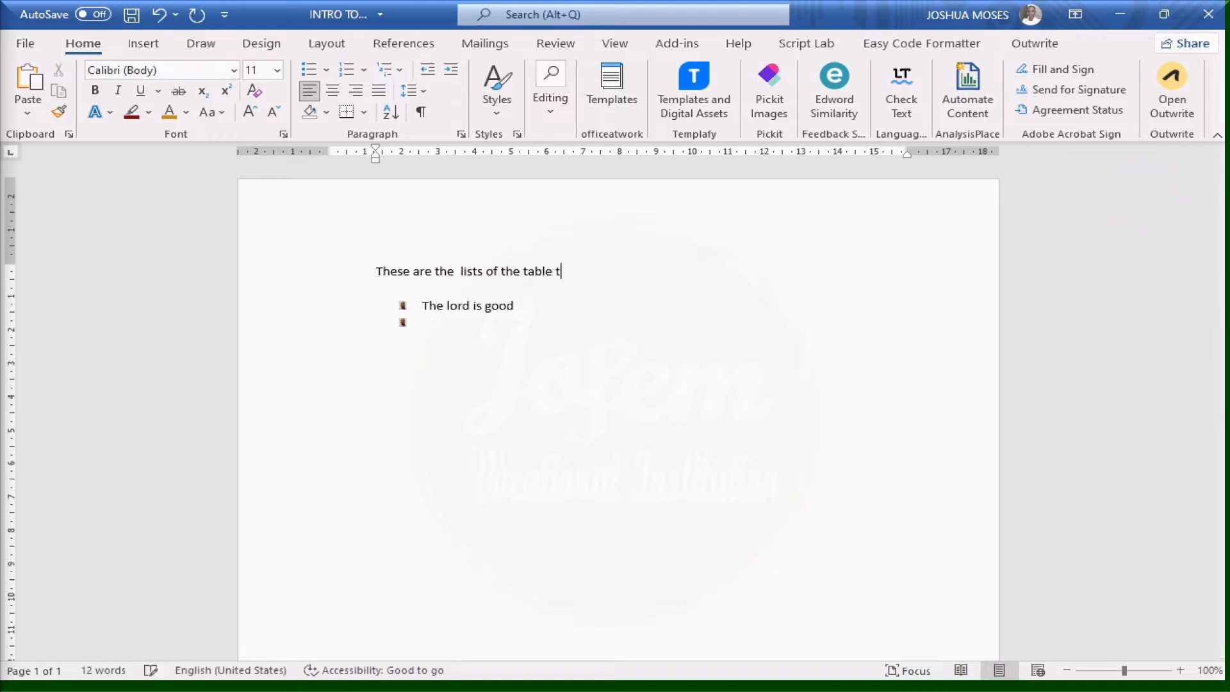
type("with anything po")
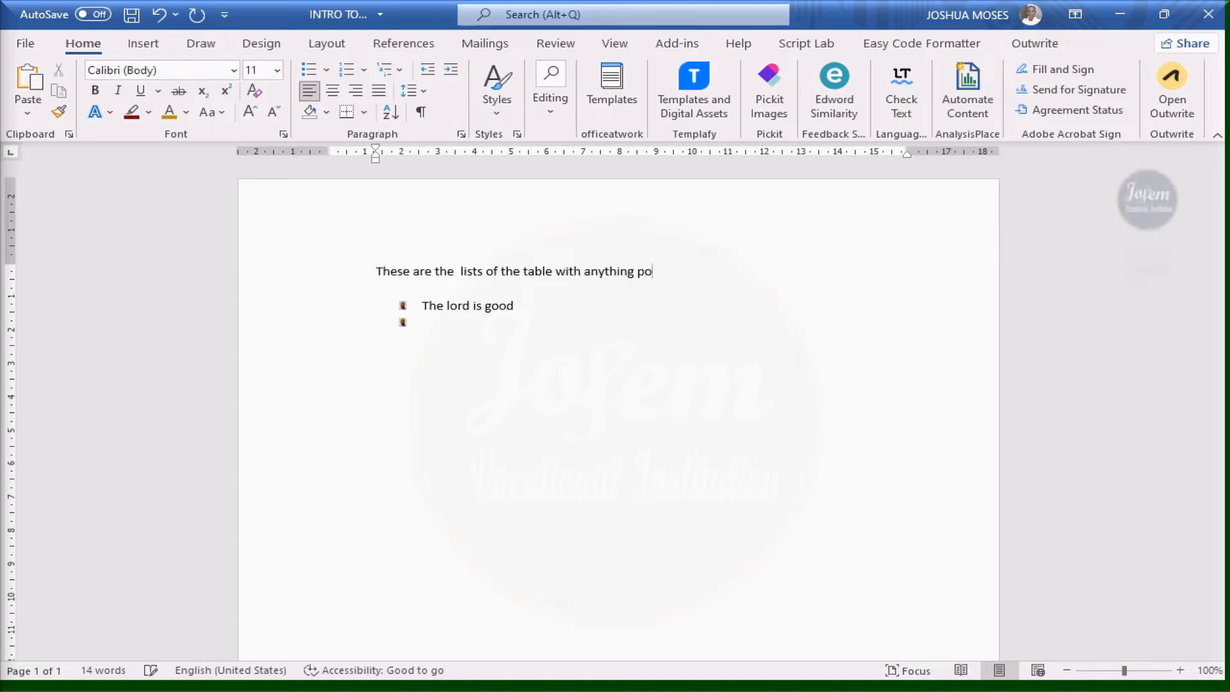
type("ssit")
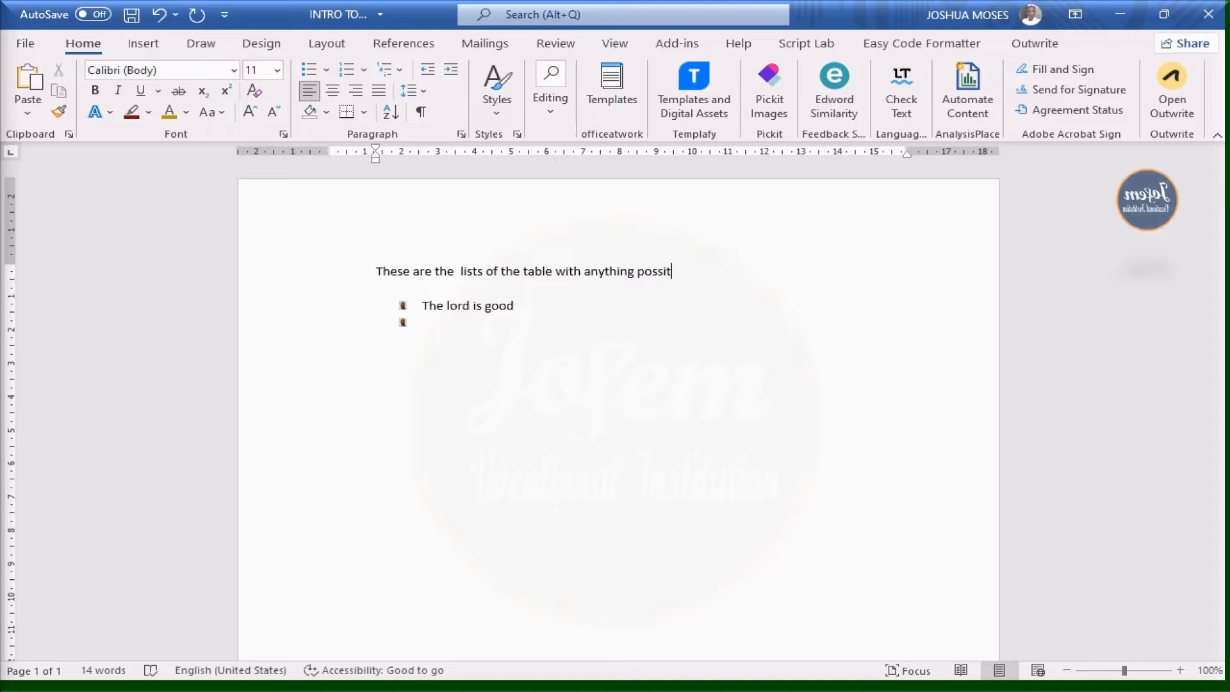
key("BackSpace")
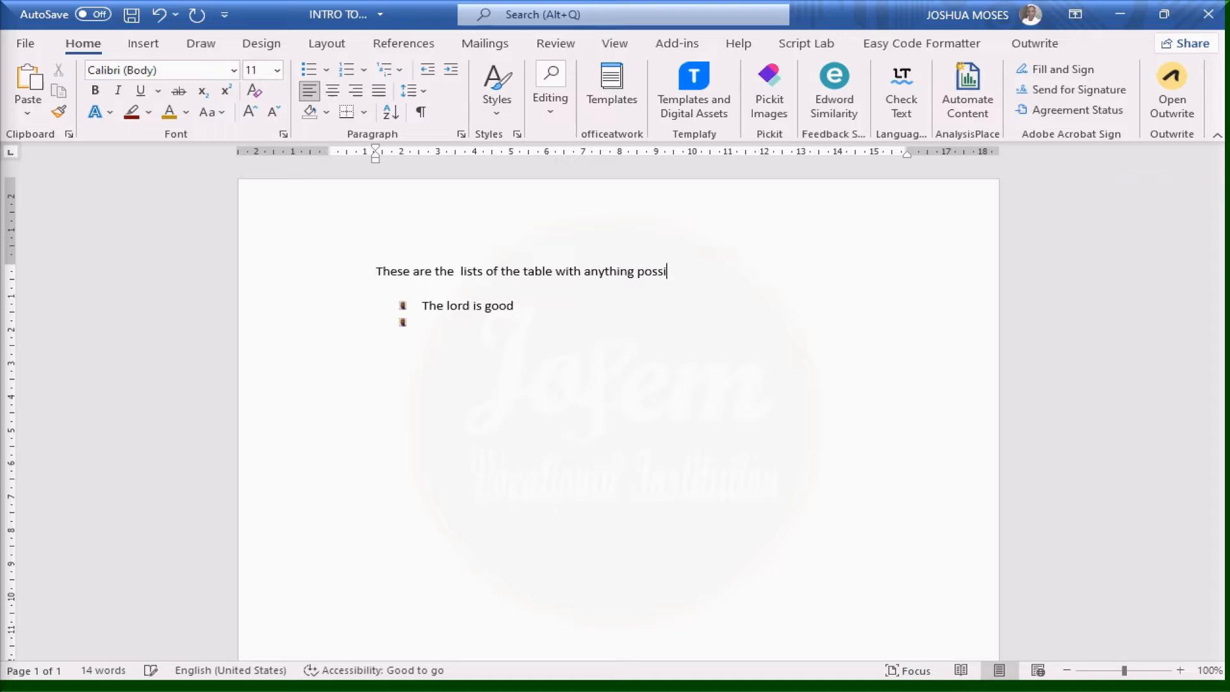
type("ble to write a")
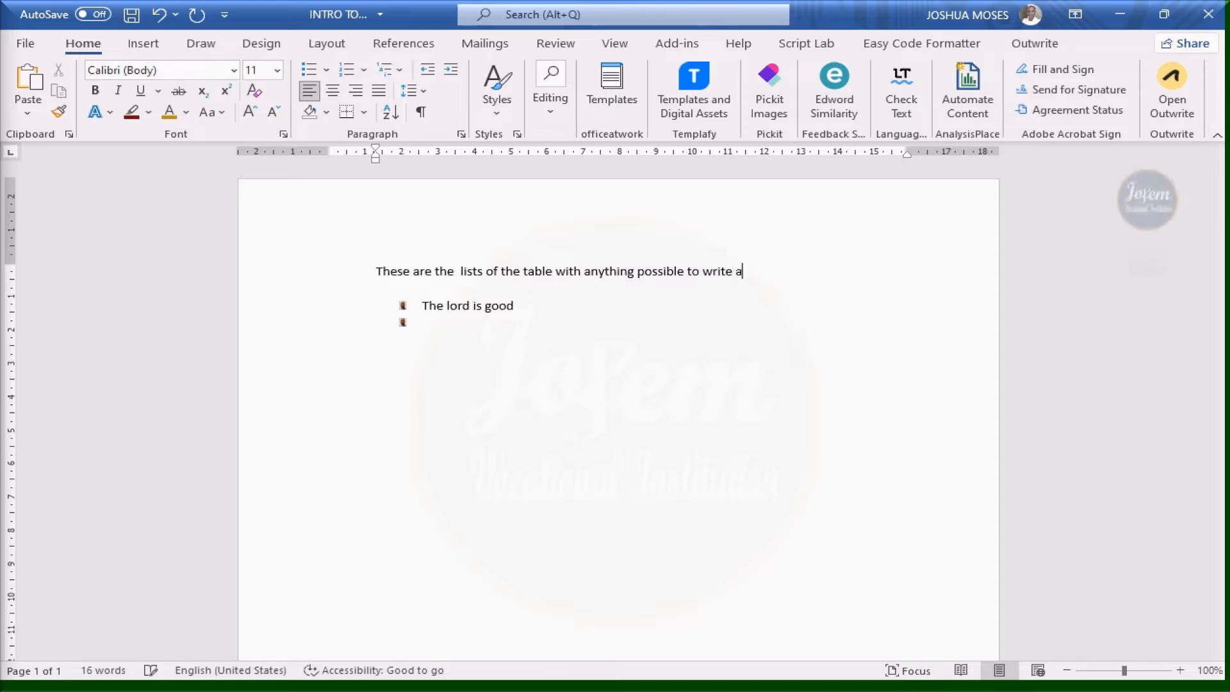
type("nd the")
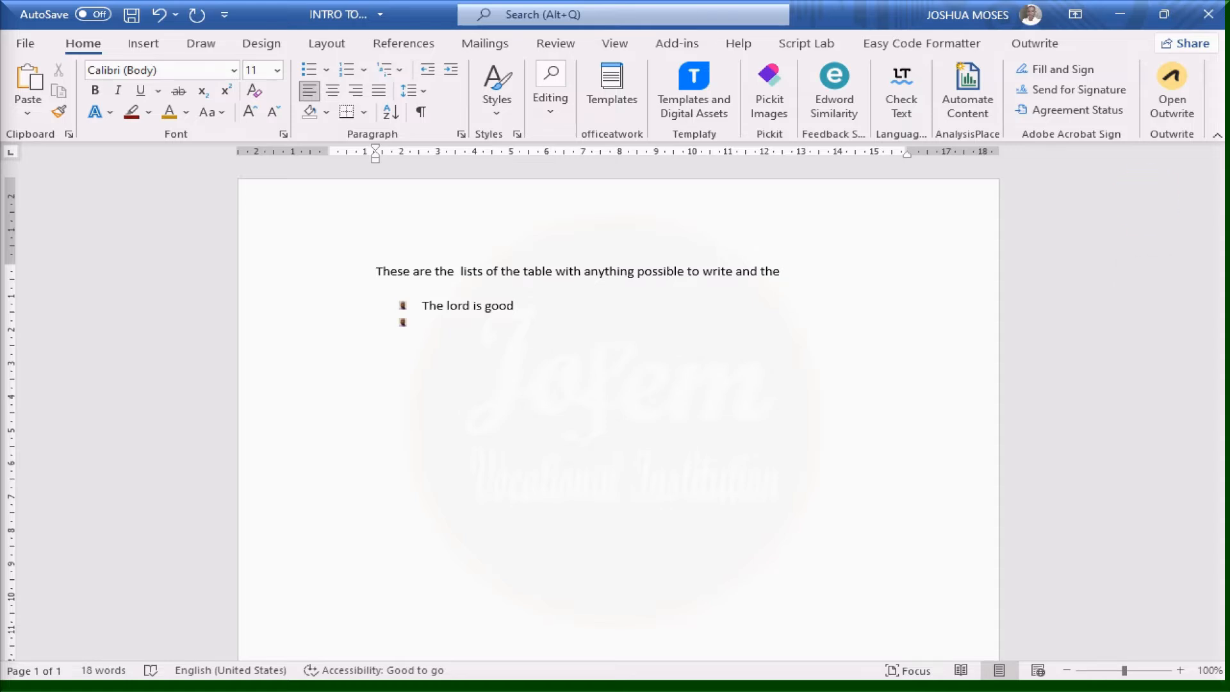
type(" hpe od")
key("BackSpace")
key("BackSpace")
type("f the ")
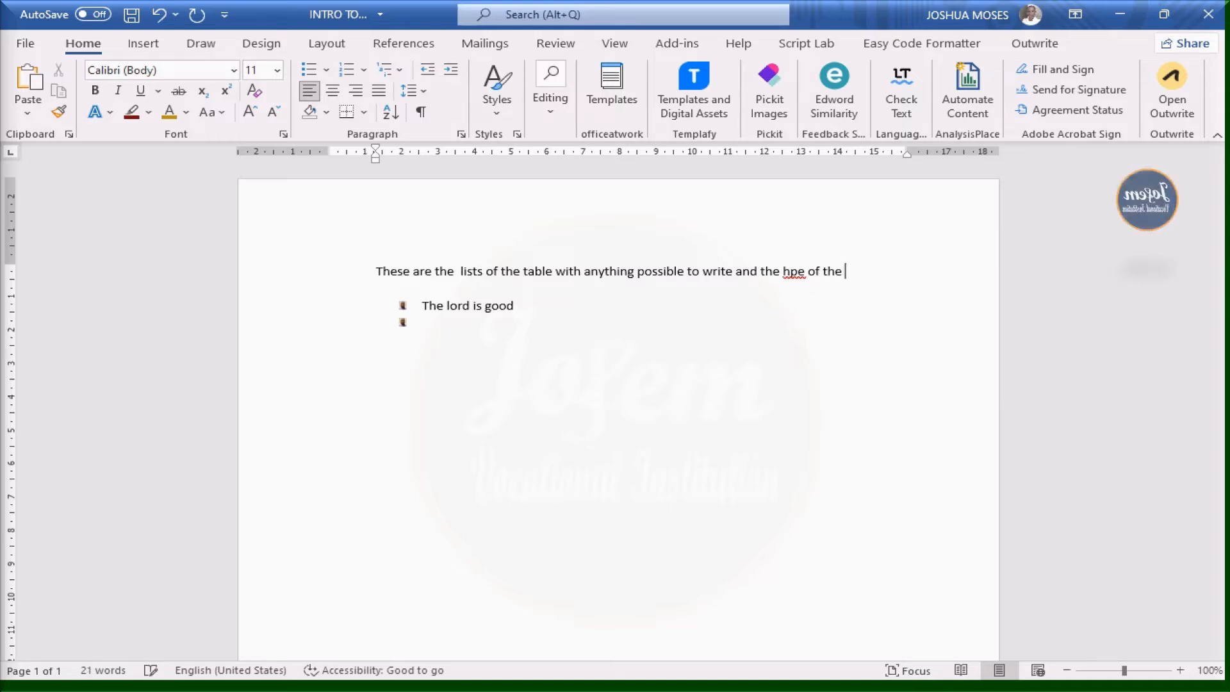
type("needy a")
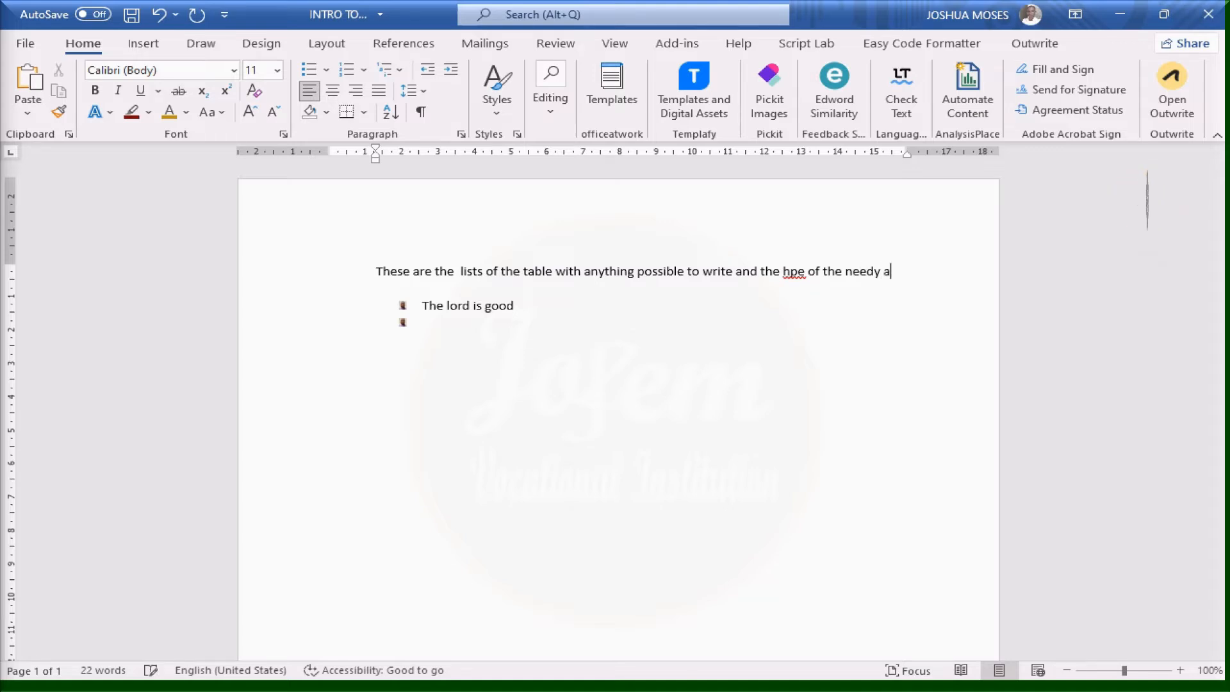
type("re al")
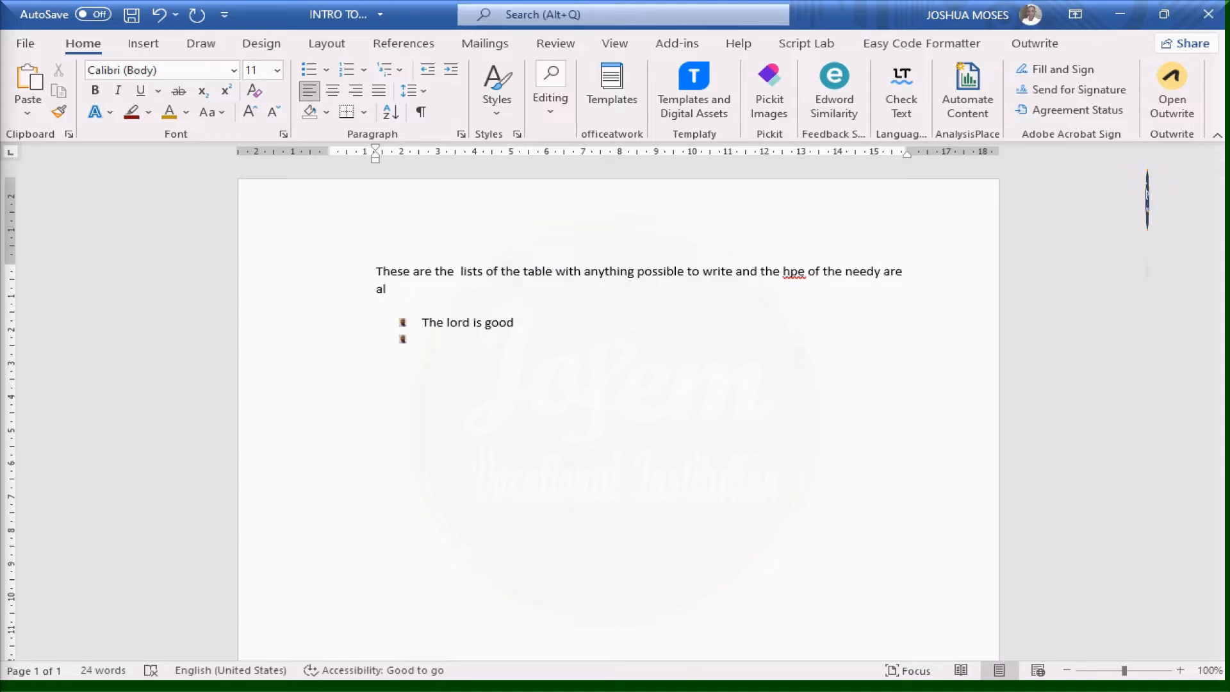
type("was")
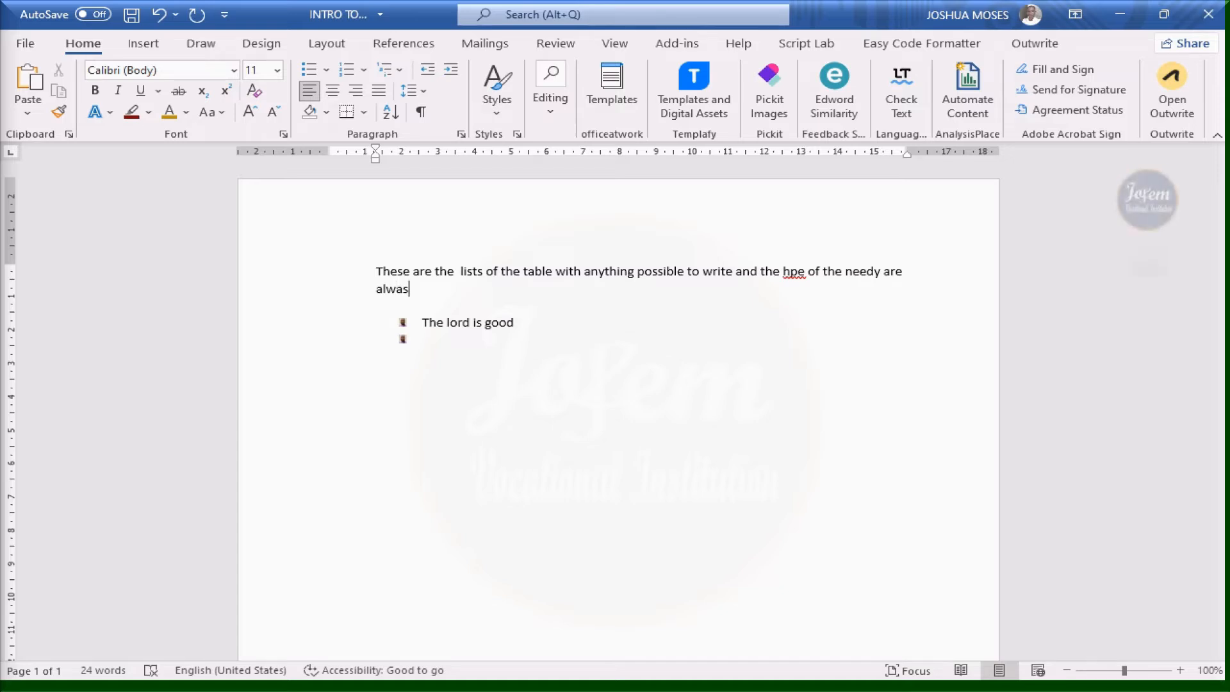
key("BackSpace")
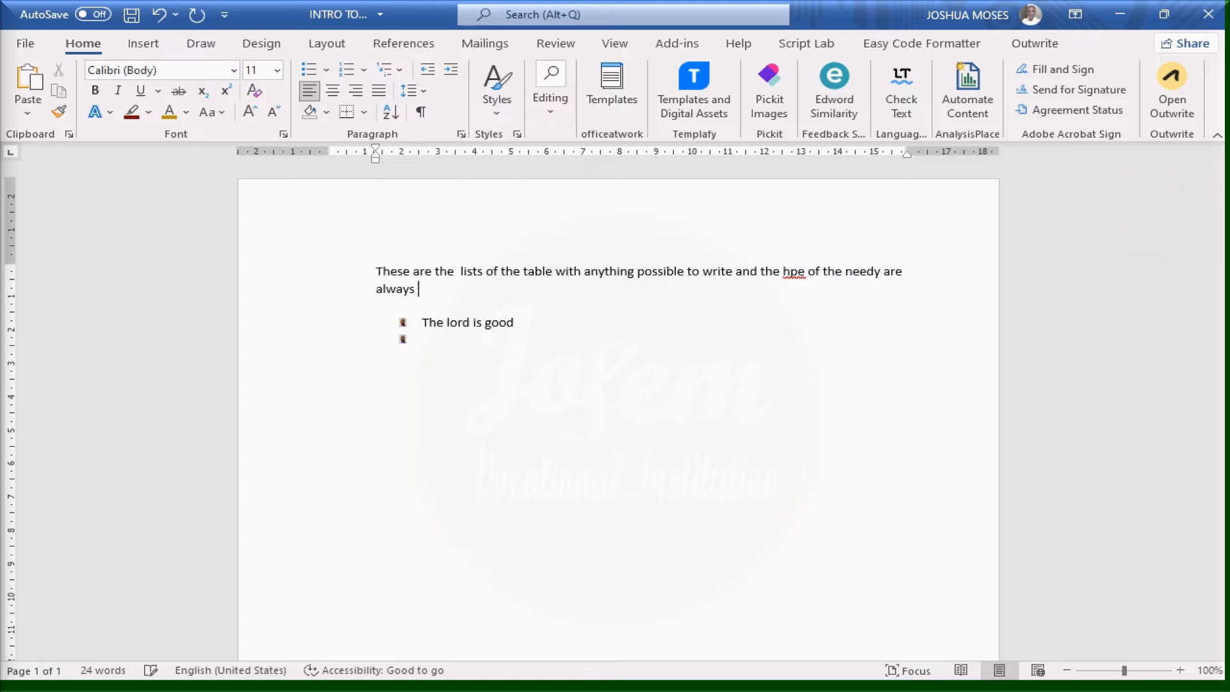
type("ys here.")
left_click(393, 276)
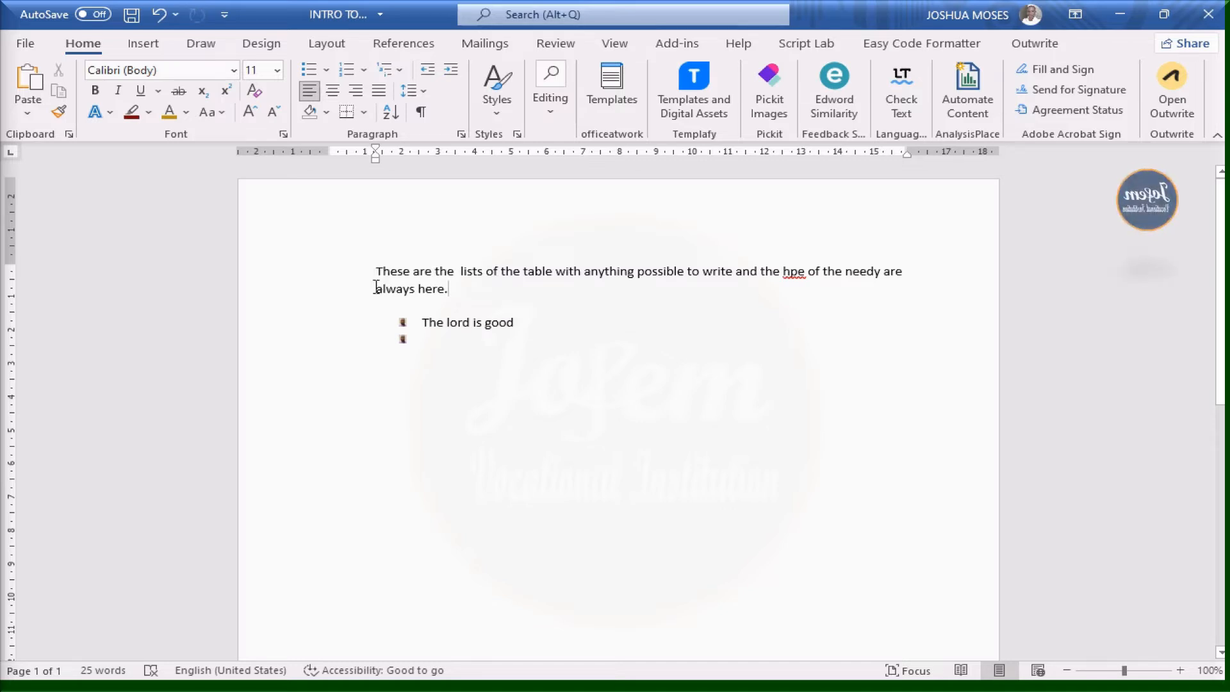
Cycle the intro paragraph through left, centre, right and justify alignment, ending justified
left_click(913, 271)
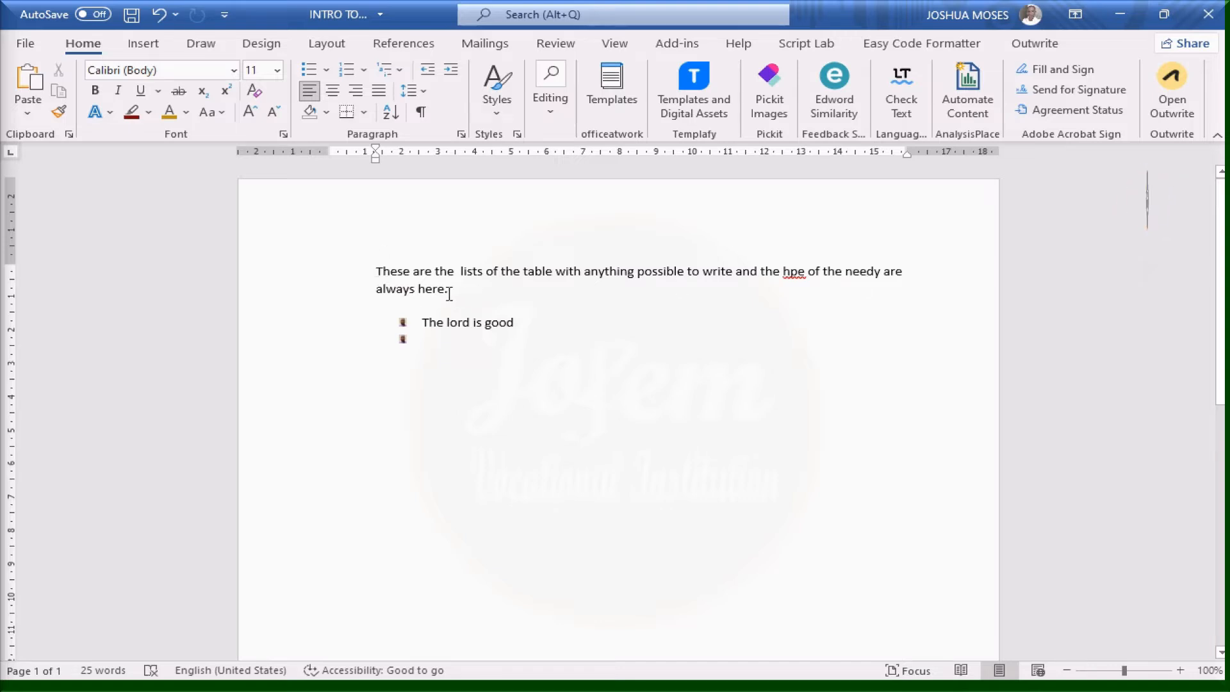
left_click(373, 273)
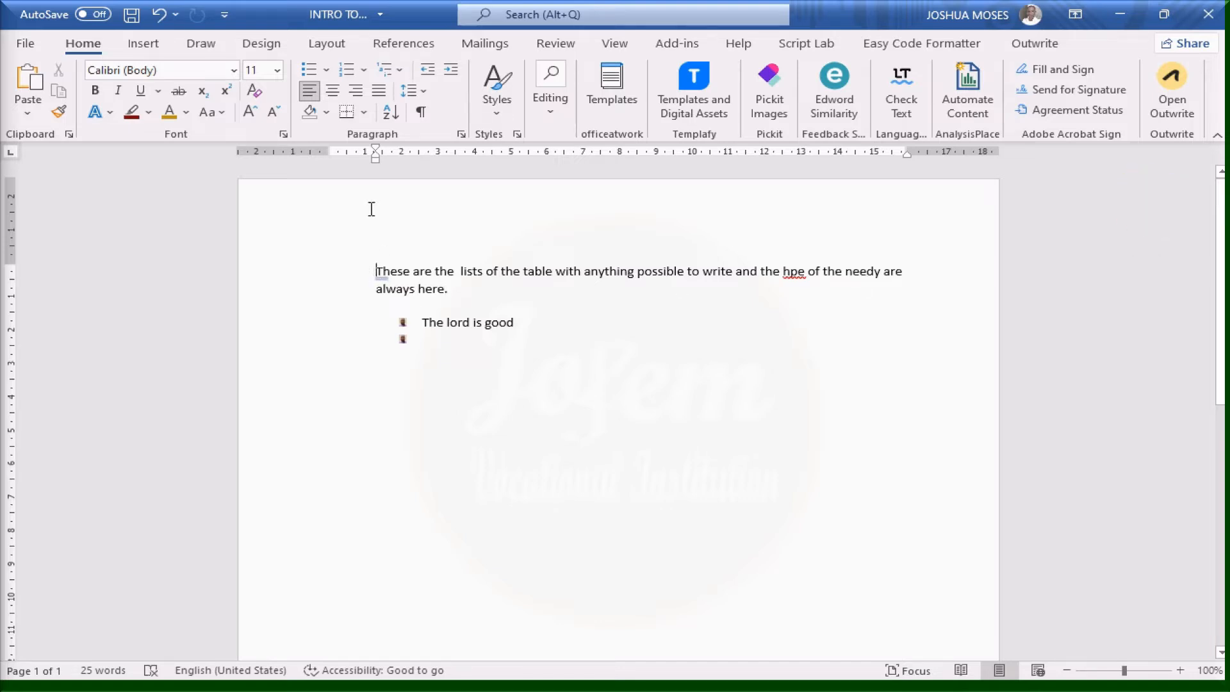
left_click(312, 96)
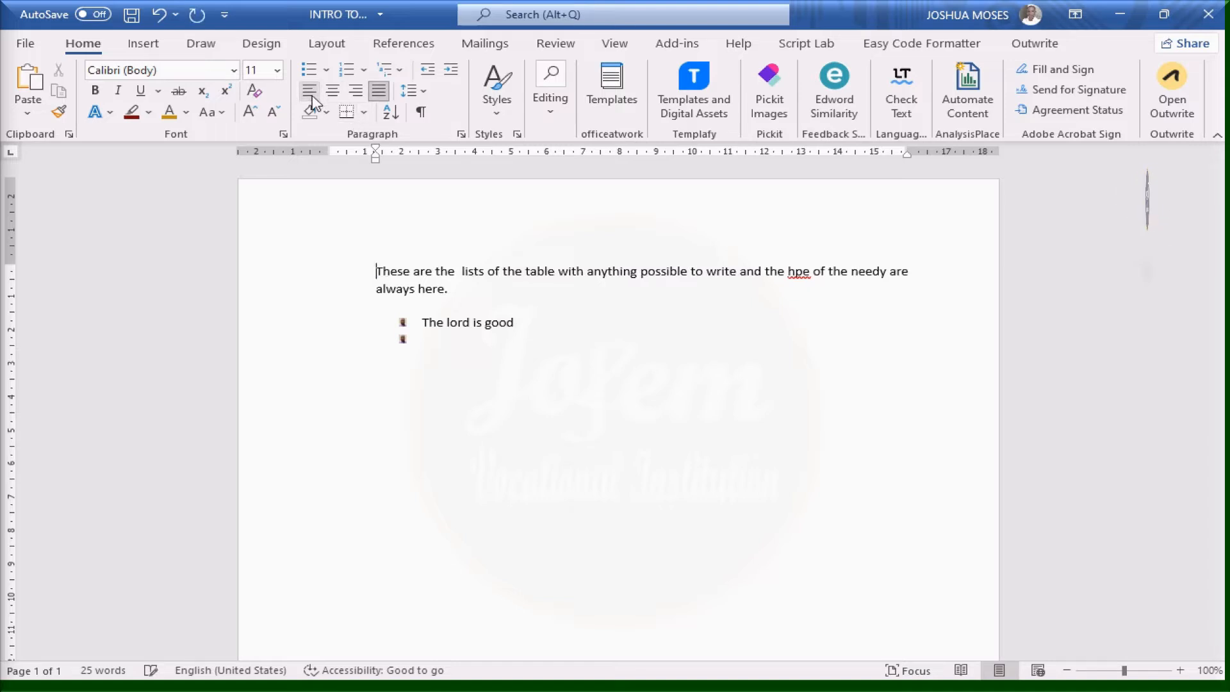
left_click(387, 96)
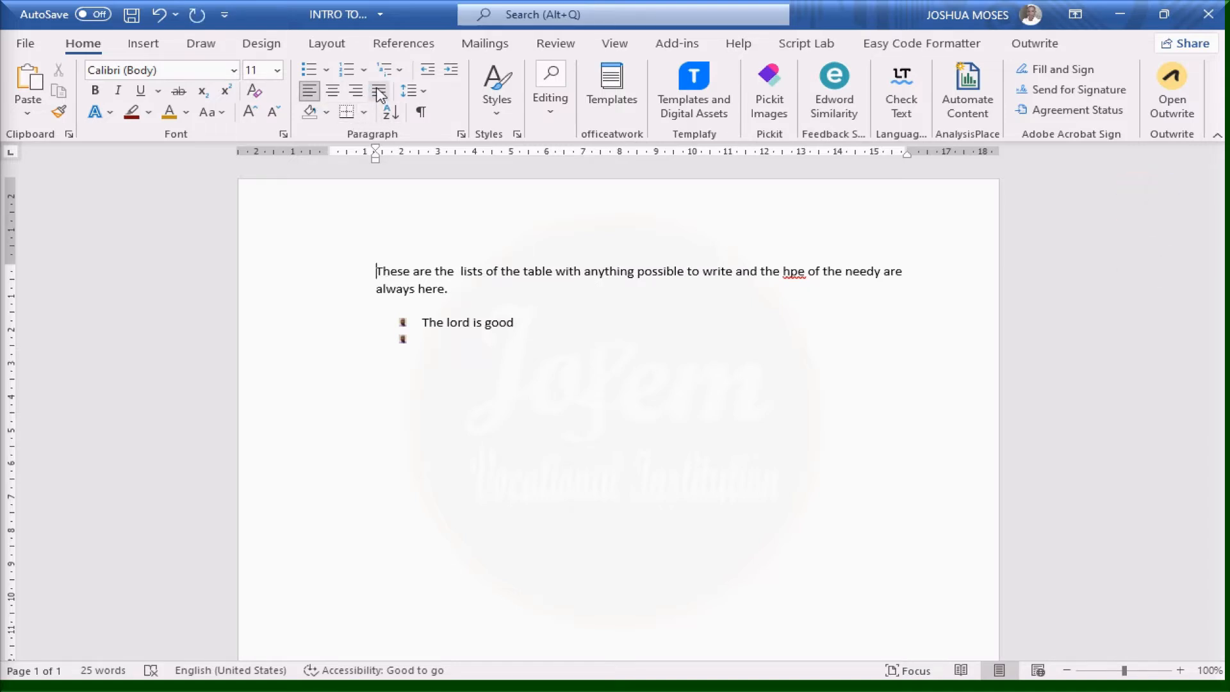
left_click(380, 94)
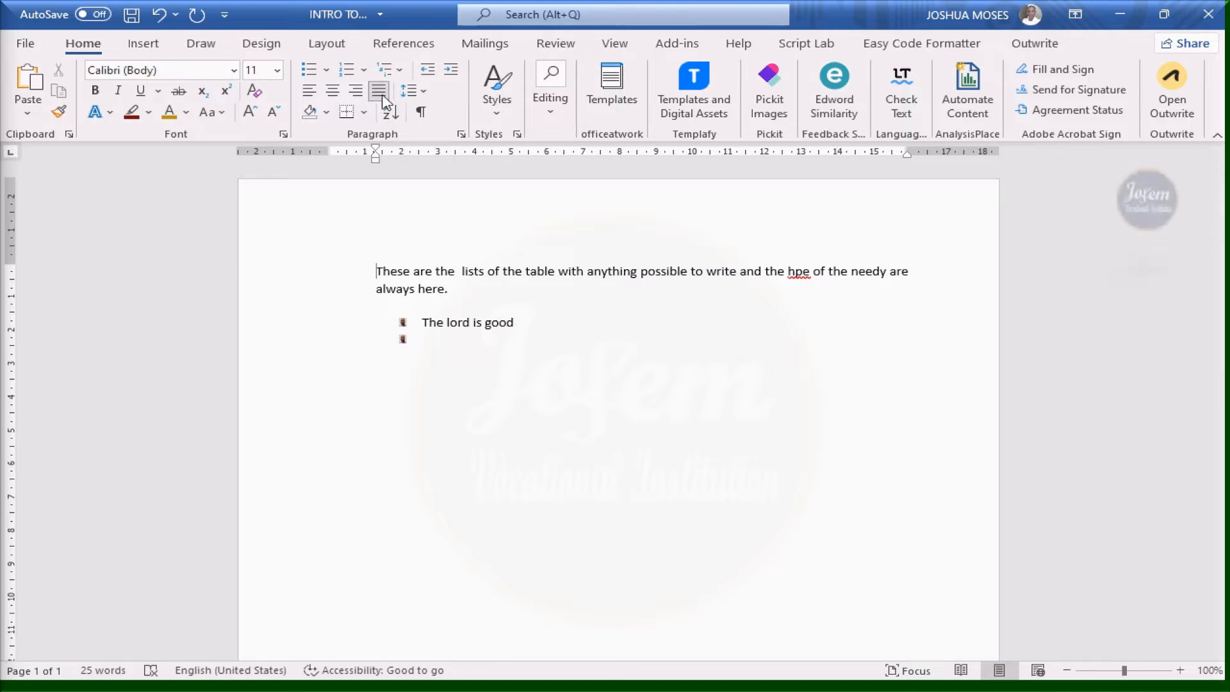
left_click(310, 91)
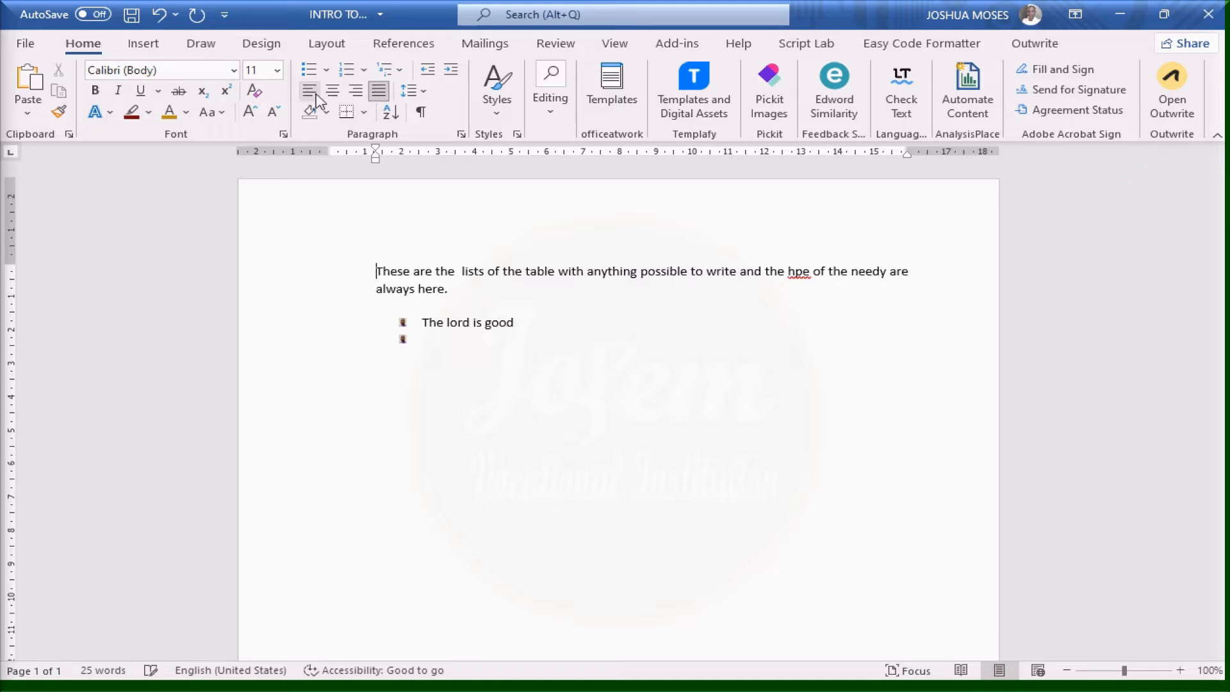
left_click(332, 94)
left_click(355, 94)
left_click(379, 91)
left_click(309, 90)
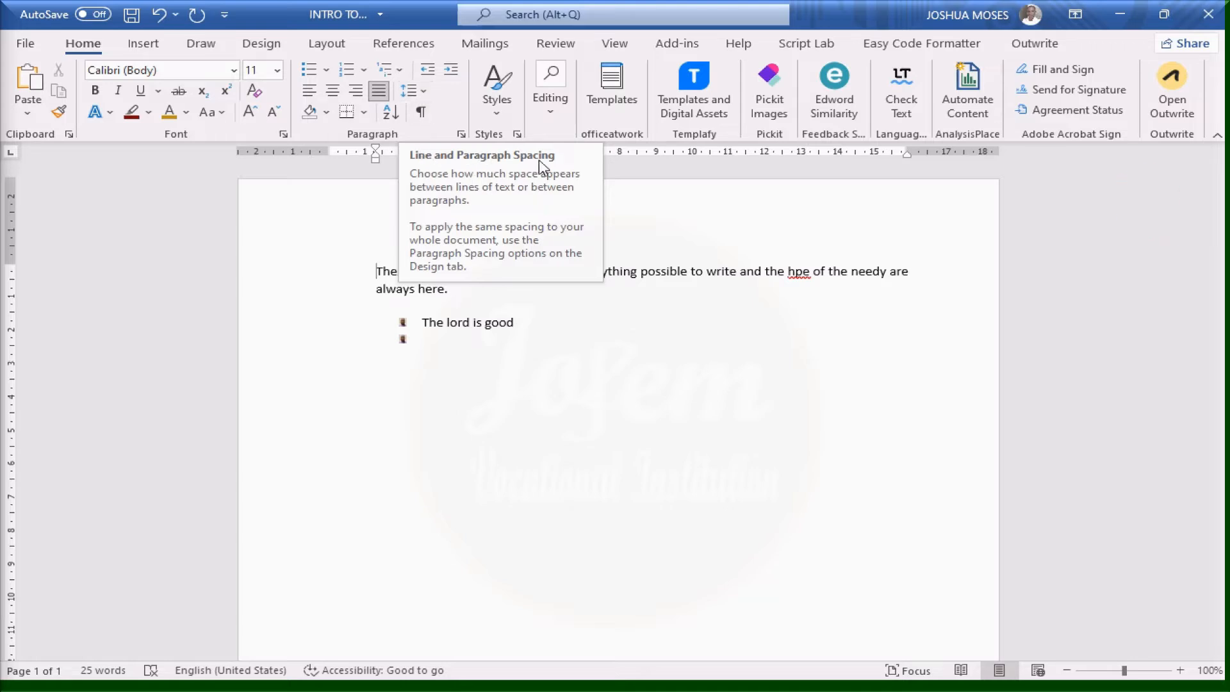
Try 1.5 and then 3.0 line spacing on the intro paragraph, and remove the space after it
left_click(410, 91)
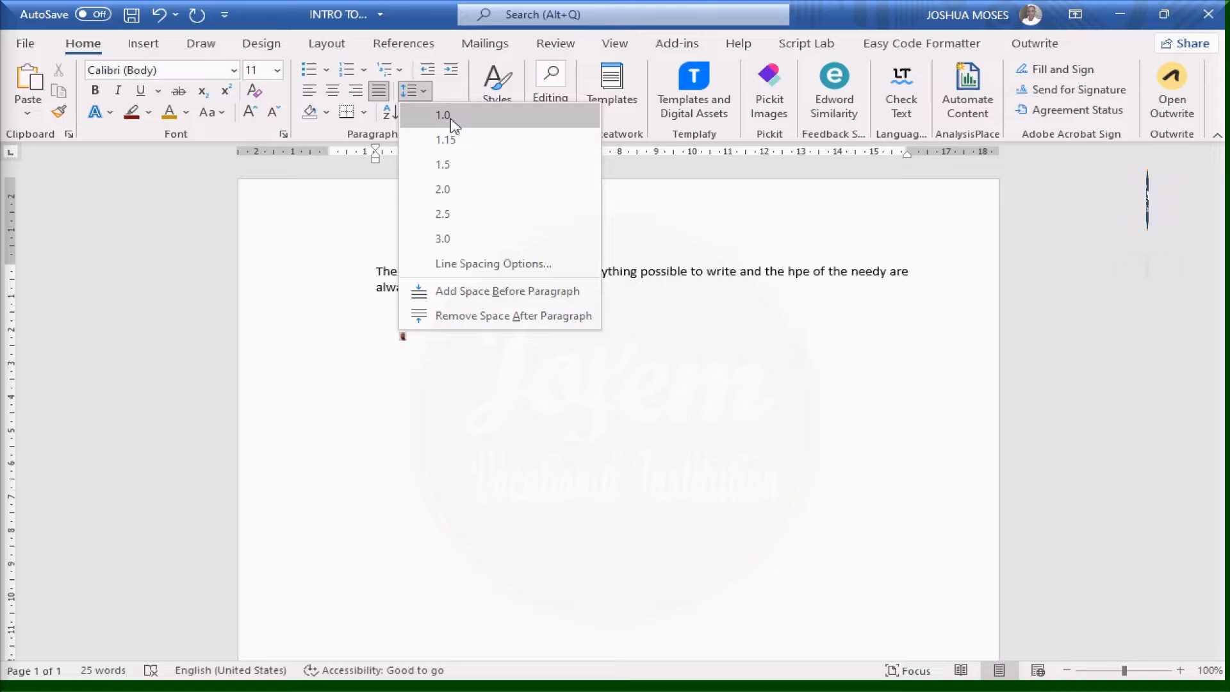
left_click(457, 166)
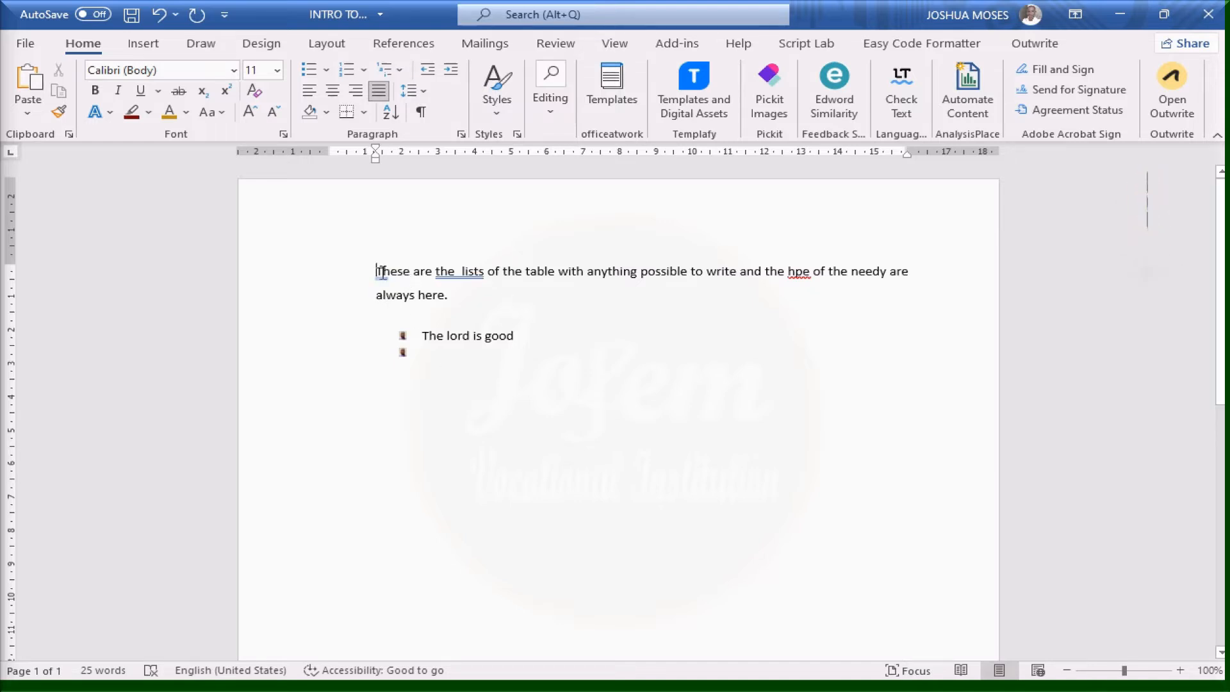
left_click(416, 93)
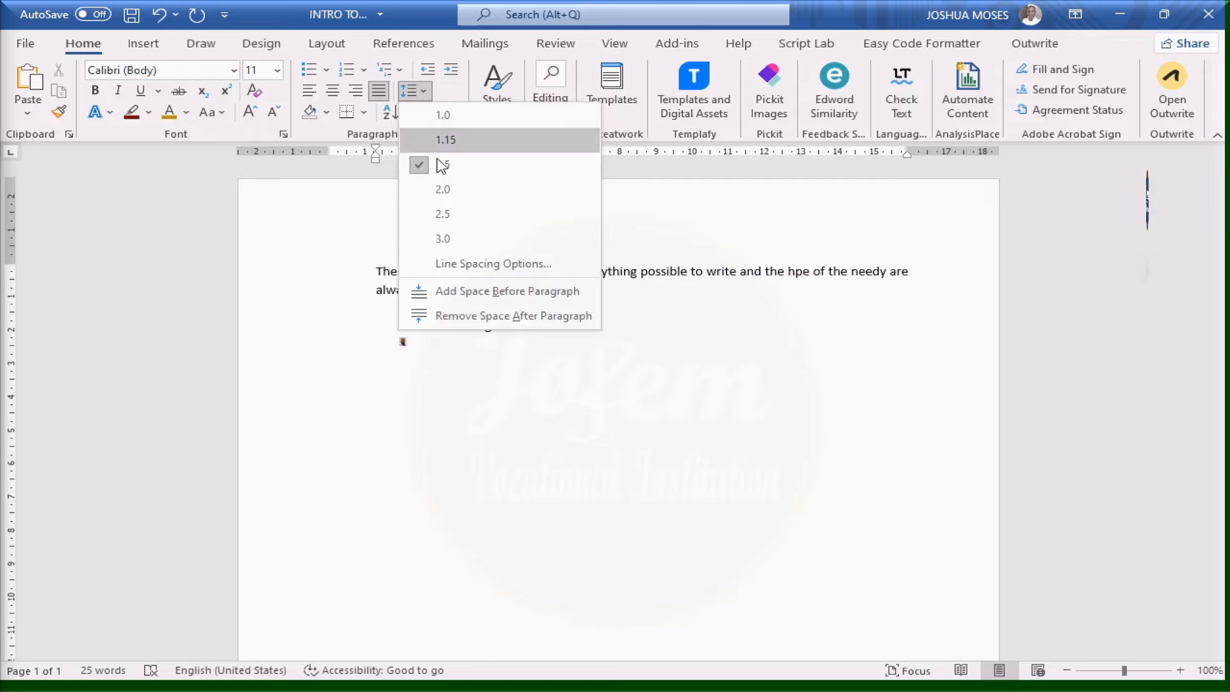
left_click(447, 240)
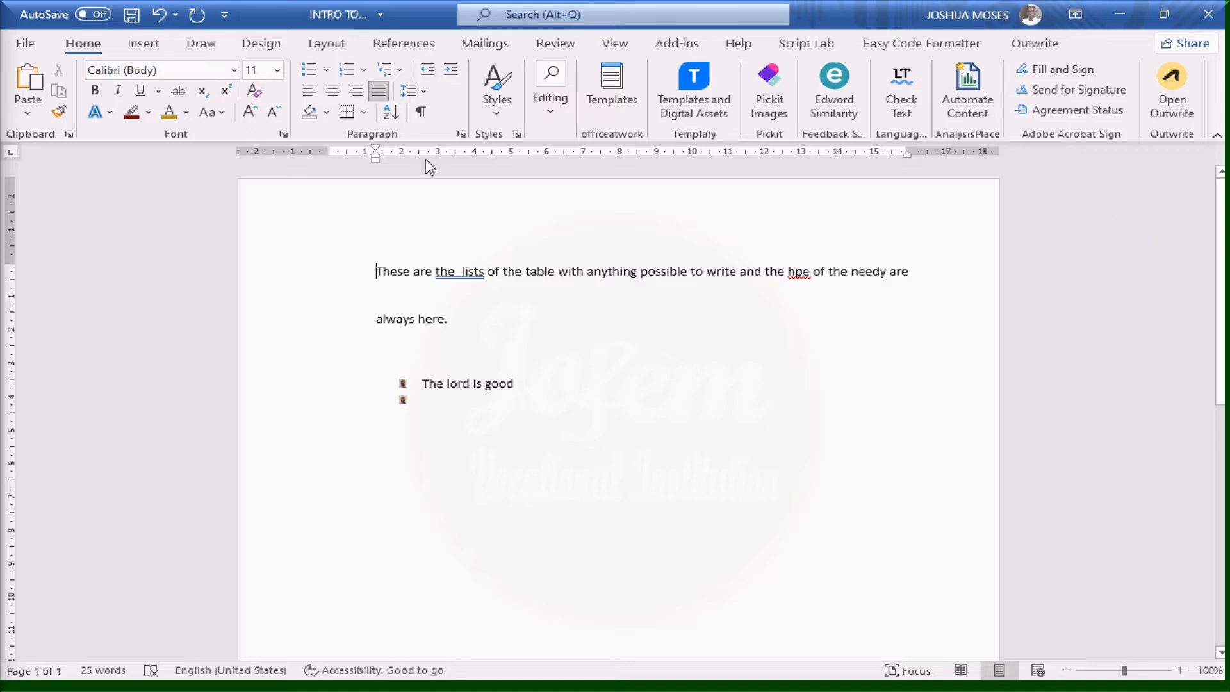
left_click(423, 93)
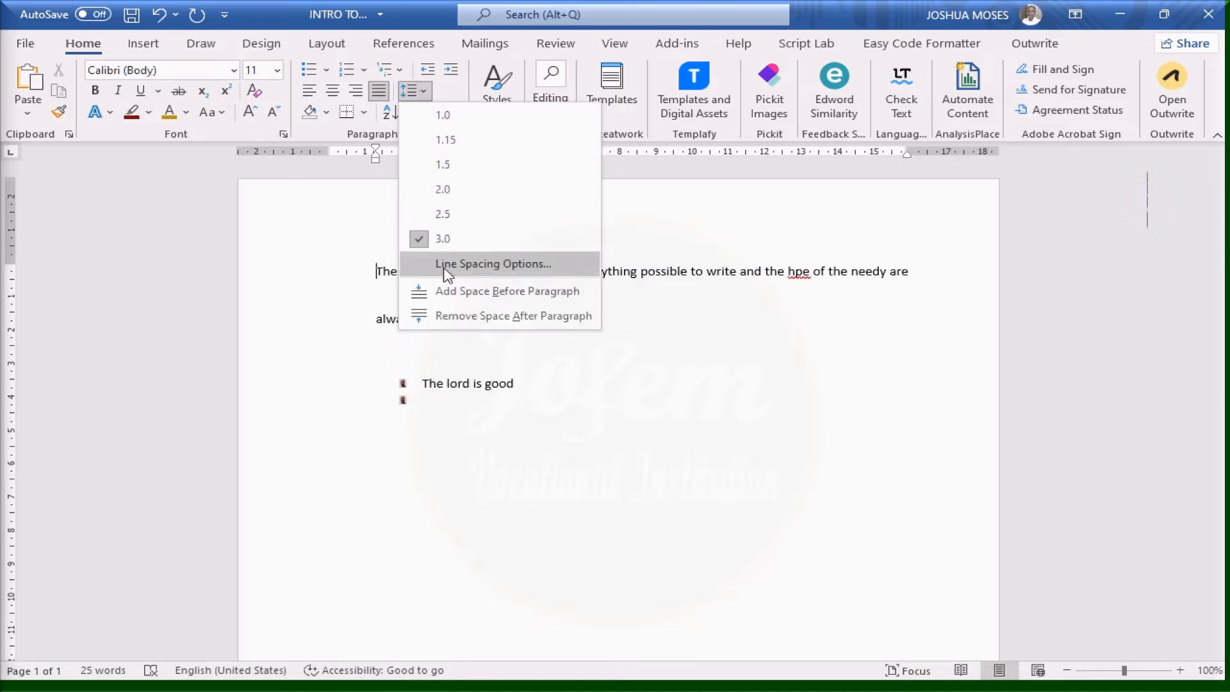
left_click(466, 316)
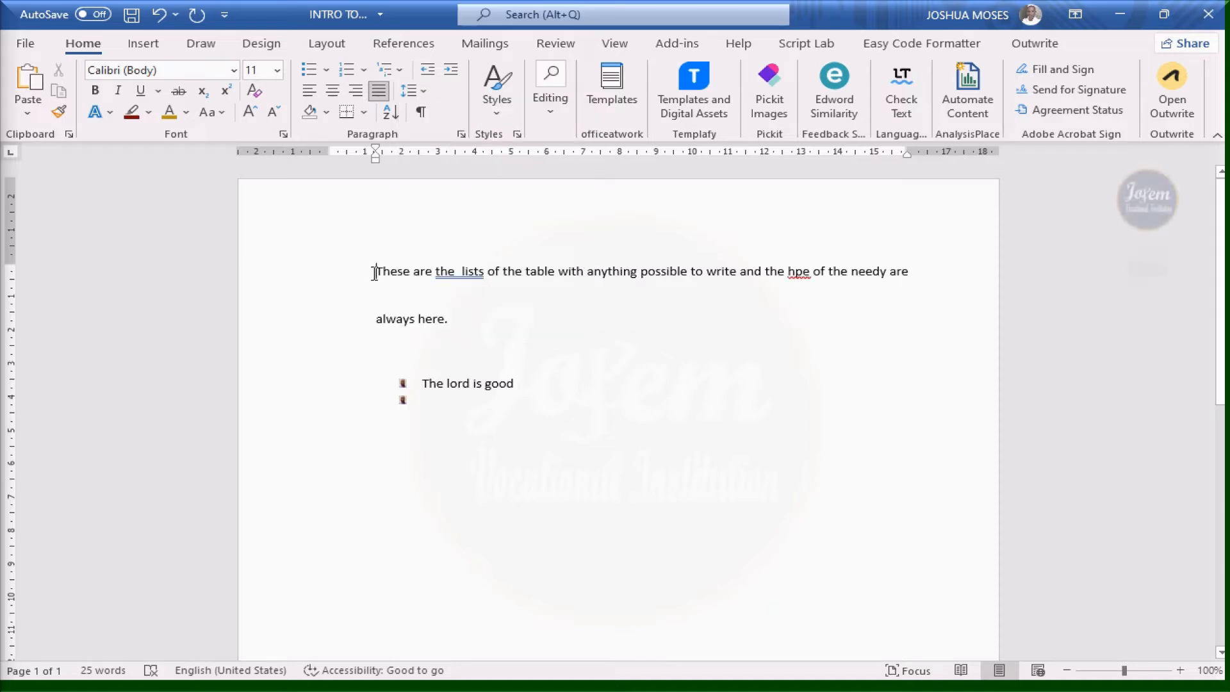
Return the intro paragraph to 1.0 line spacing and open Line Spacing Options
left_click(413, 90)
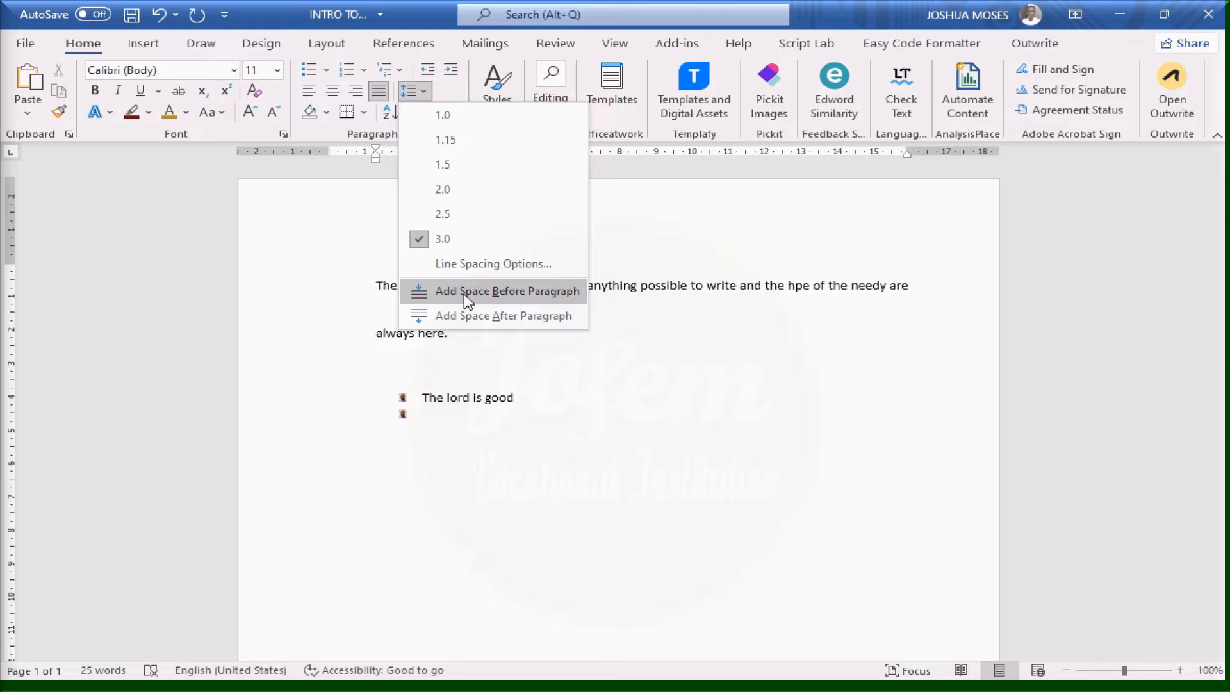
left_click(446, 127)
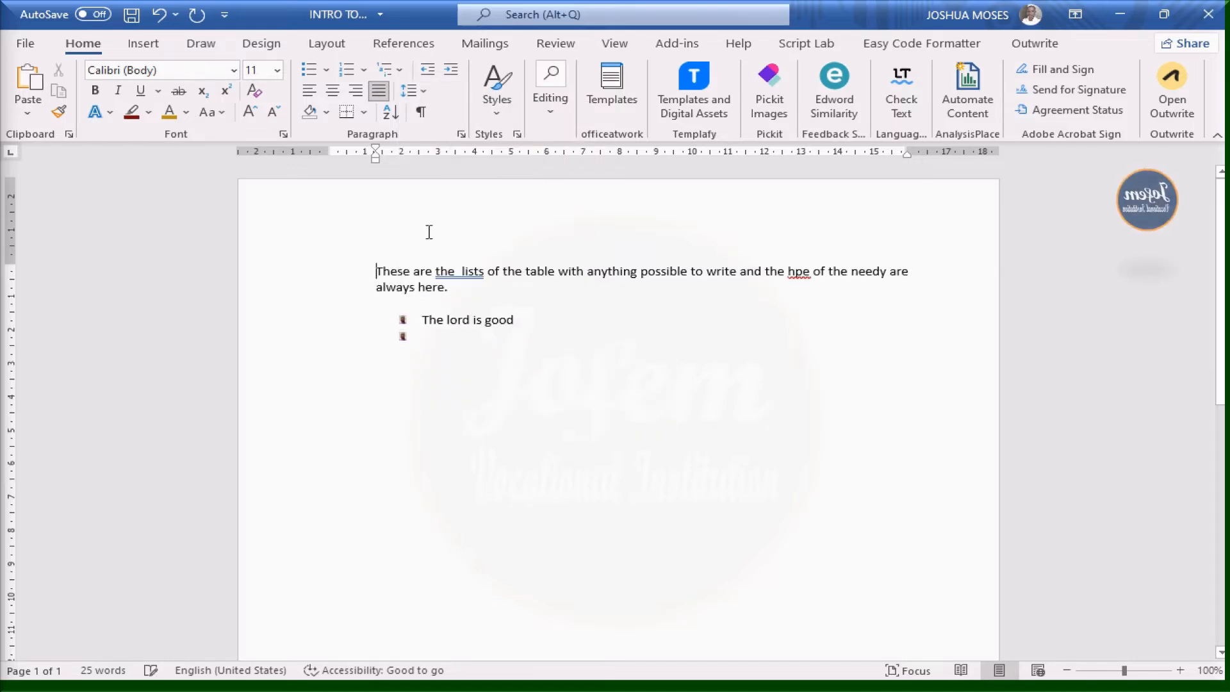
left_click(423, 93)
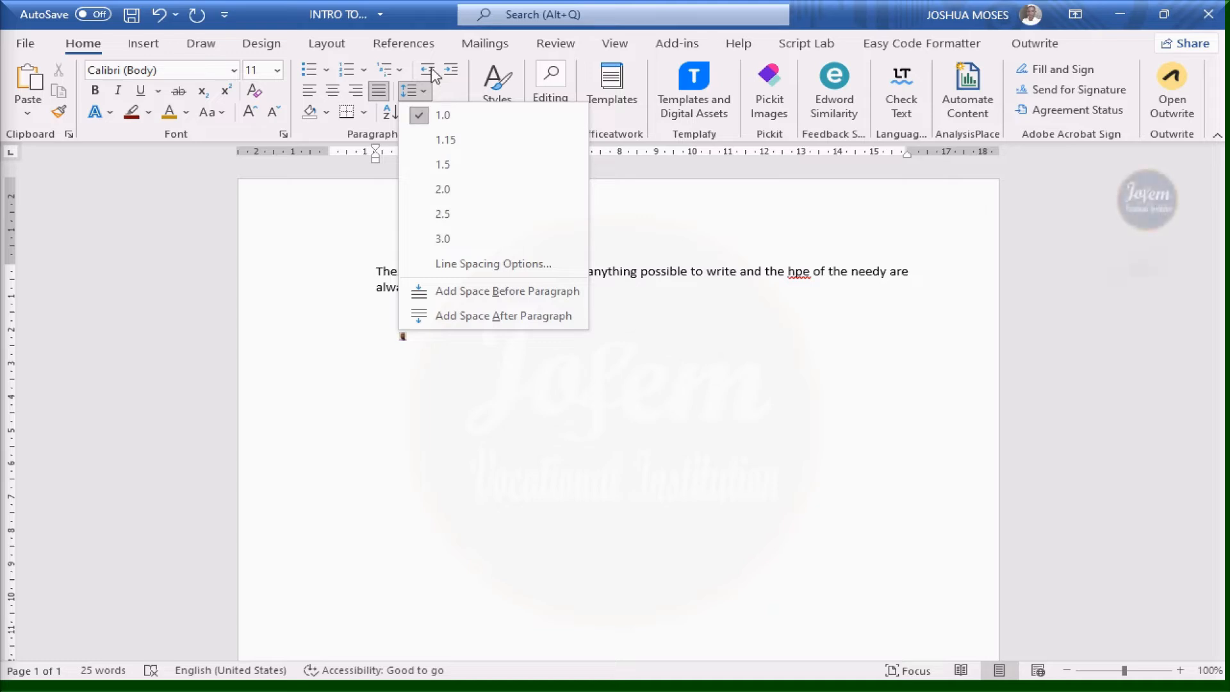
left_click(421, 96)
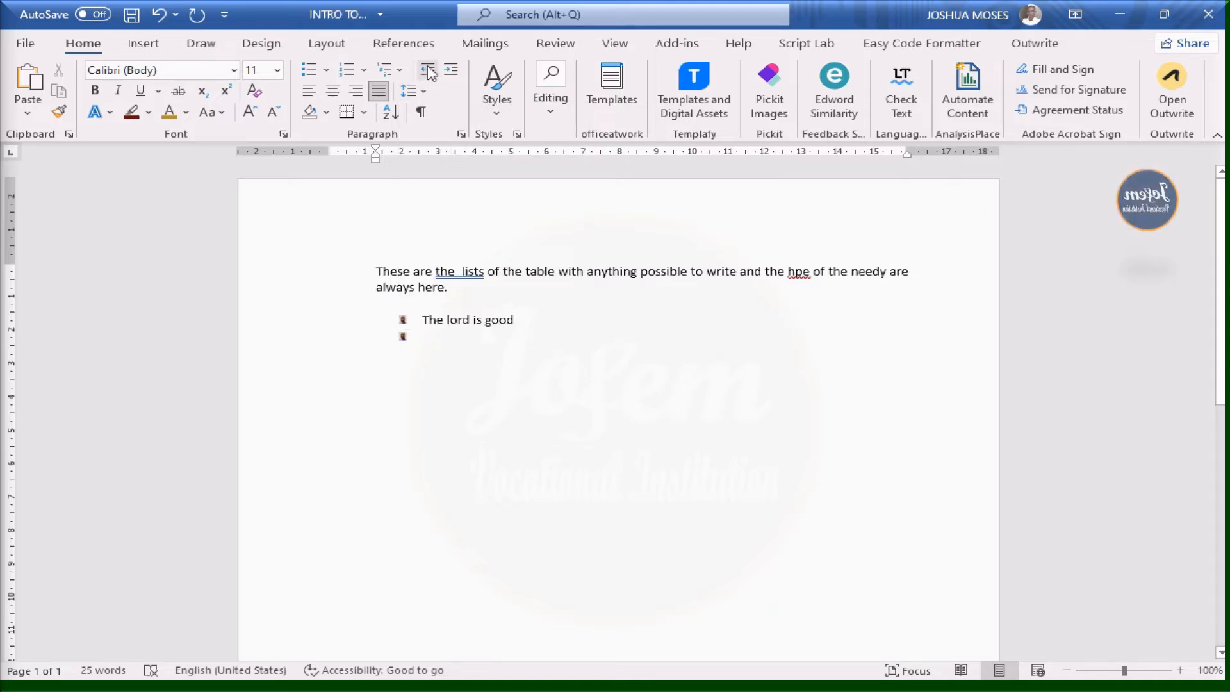
left_click(423, 93)
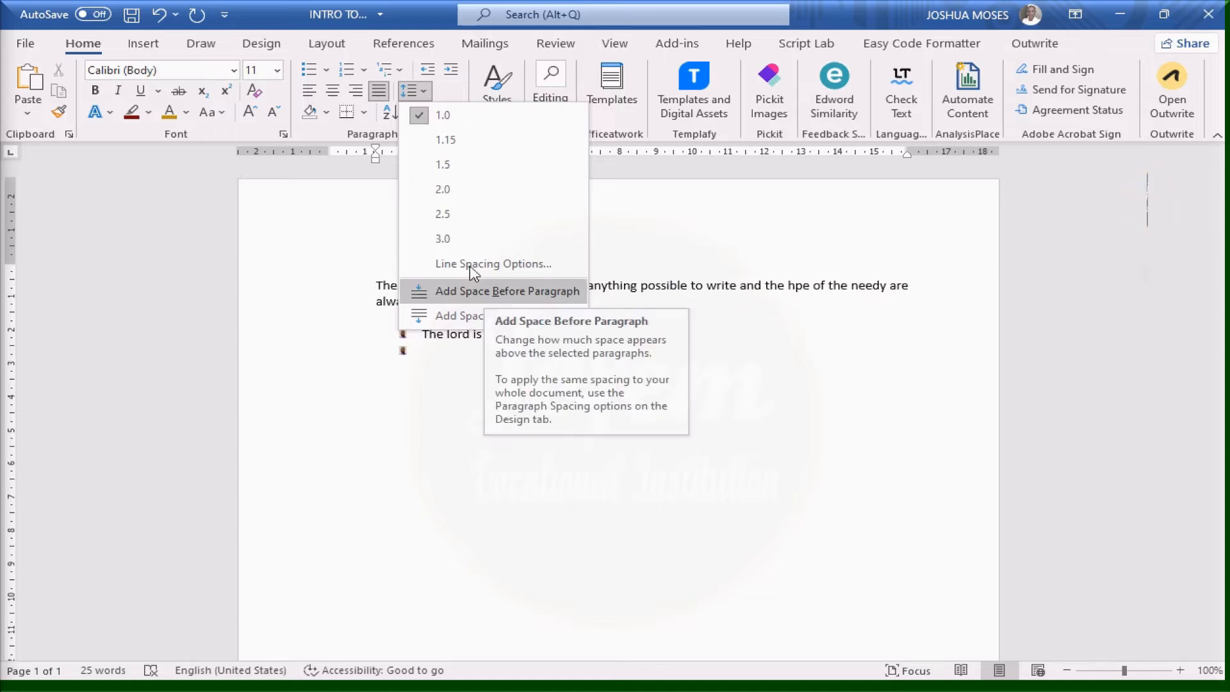
left_click(497, 264)
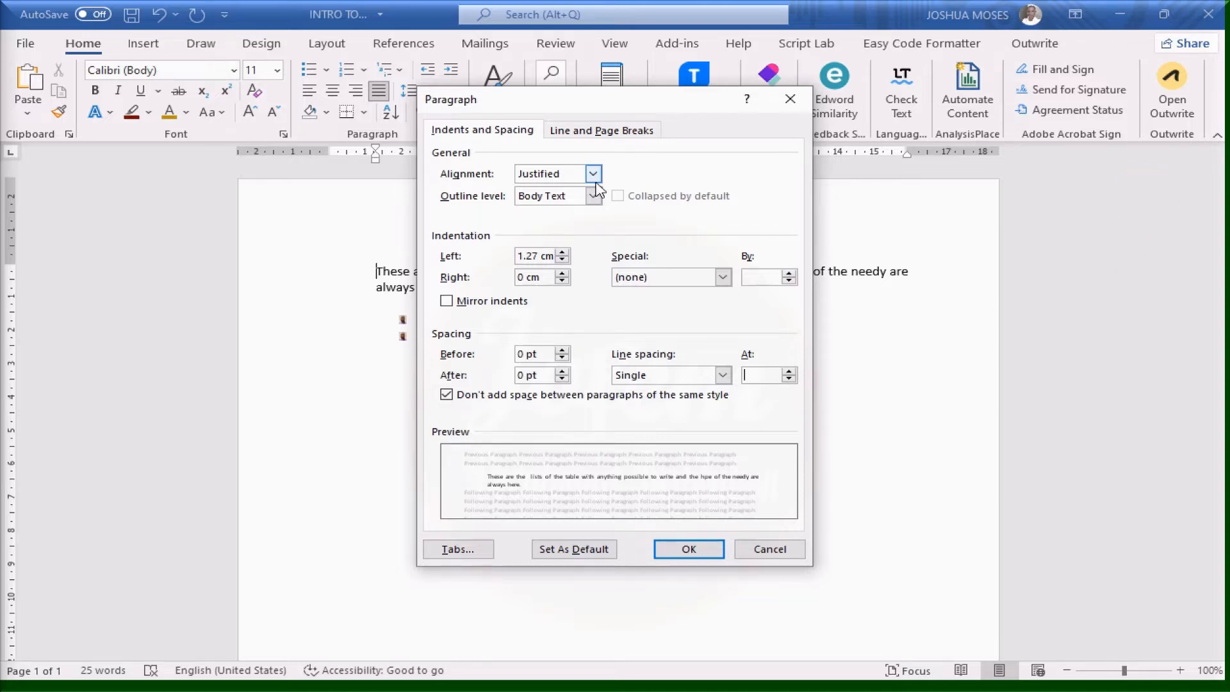
Keep Justified alignment and Body Text outline level in the Paragraph dialog and confirm with OK
left_click(596, 175)
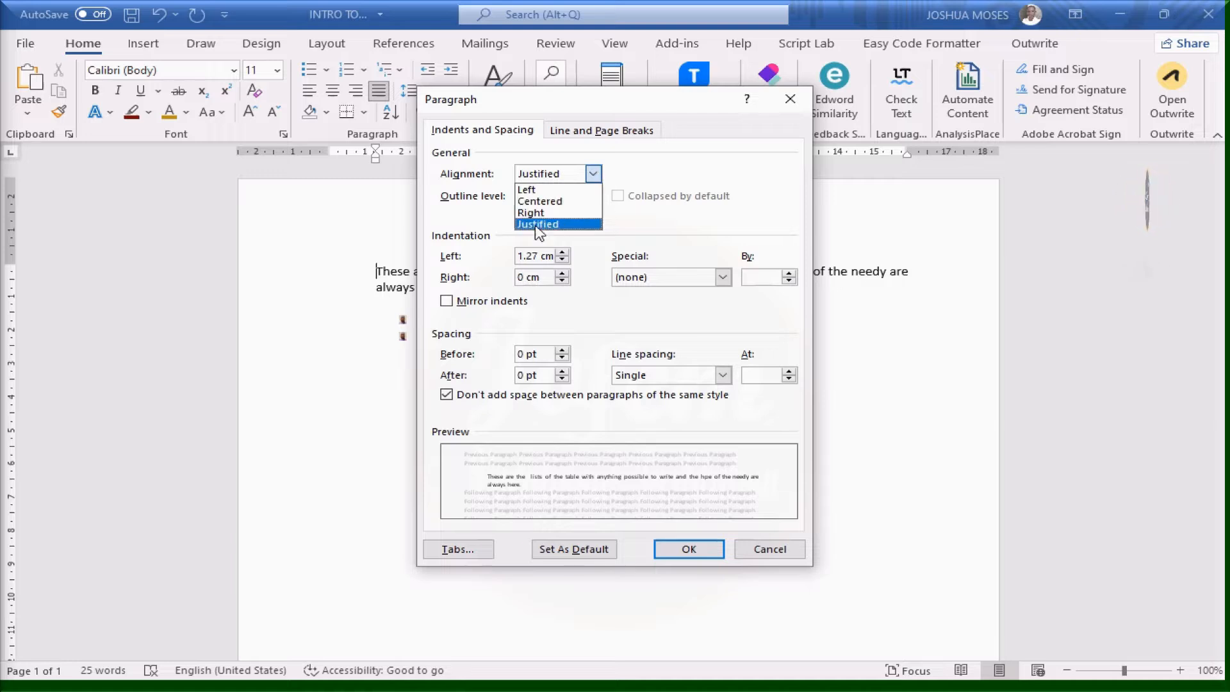
left_click(593, 174)
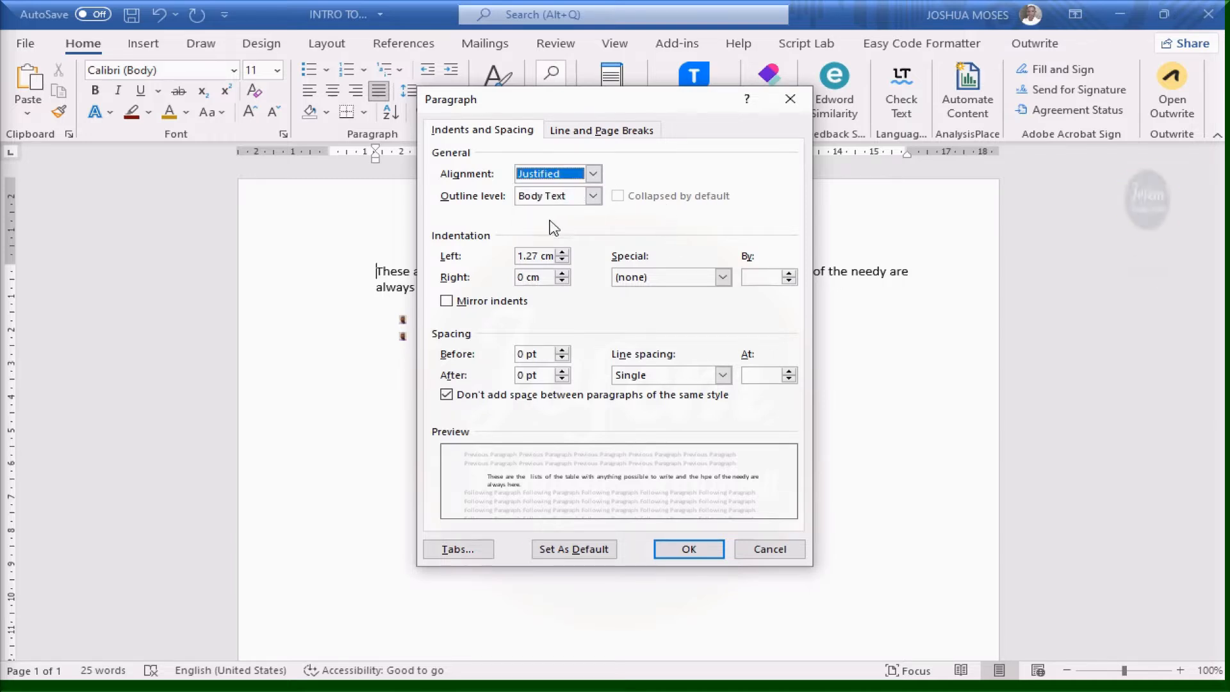
left_click(594, 195)
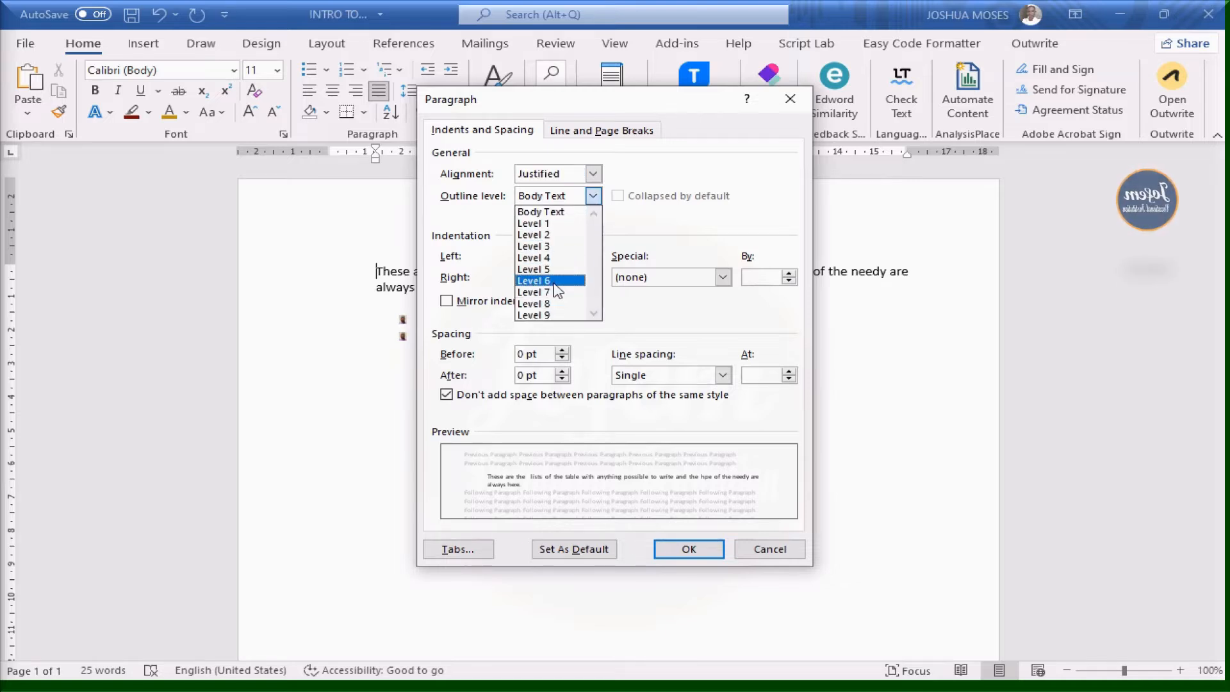
left_click(668, 236)
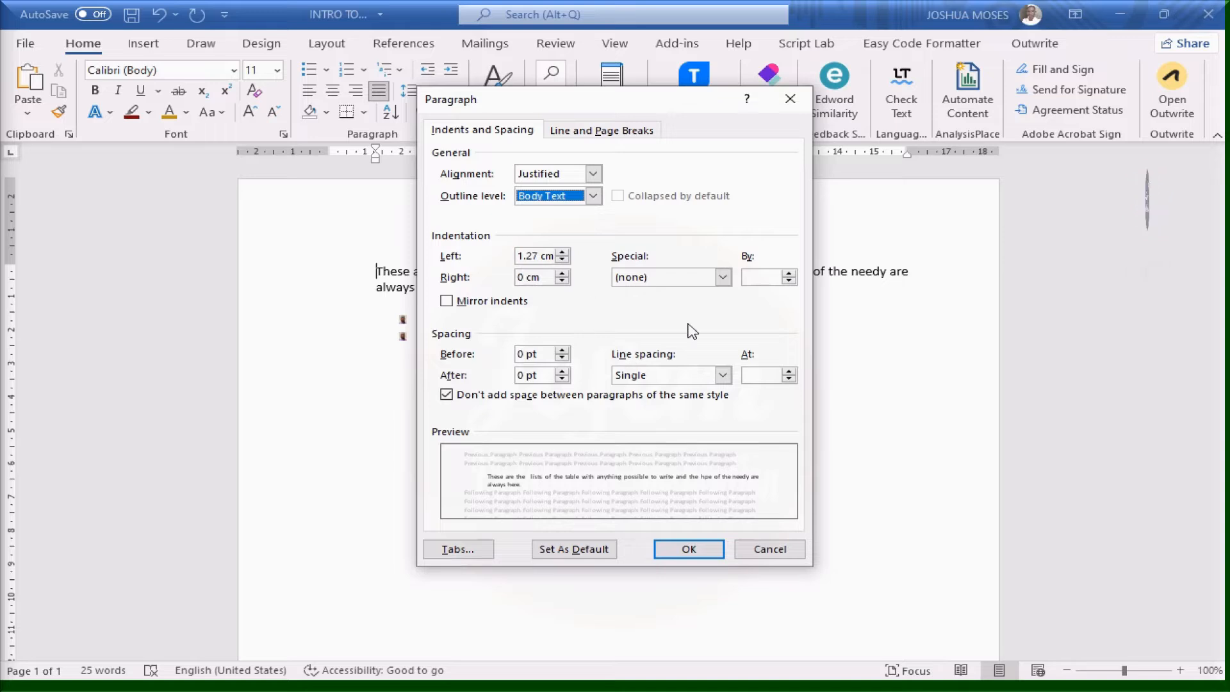
left_click(691, 550)
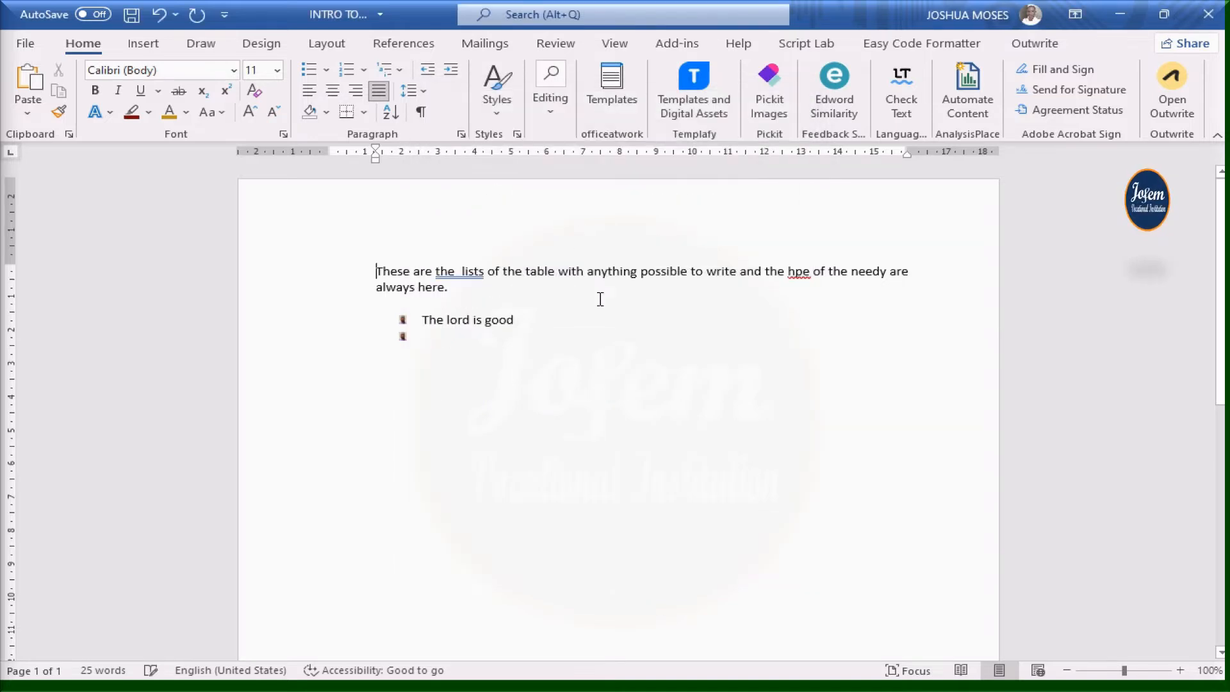
left_click(414, 90)
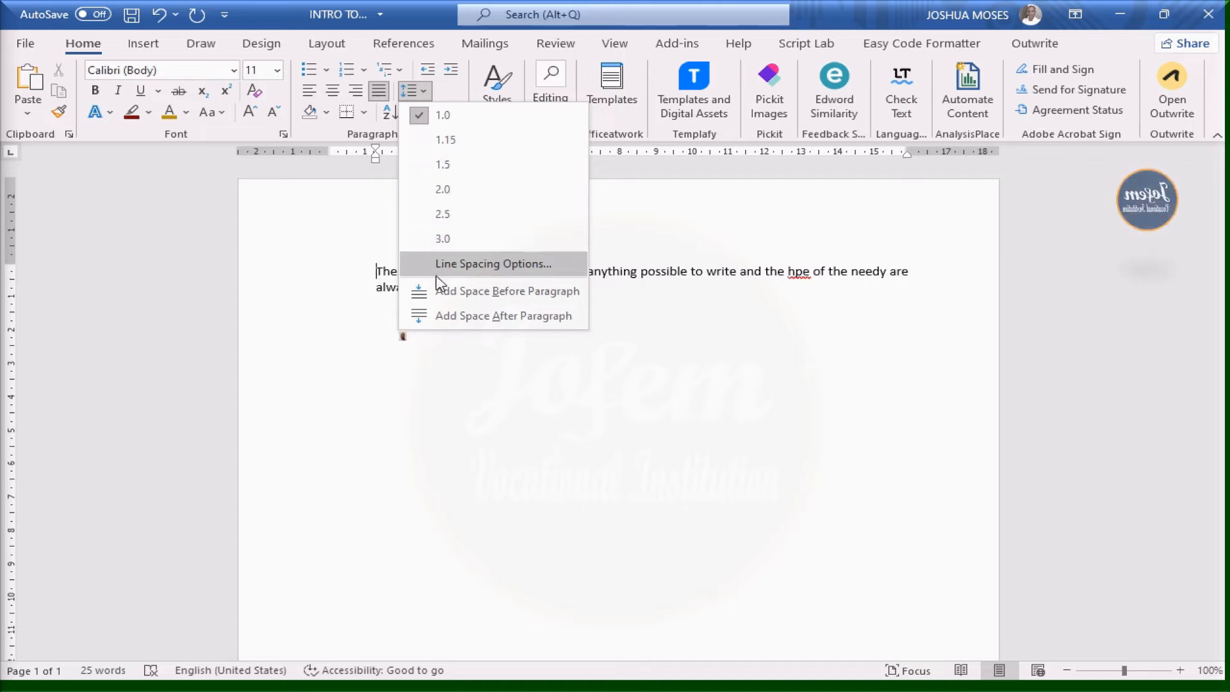
left_click(413, 115)
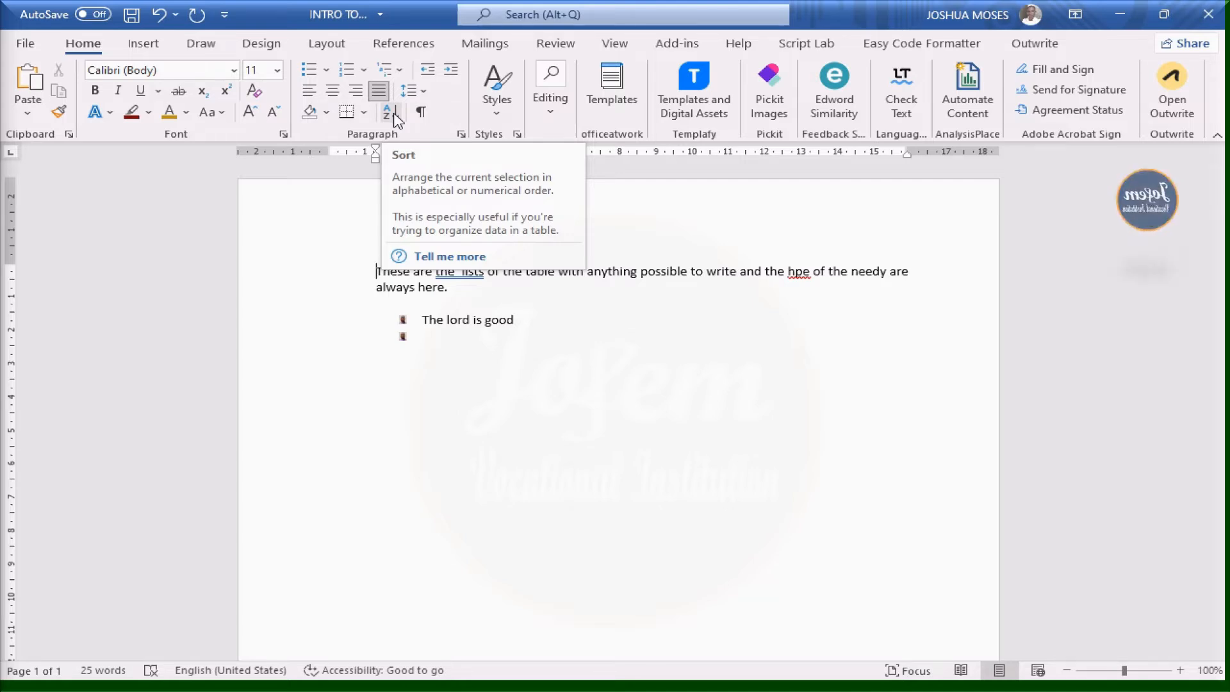
Replace the first bullet's text with Apple
left_click(433, 348)
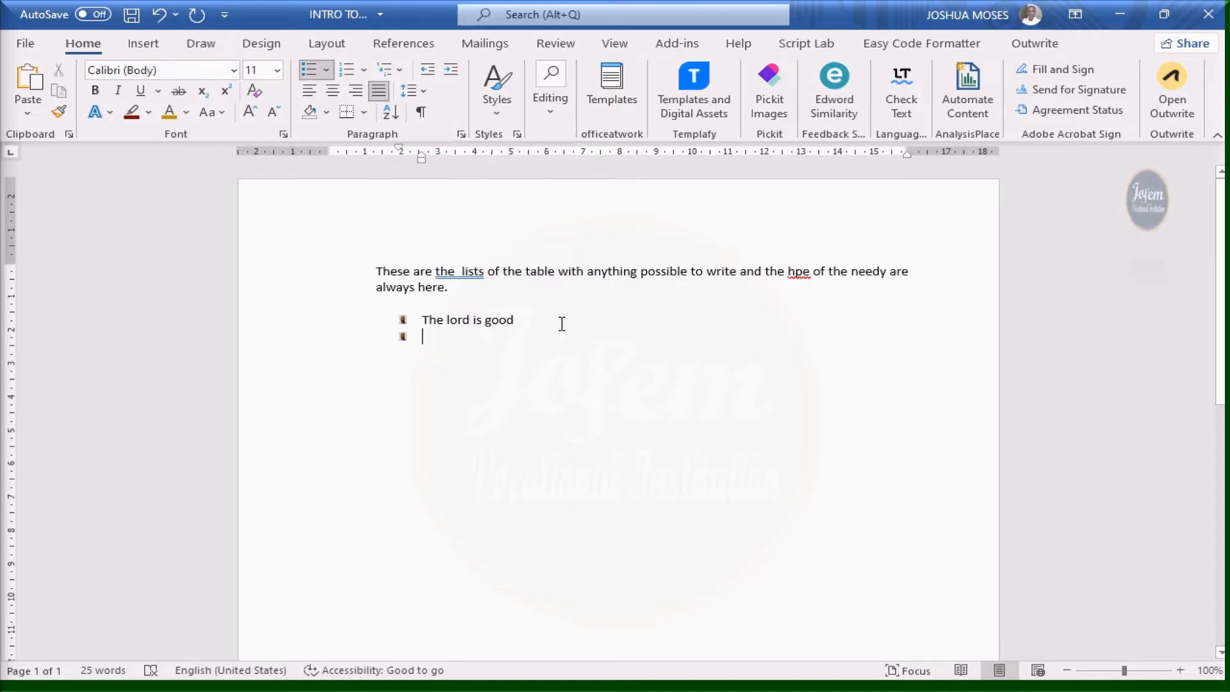
left_click(525, 326)
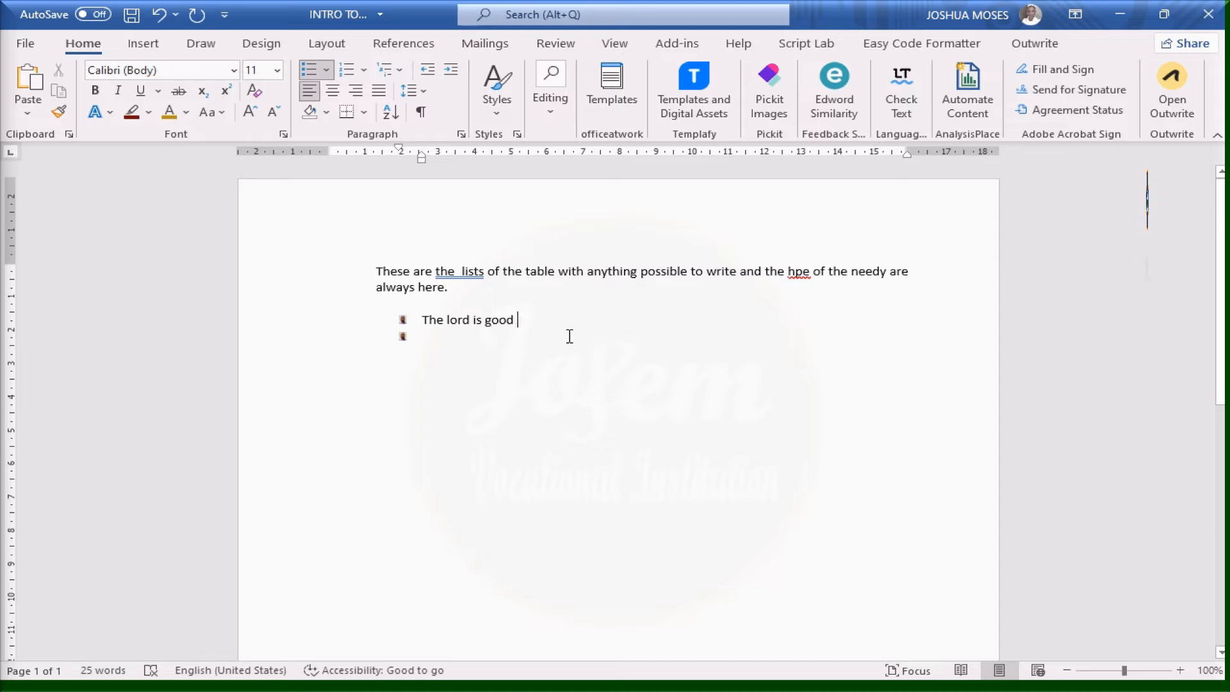
key("BackSpace")
key("BackSpace")
key("BackSpace")
key("BackSpace")
key("BackSpace")
key("BackSpace")
key("BackSpace")
key("BackSpace")
key("BackSpace")
key("BackSpace")
key("BackSpace")
key("BackSpace")
key("BackSpace")
key("BackSpace")
key("BackSpace")
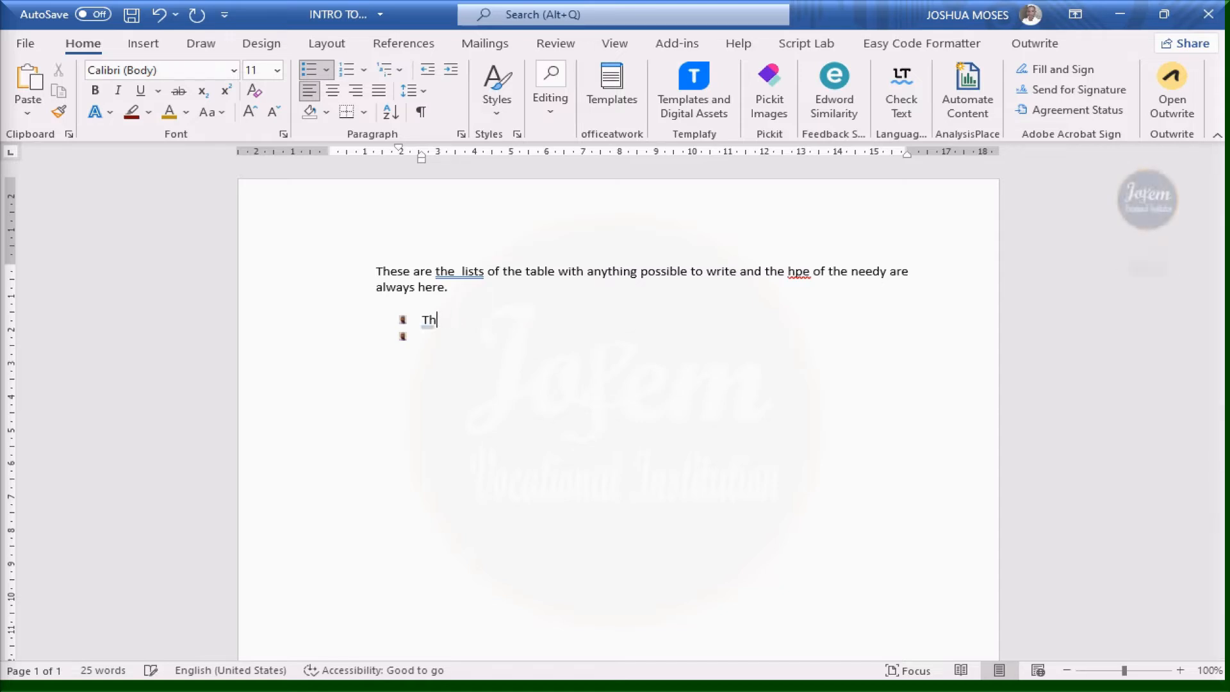
key("BackSpace")
key("BackSpace")
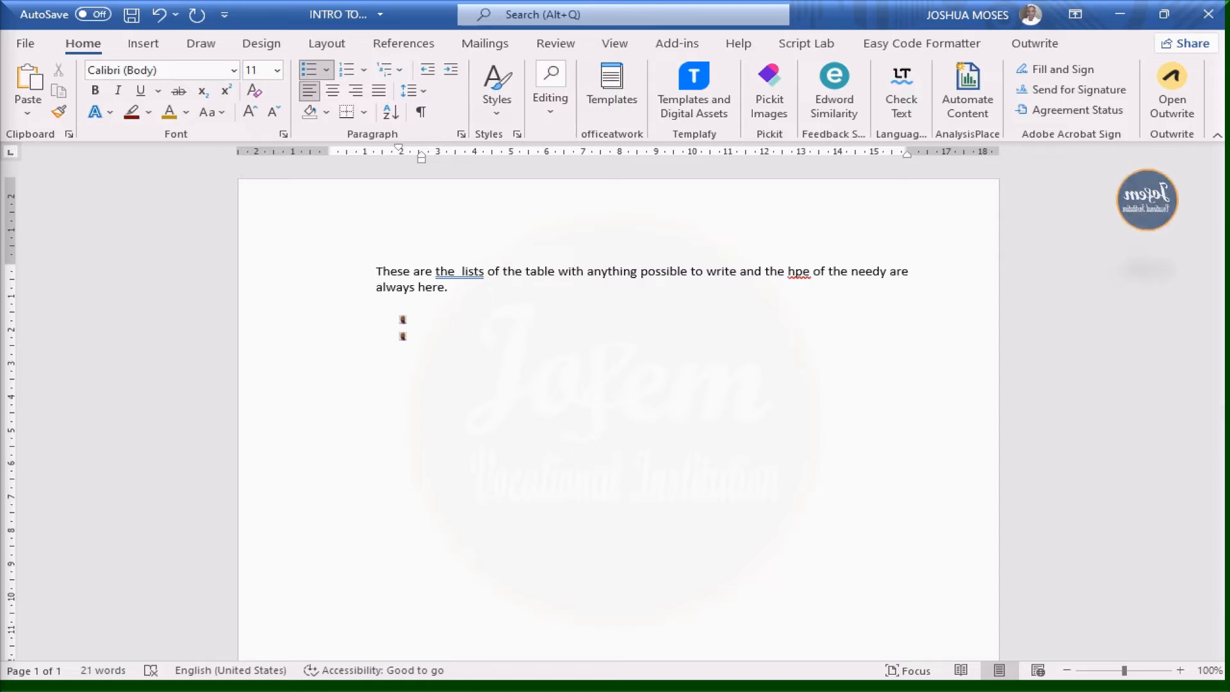
type("apply")
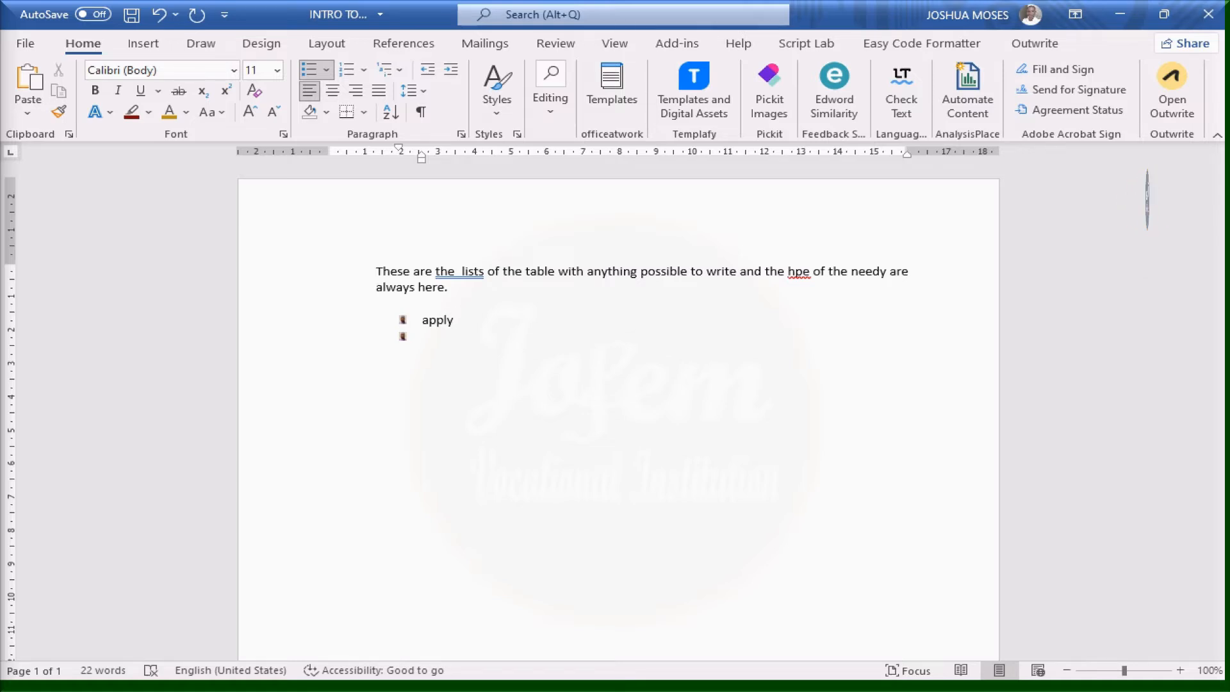
key("BackSpace")
type("e")
key("Return")
Add Boy, Toy, Goal and Gold as the next bullets
type("bc")
key("Return")
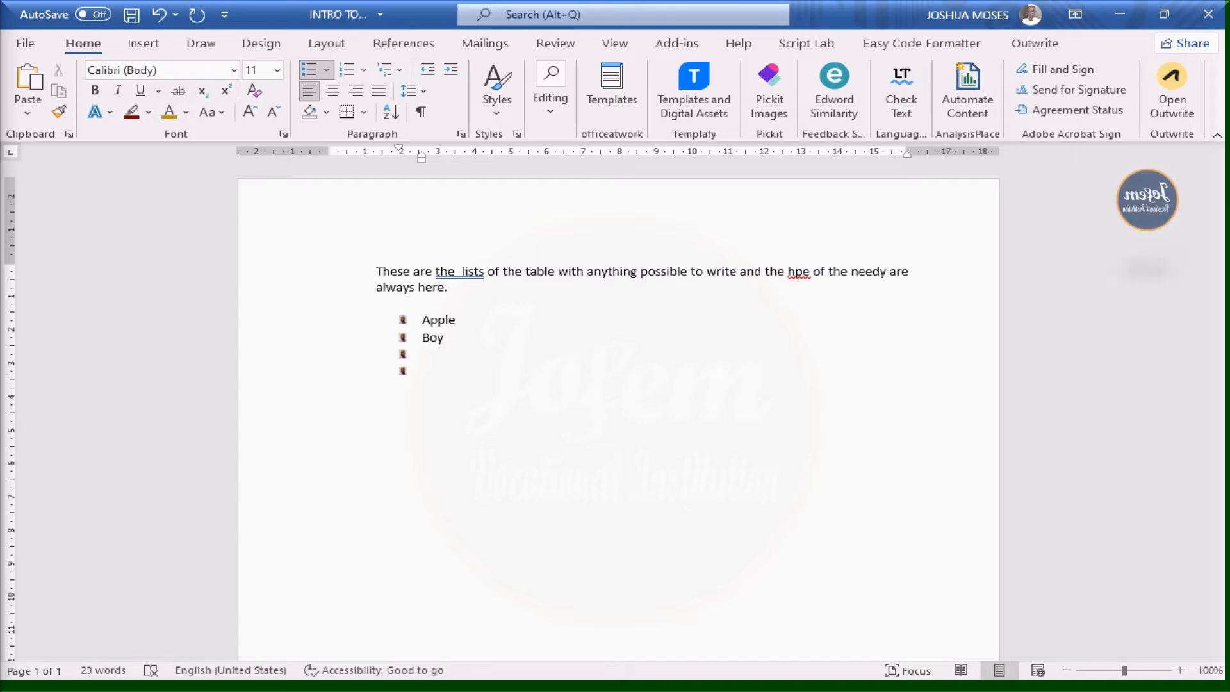
type("toy")
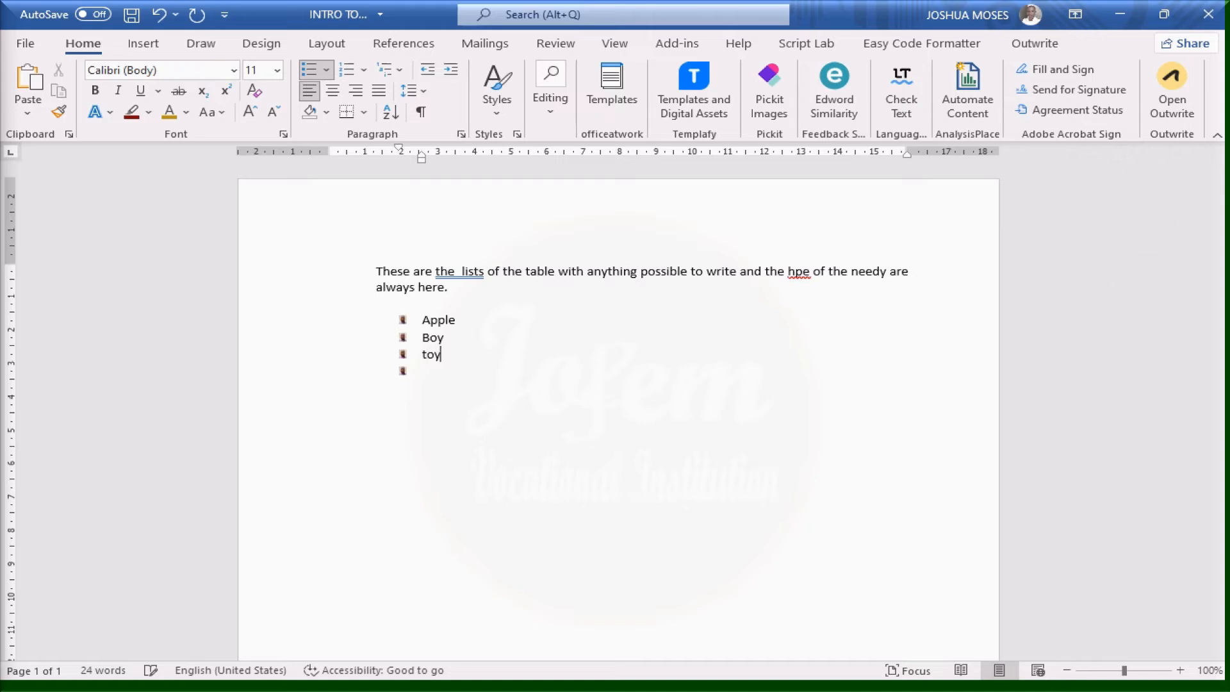
key("Return")
type("goal")
key("Return")
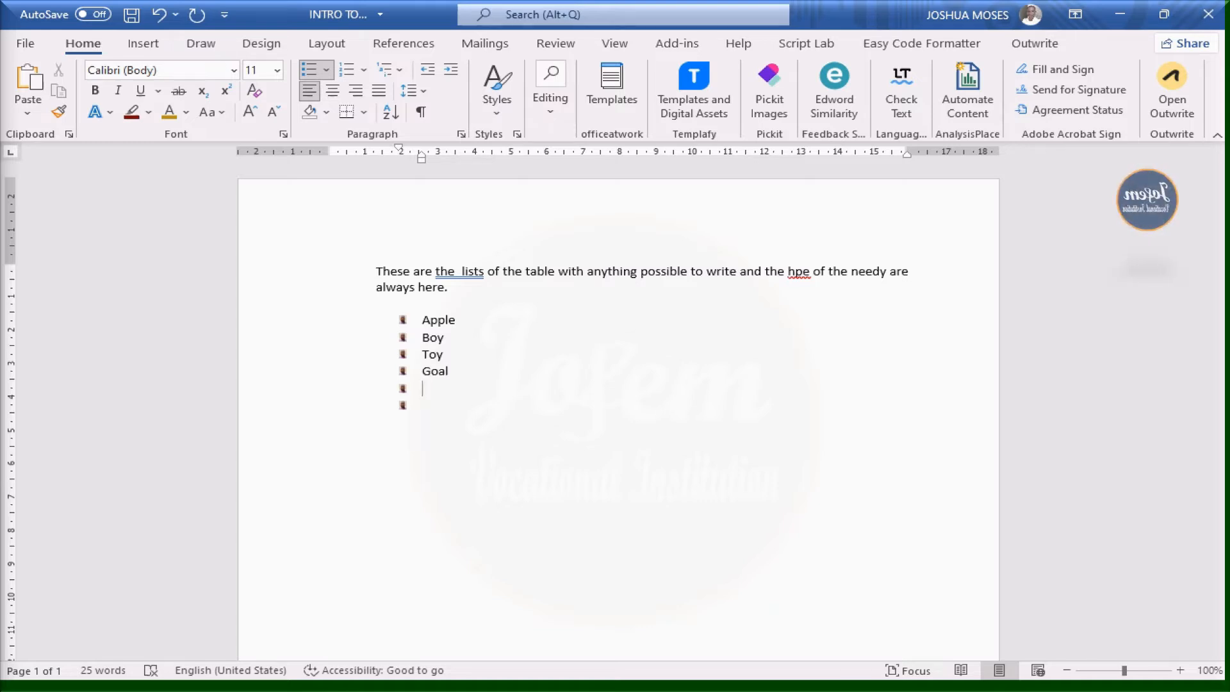
type("gold")
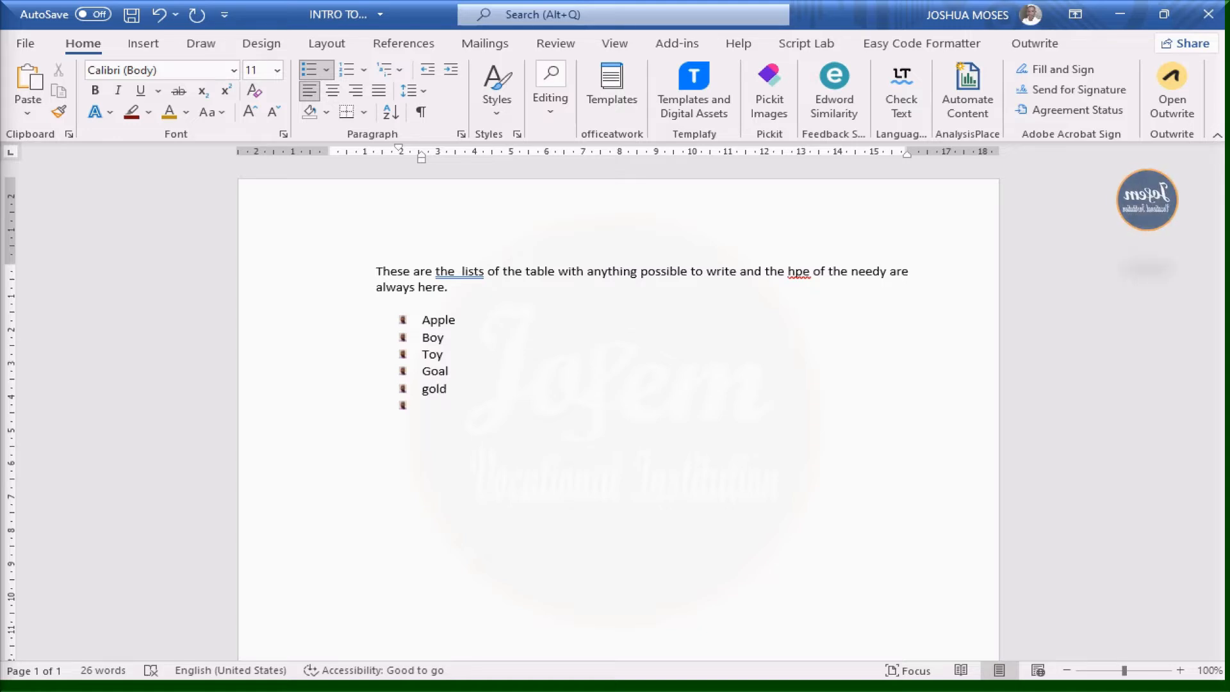
key("Return")
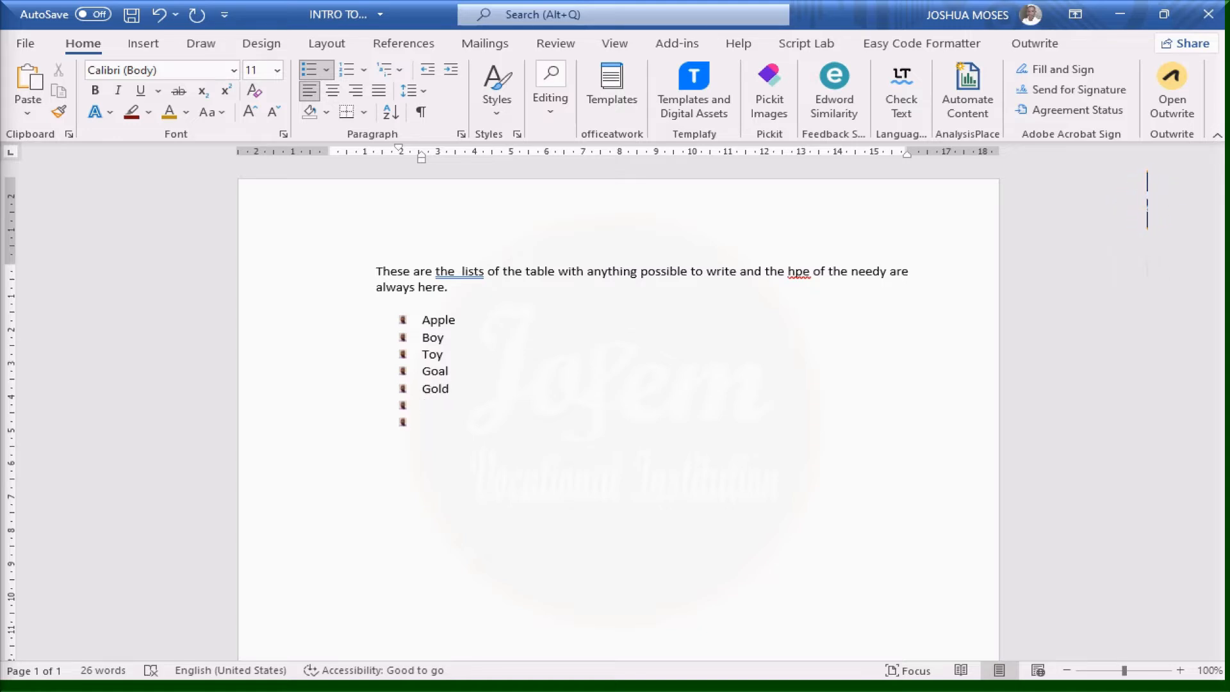
Type Purple and They as the final two bullets
type("pur")
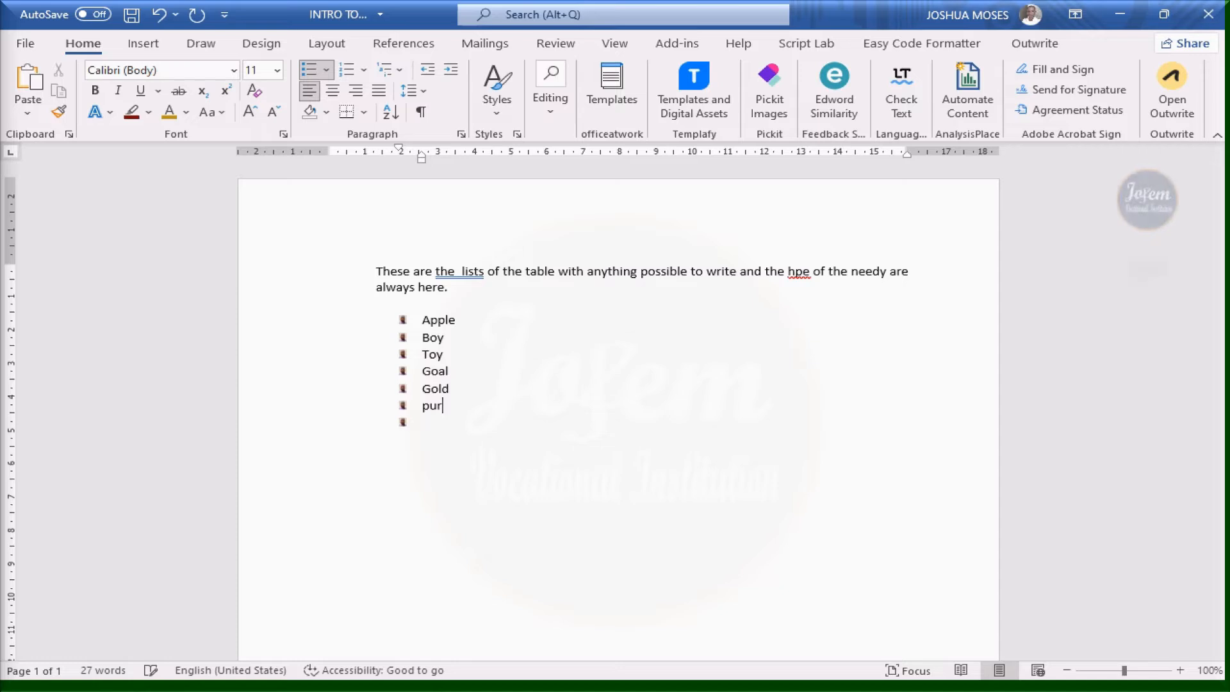
type("ple")
key("Return")
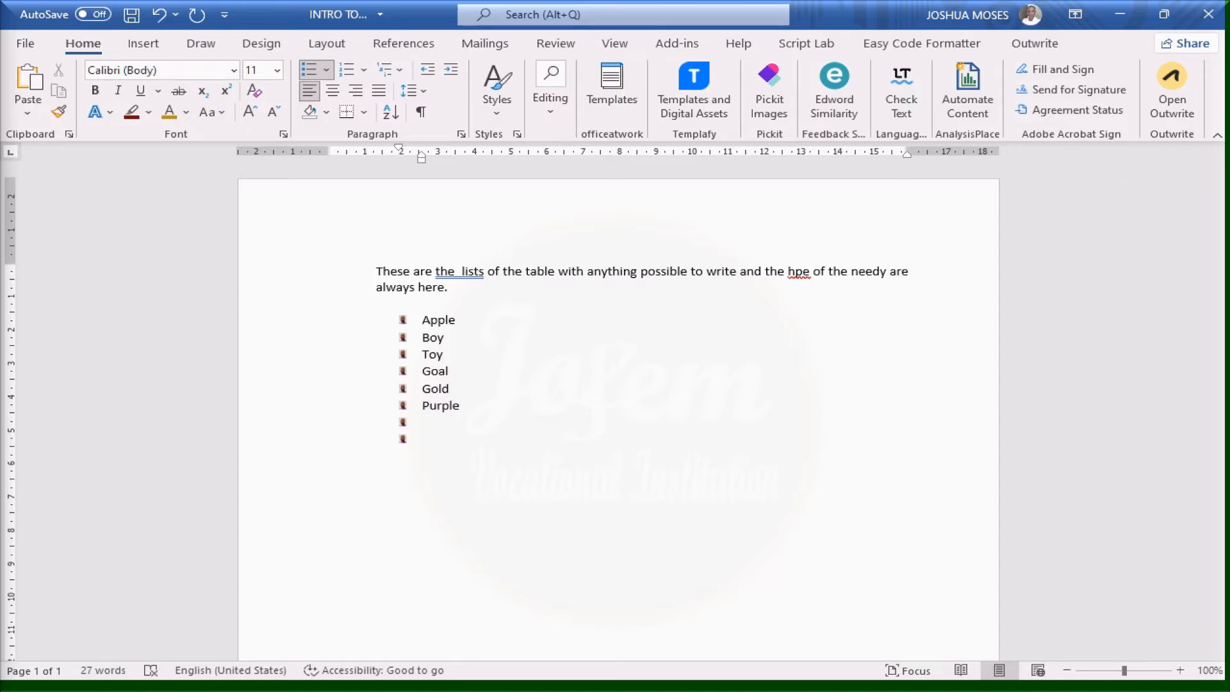
type("they")
key("Return")
left_click(424, 325)
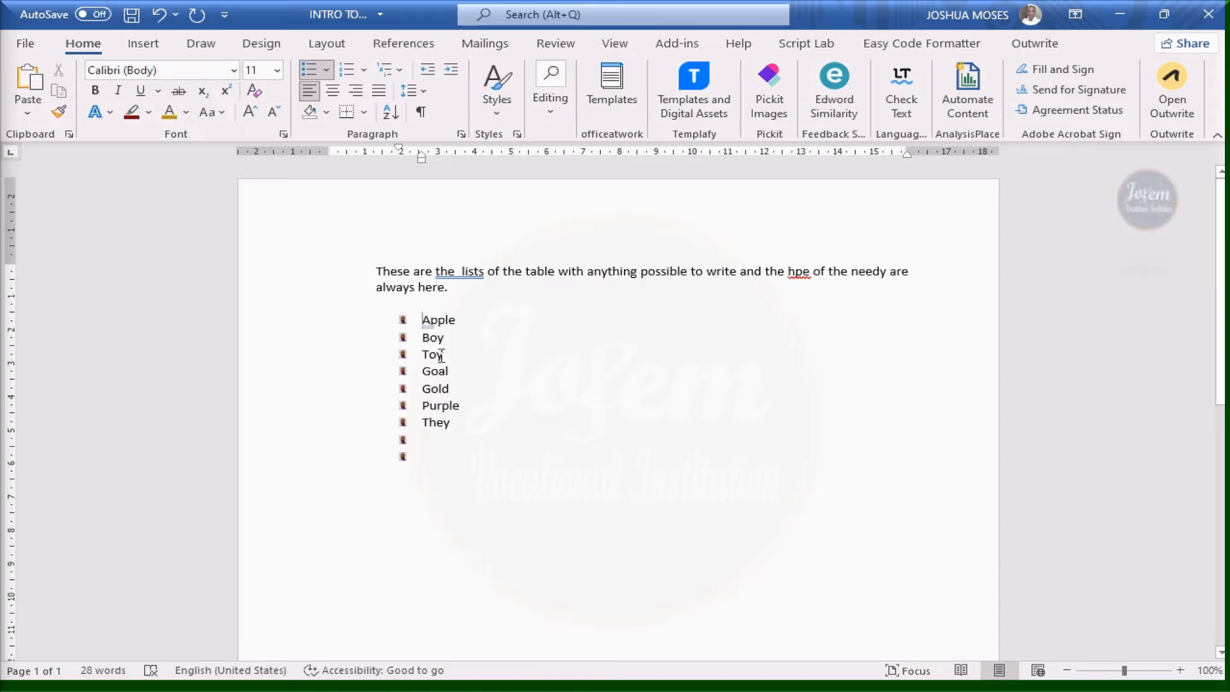
Sort the selected list items by Paragraphs, as Text, in Ascending order
left_click(481, 431, "shift")
left_click(478, 442, "shift")
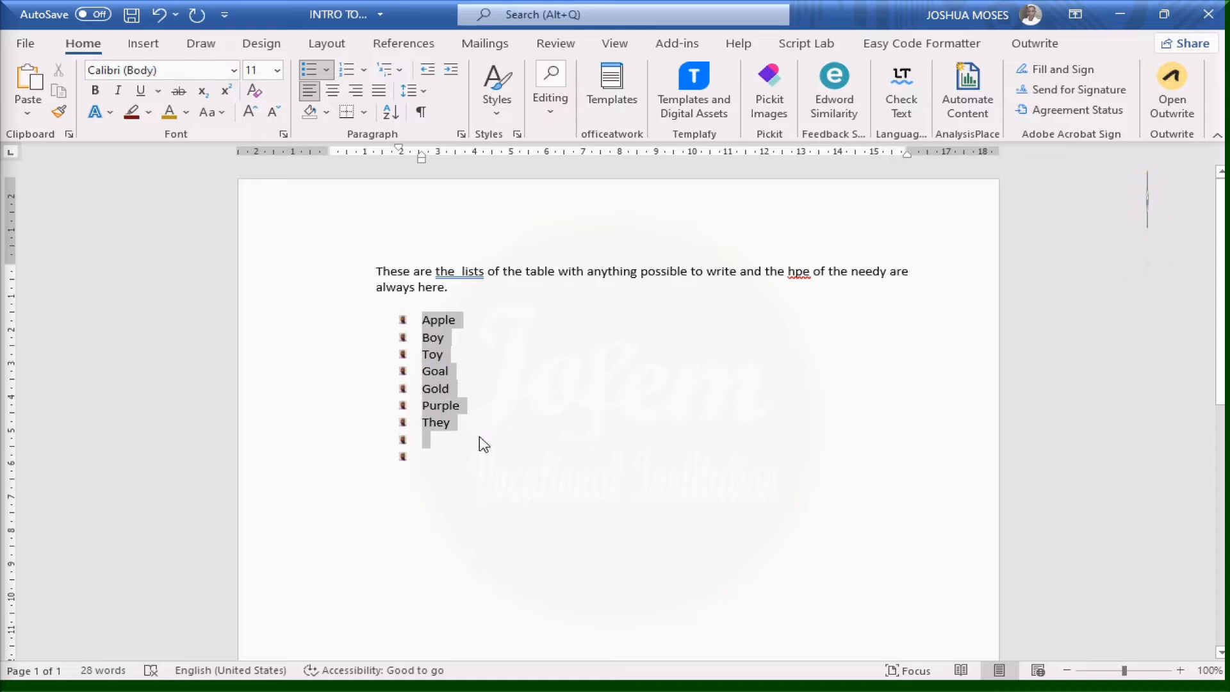
left_click(392, 114)
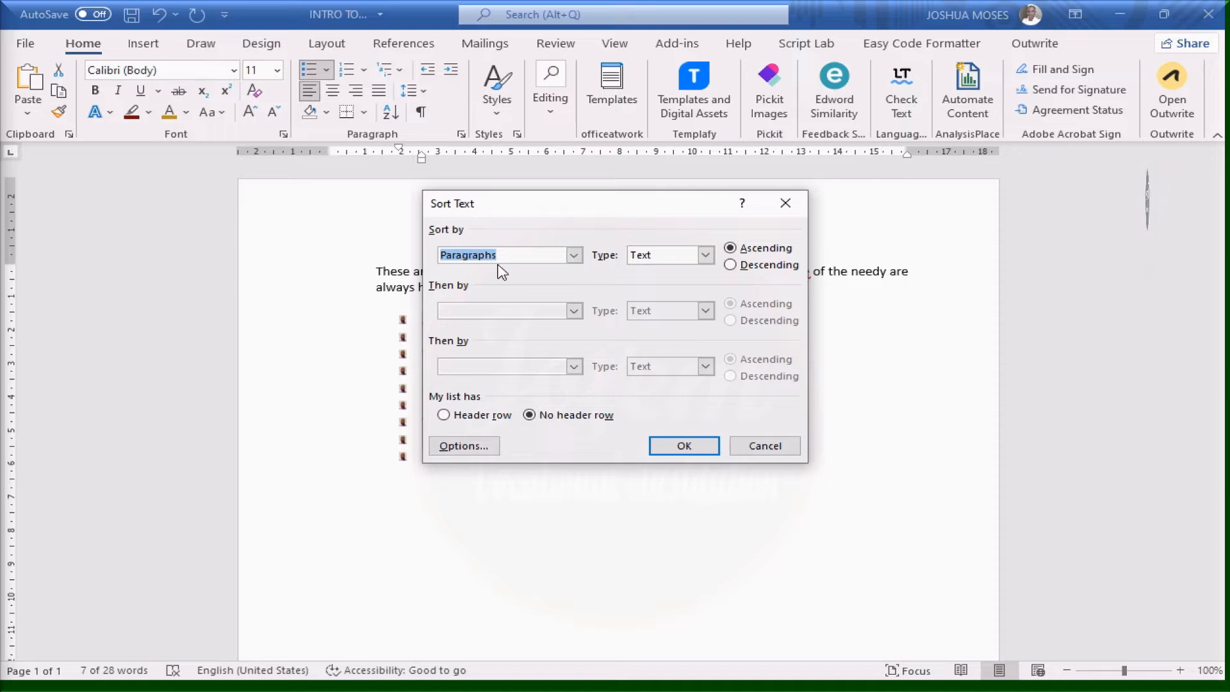
left_click(576, 256)
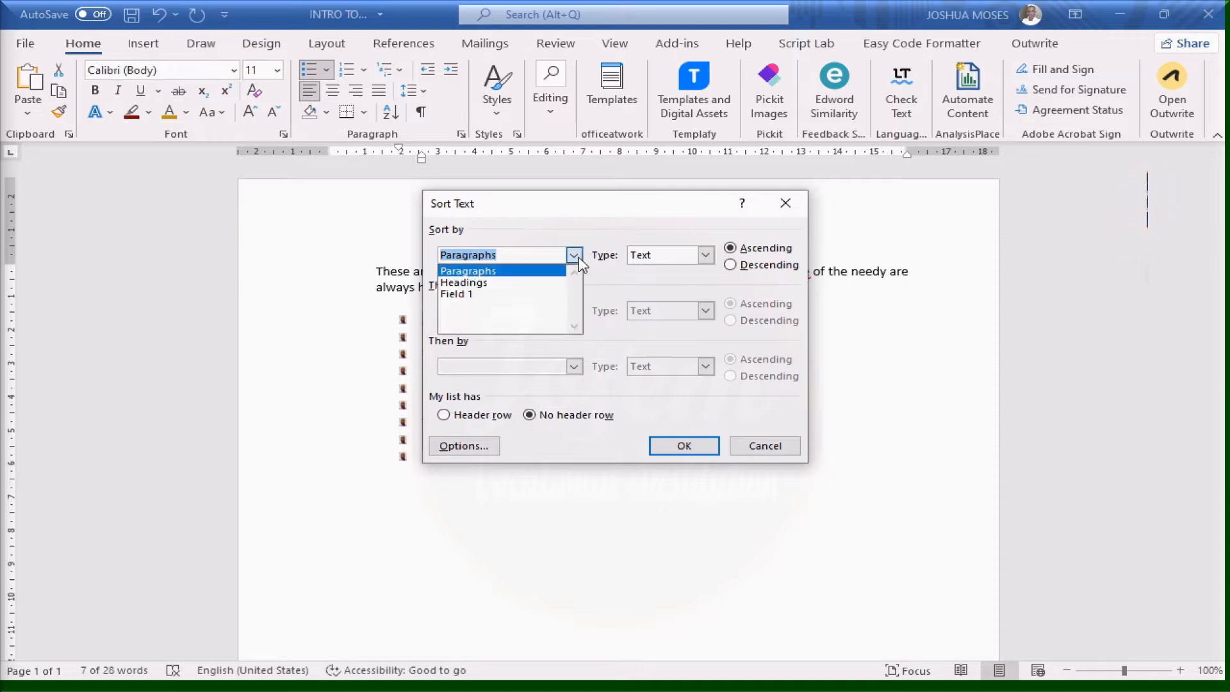
left_click(575, 256)
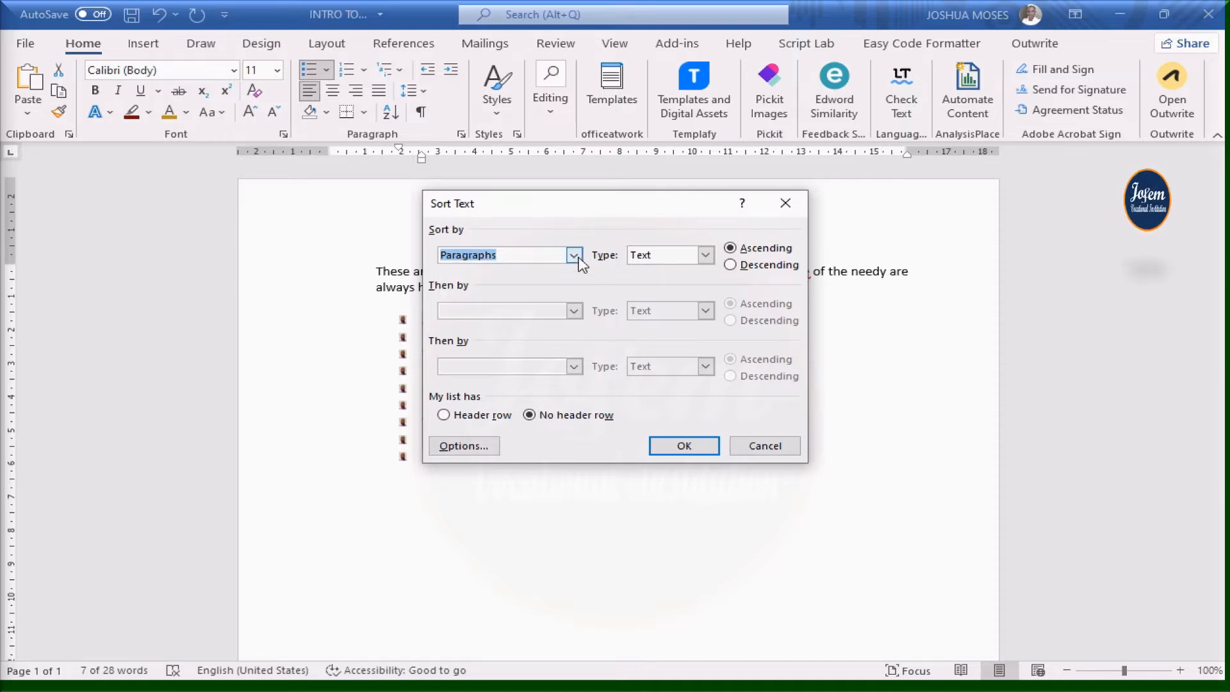
left_click(706, 256)
left_click(706, 259)
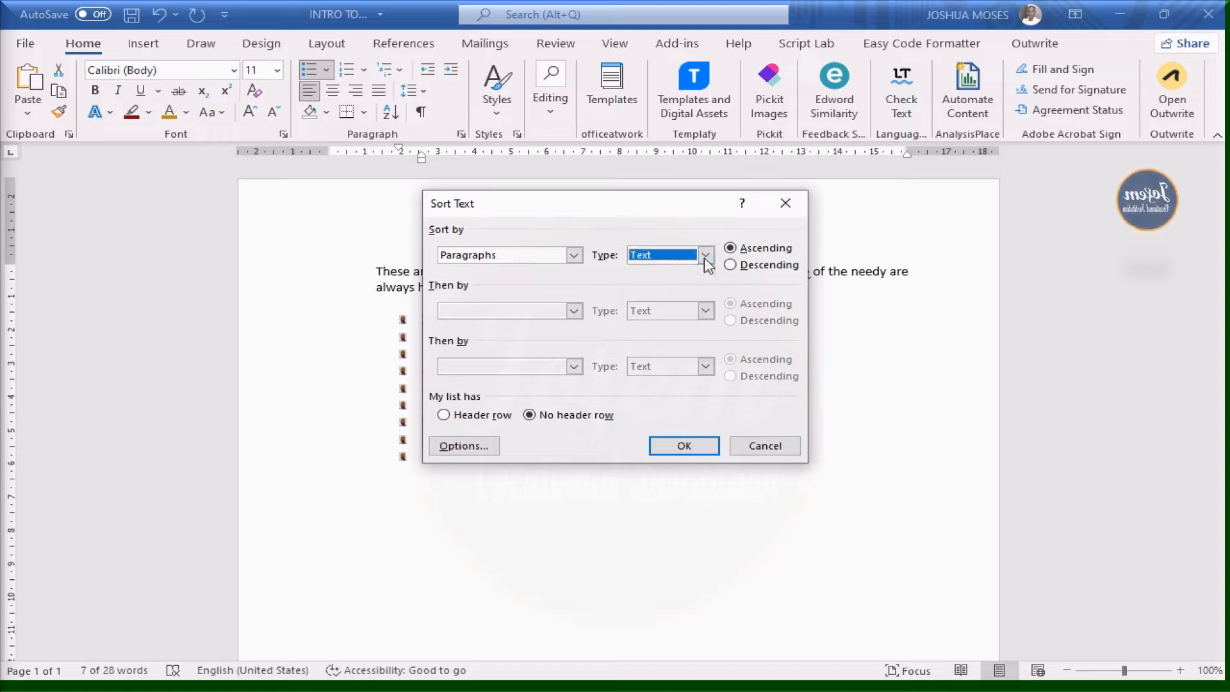
left_click(685, 446)
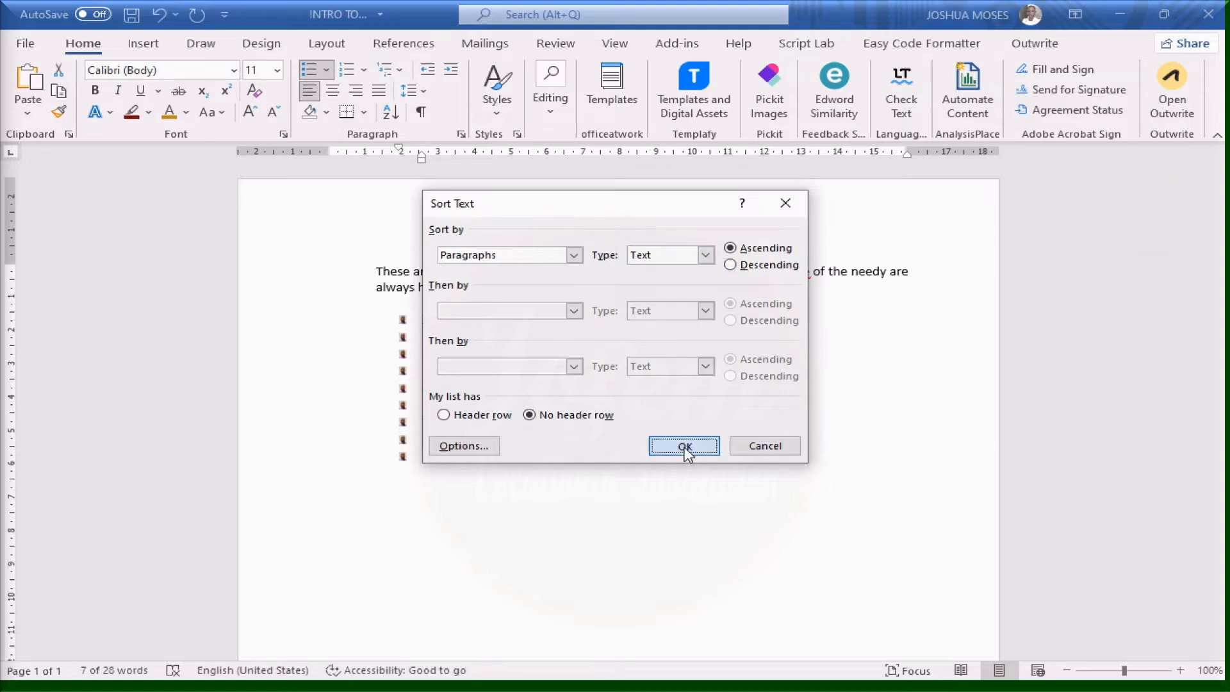
left_click(560, 358)
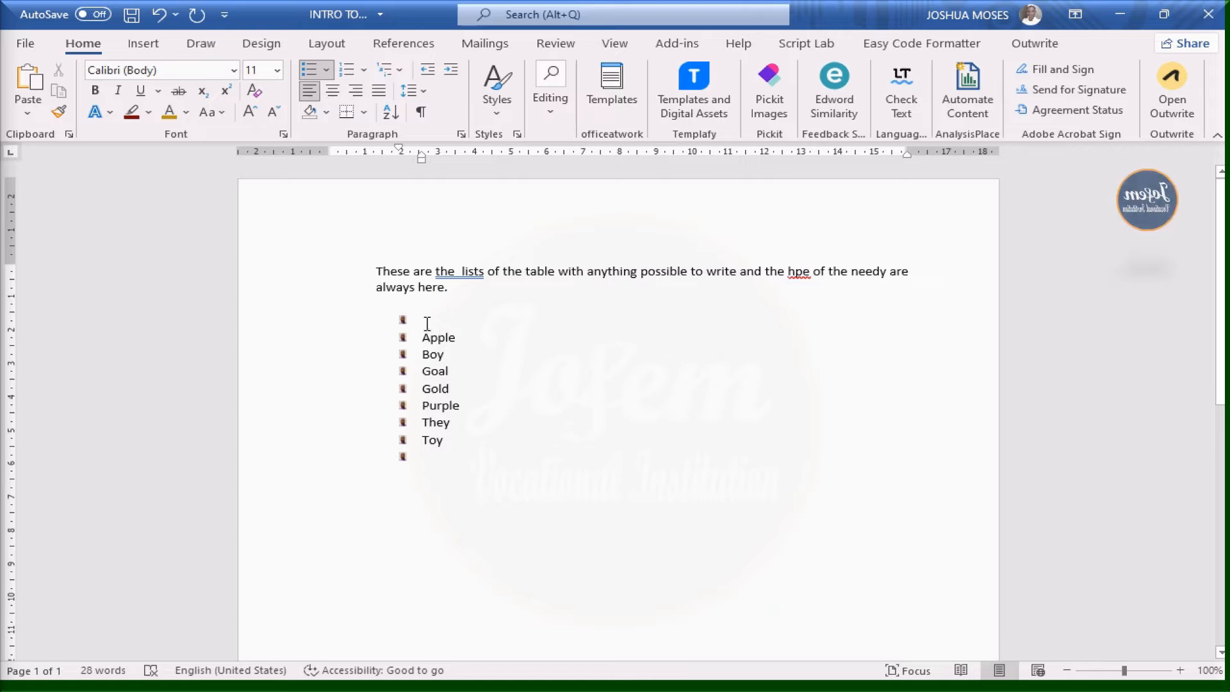
Delete the empty bullet line above Apple and the empty bullet below Toy
key("BackSpace")
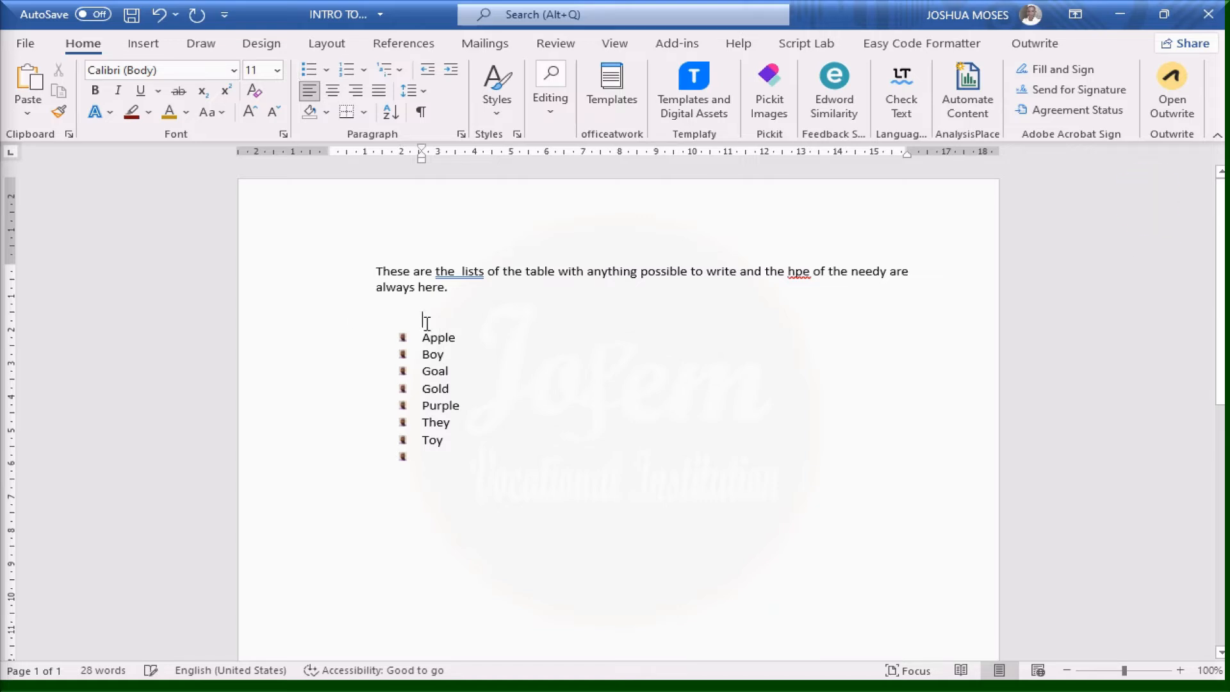
key("BackSpace")
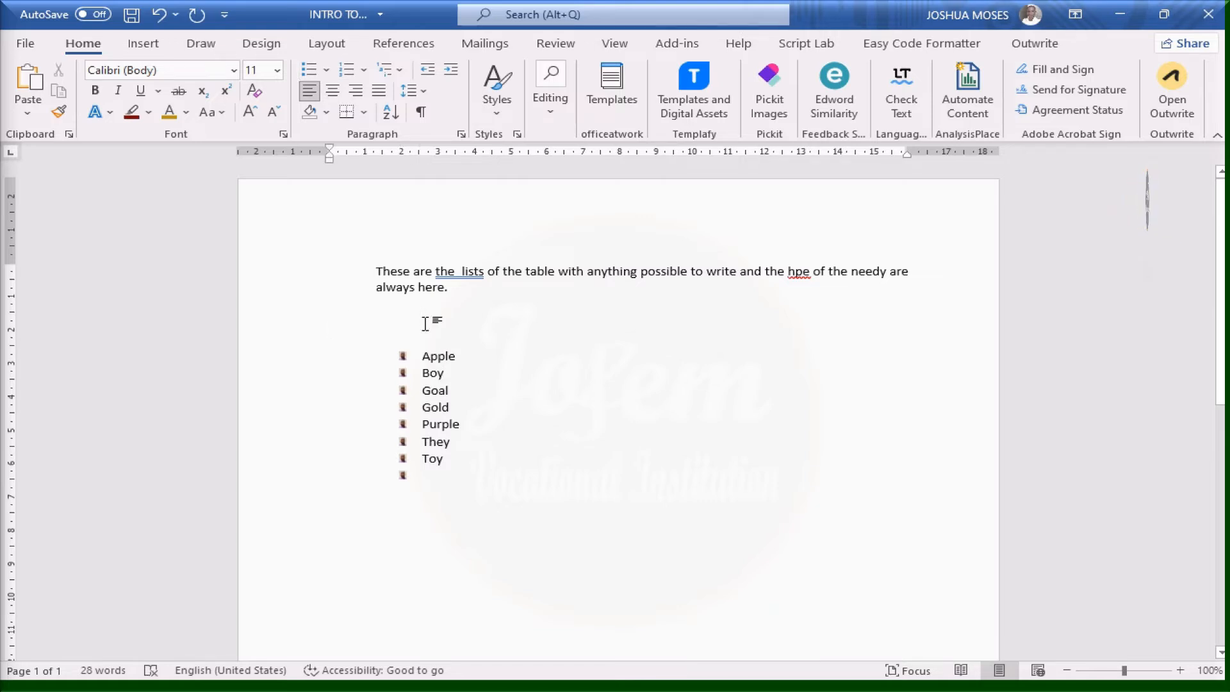
key("BackSpace")
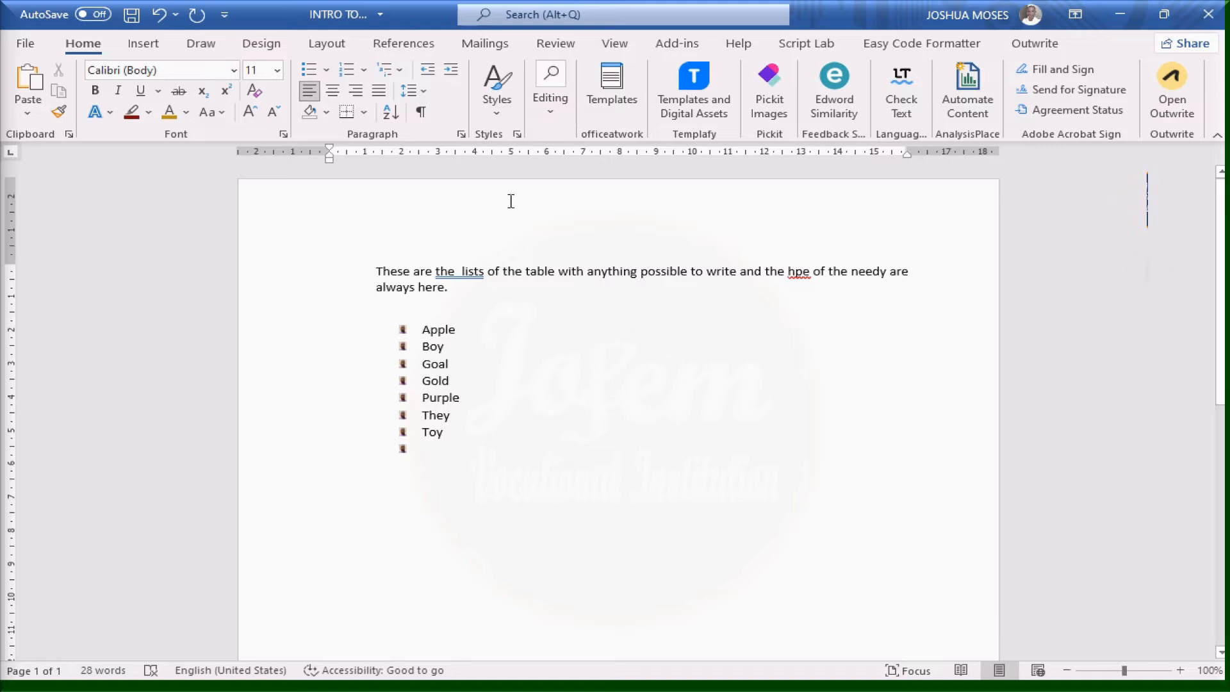
left_click(438, 454)
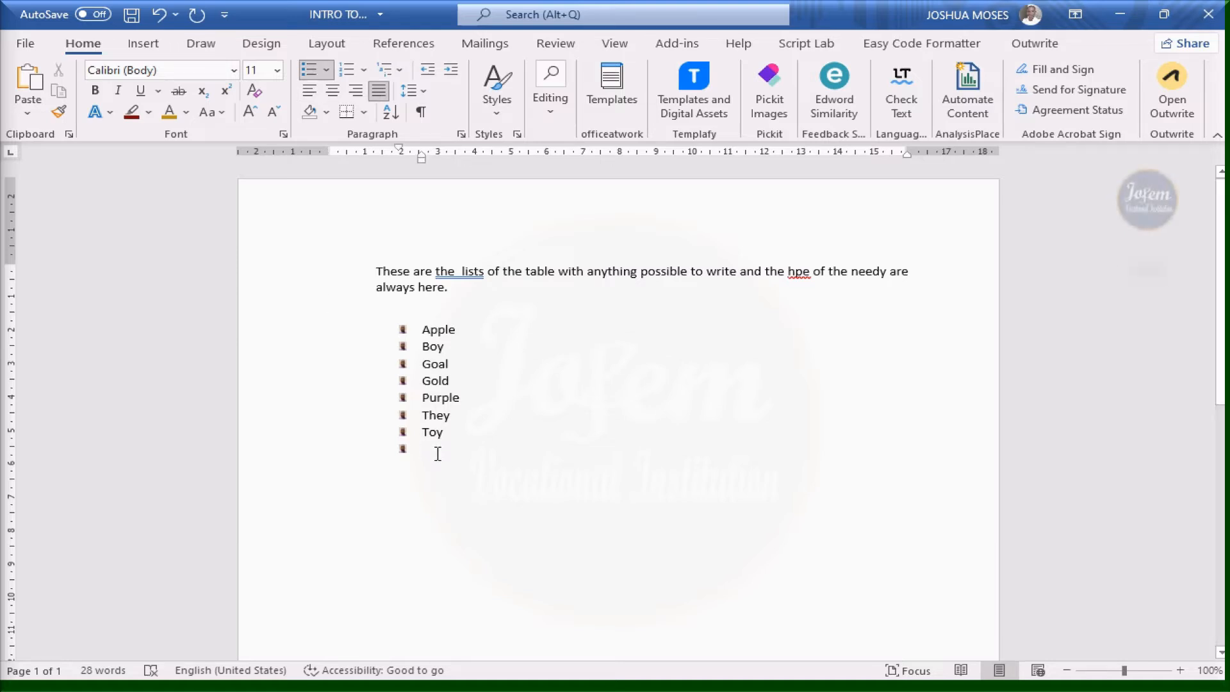
key("BackSpace")
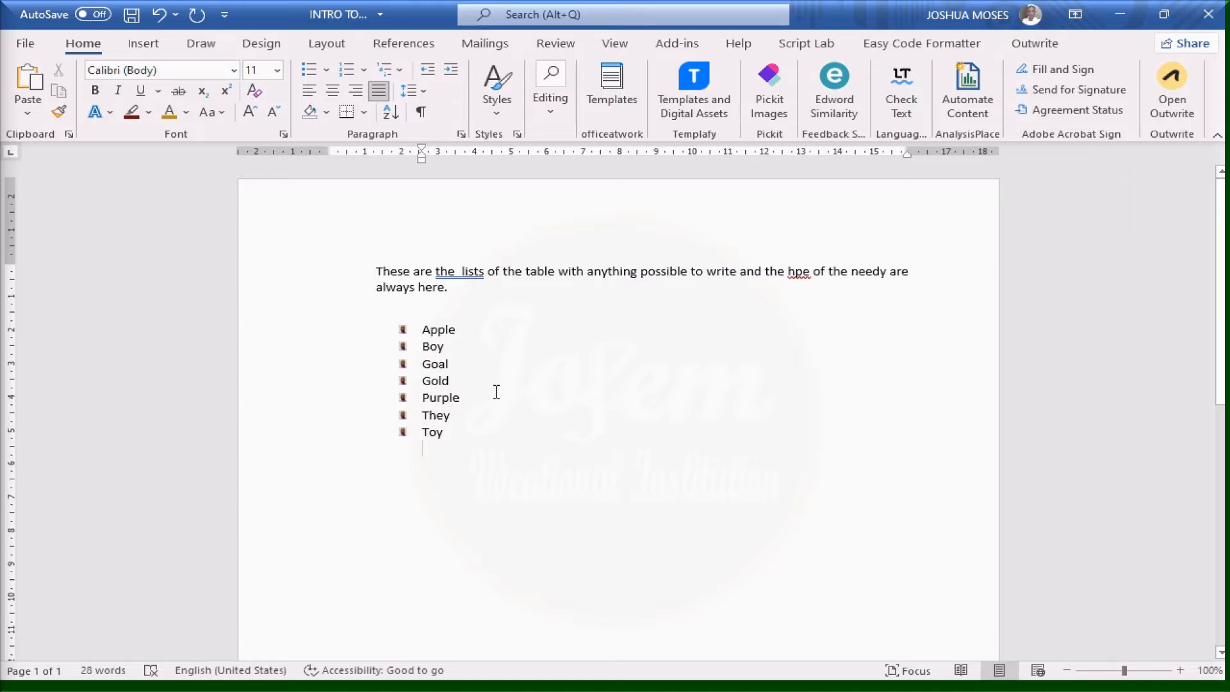
key("BackSpace")
key("BackSpace")
key("BackSpace")
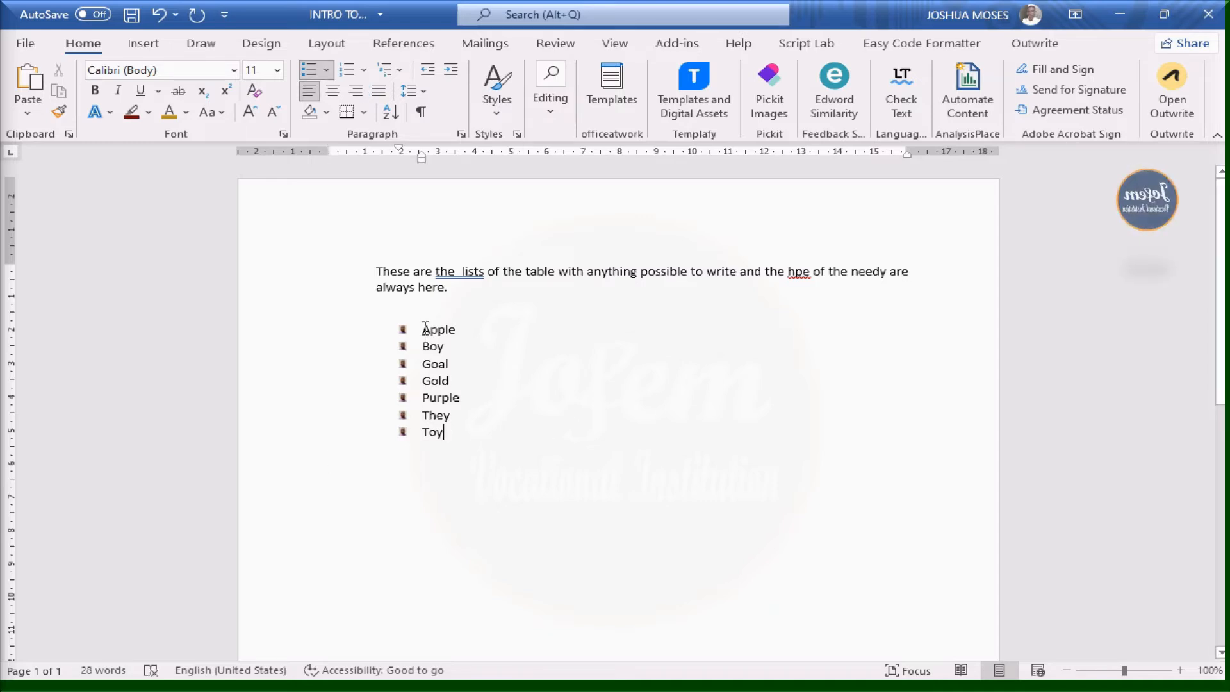
Drag-select the seven bulleted items from Apple down to Toy
left_click_drag(421, 332, 467, 442)
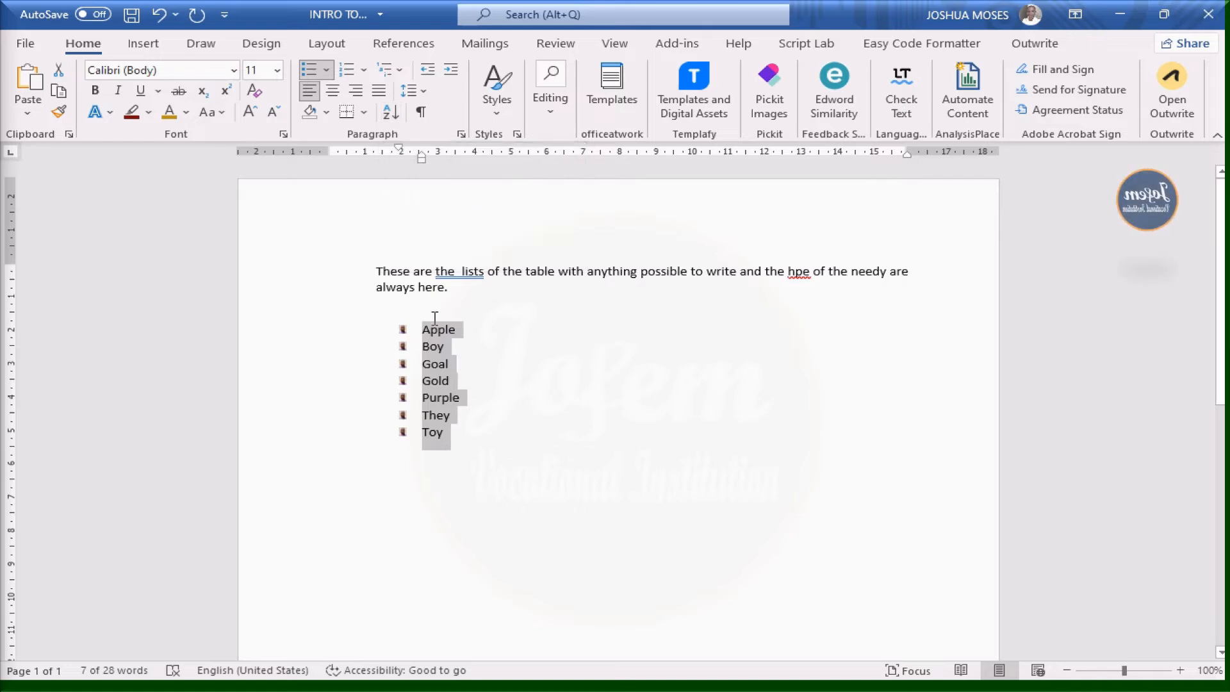
left_click(397, 117)
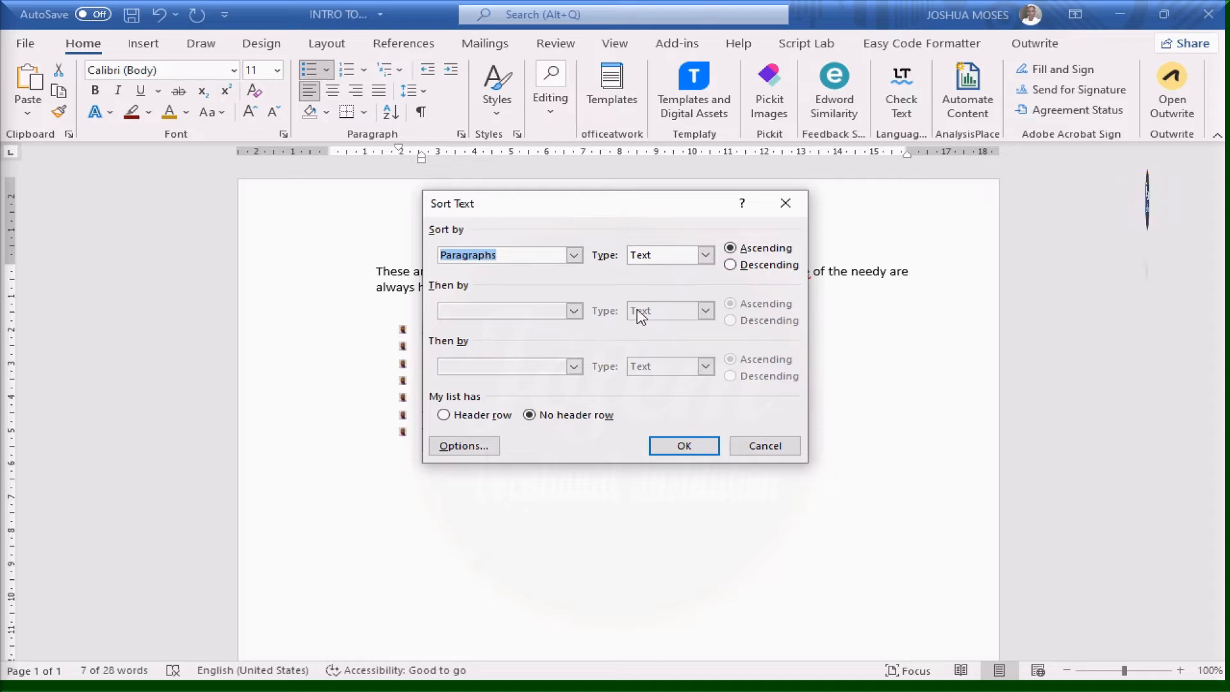
left_click(706, 256)
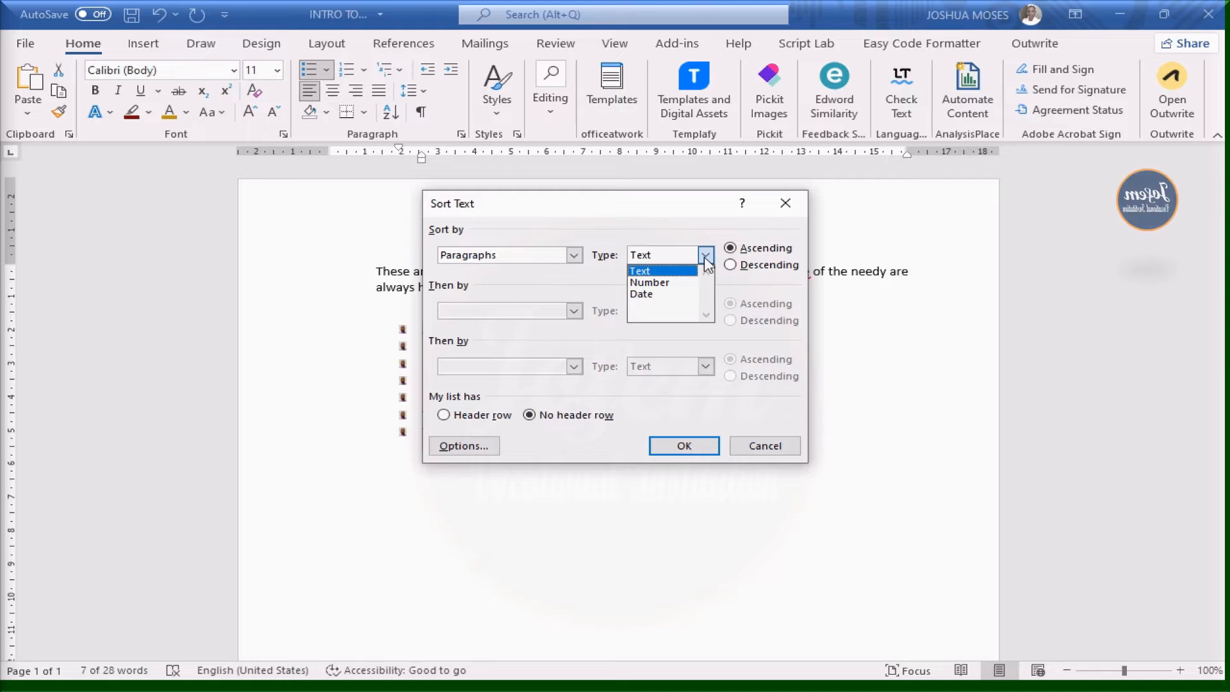
left_click(707, 258)
left_click(575, 256)
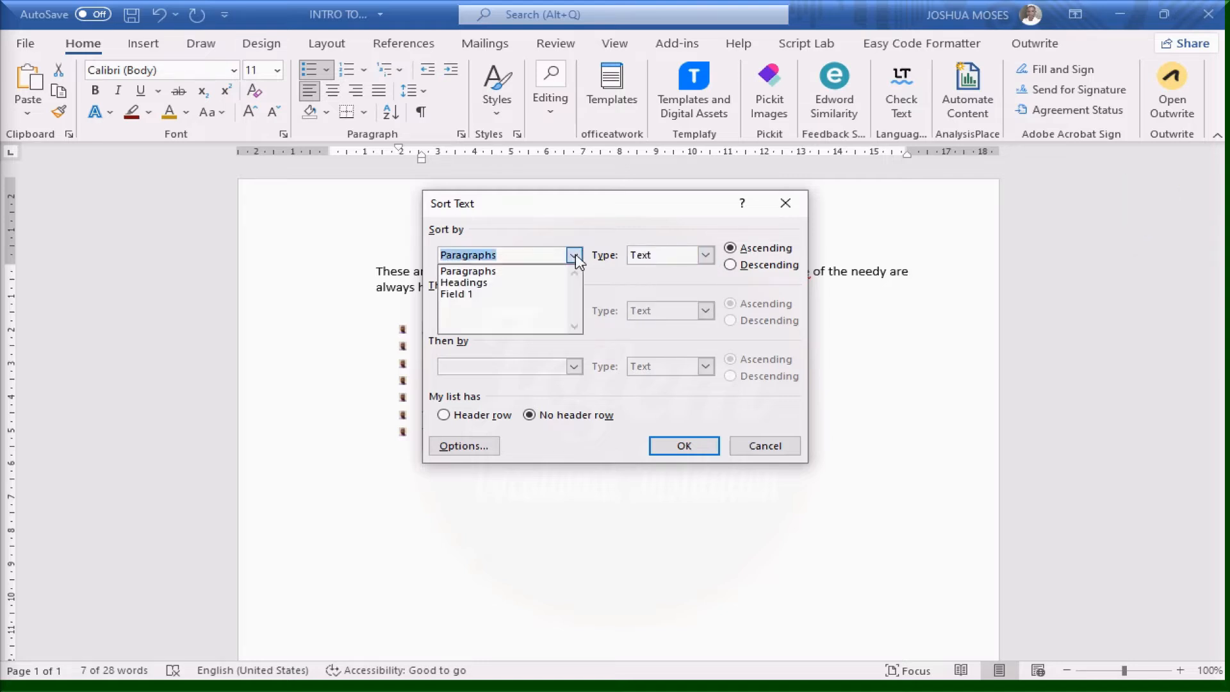
left_click(471, 285)
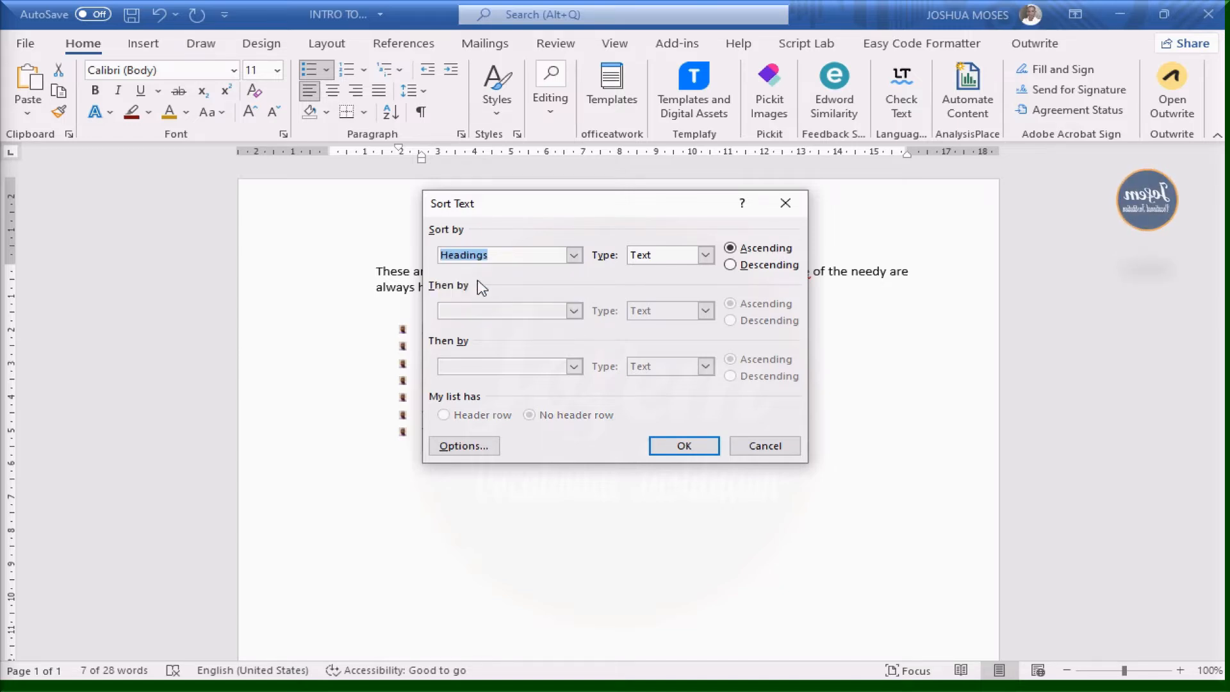
left_click(574, 257)
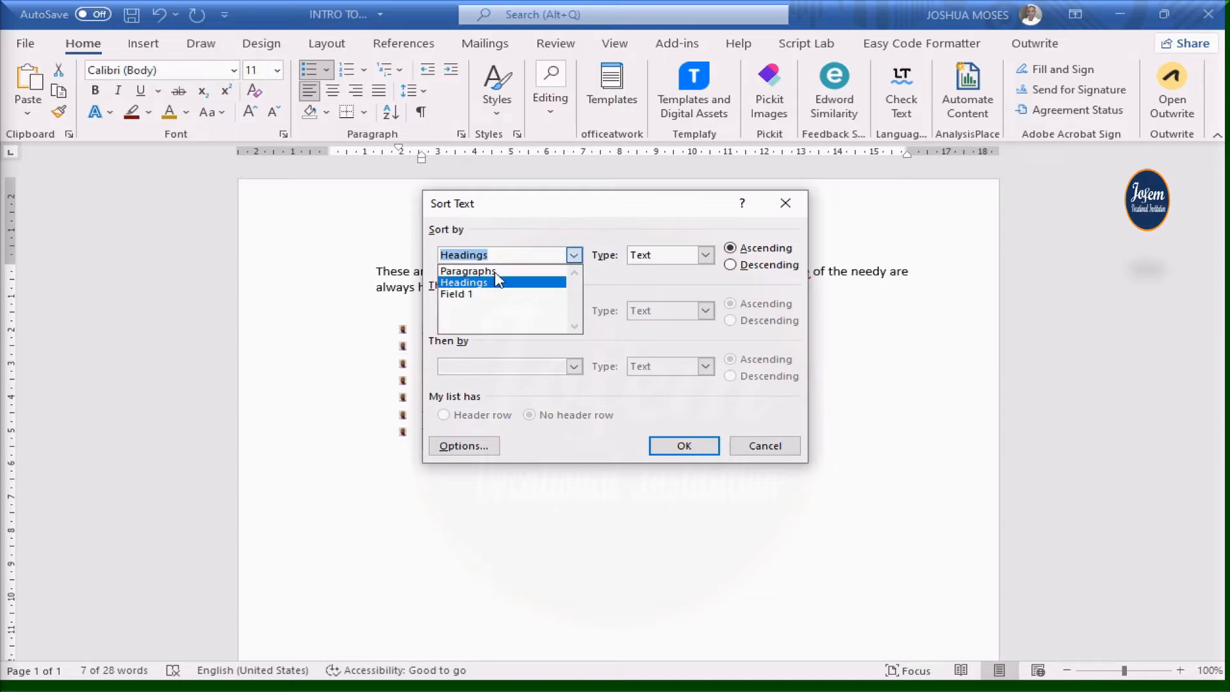
left_click(458, 295)
left_click(574, 255)
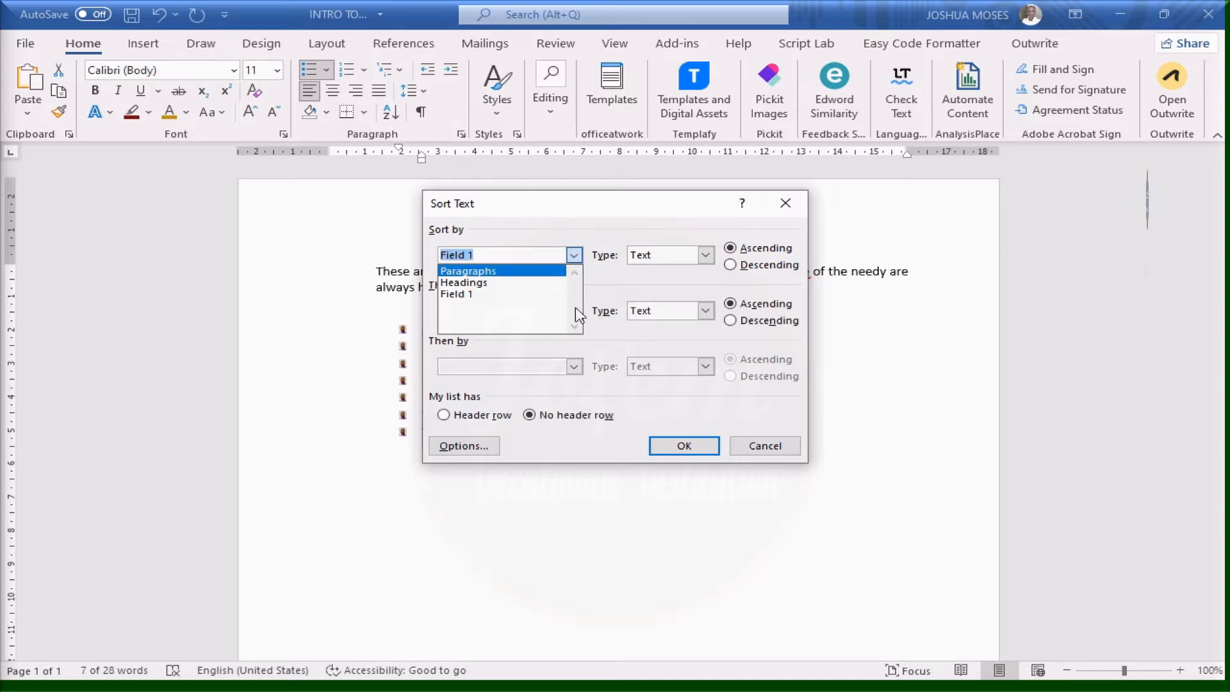
left_click(769, 451)
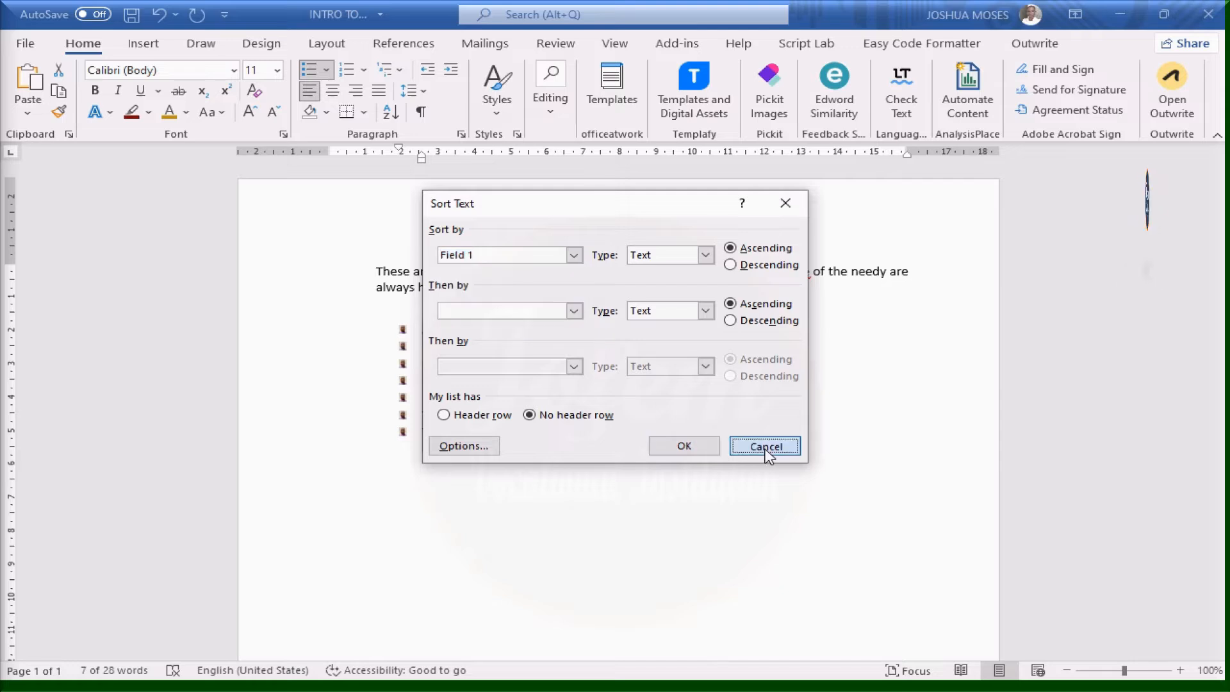
left_click(767, 453)
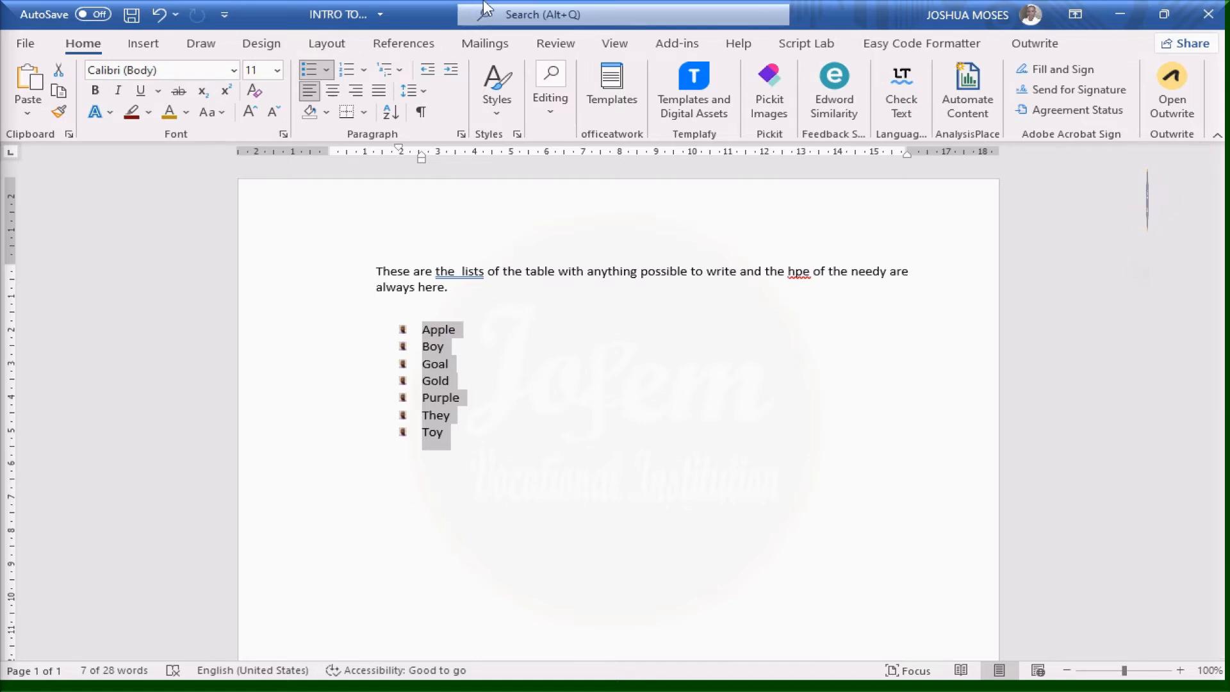
With formatting marks shown, add two empty paragraphs below the list, then turn the marks off
mouse_move(488, 8)
left_click(484, 36)
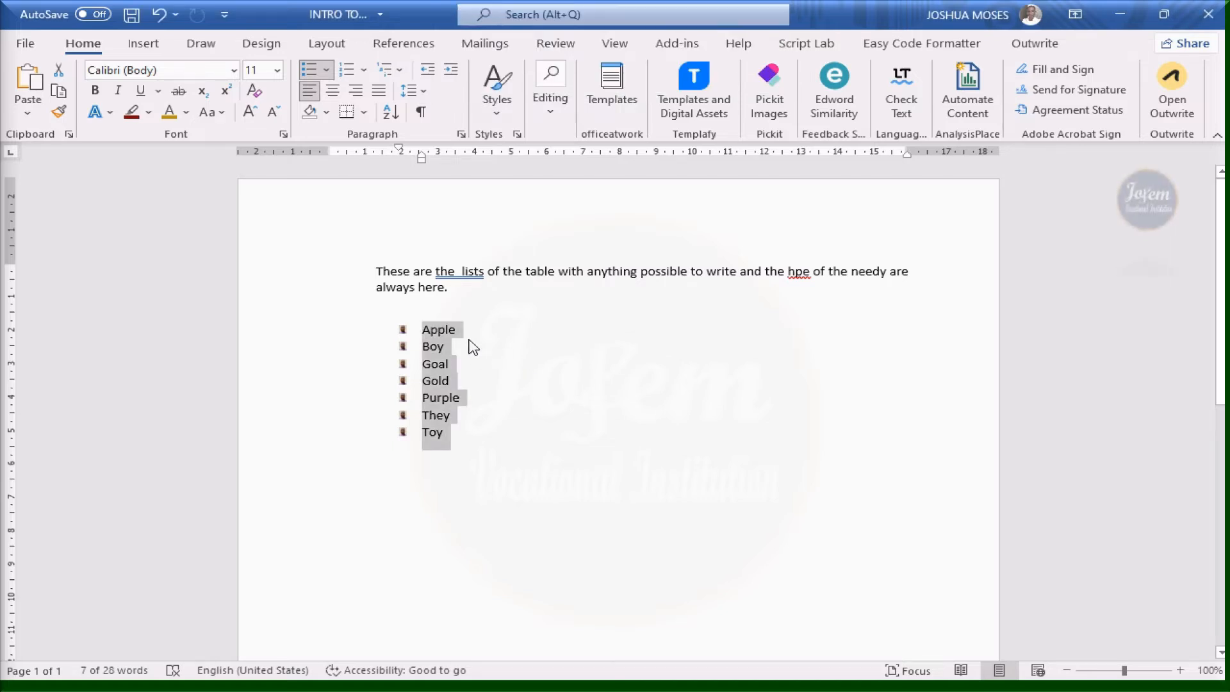
left_click(421, 113)
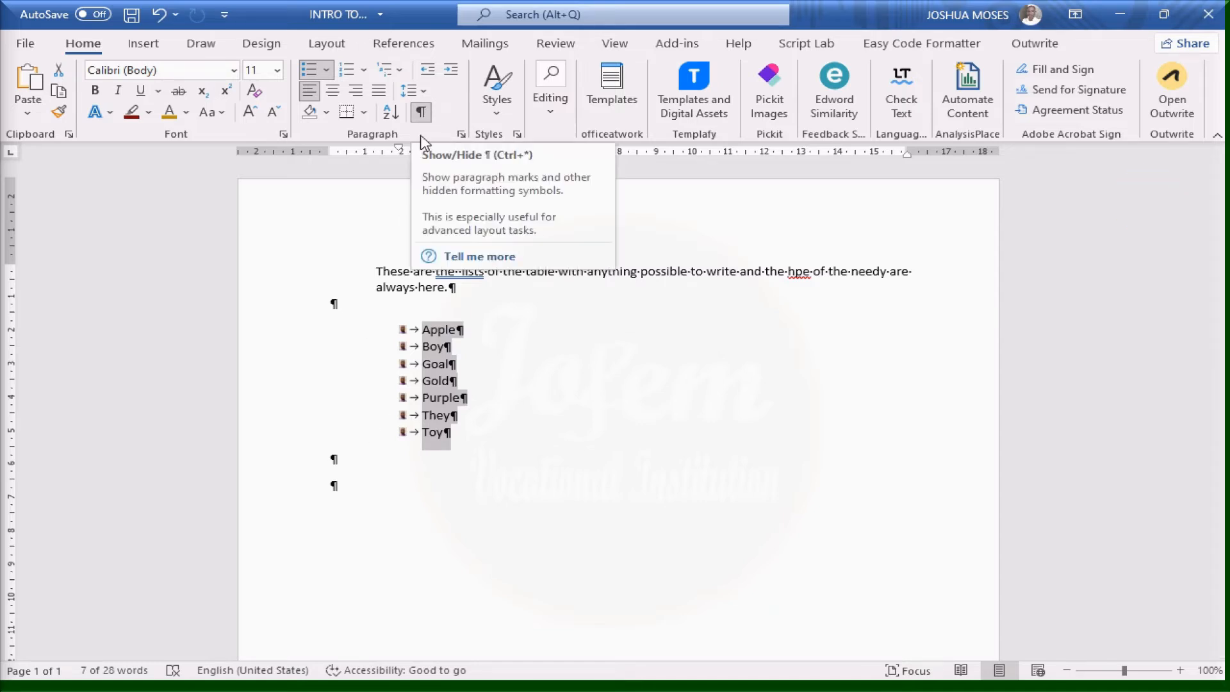
left_click(358, 488)
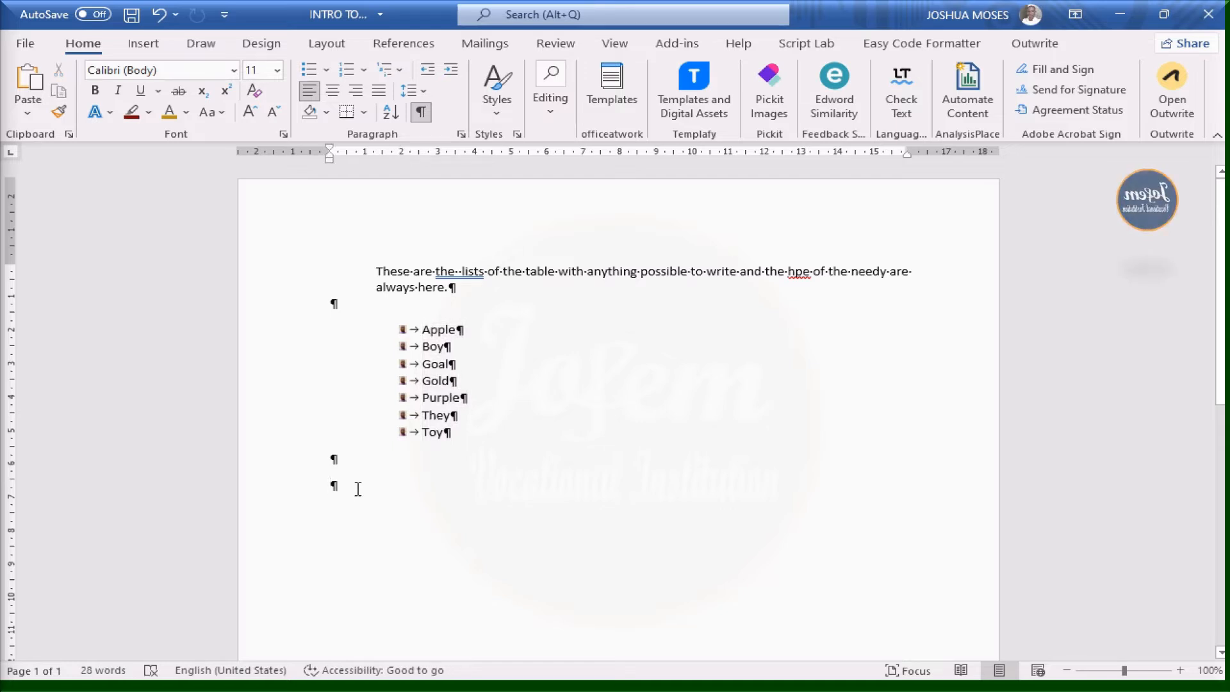
key("Return")
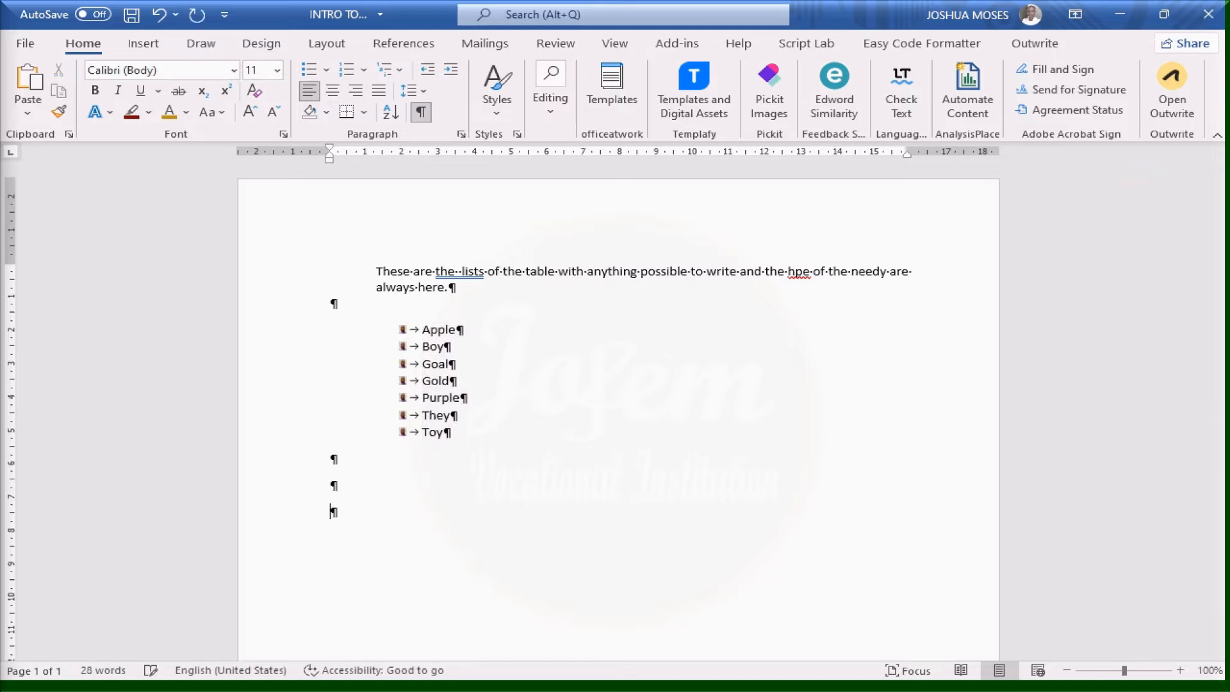
key("Return")
key("Return")
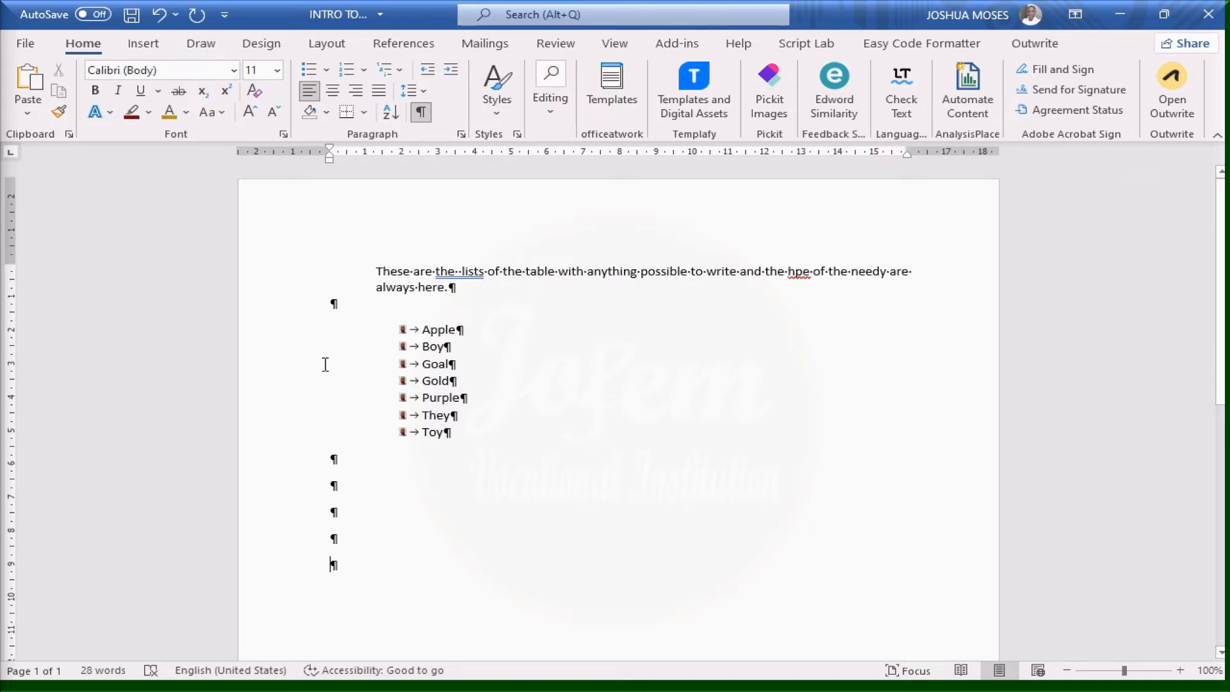
left_click(468, 328)
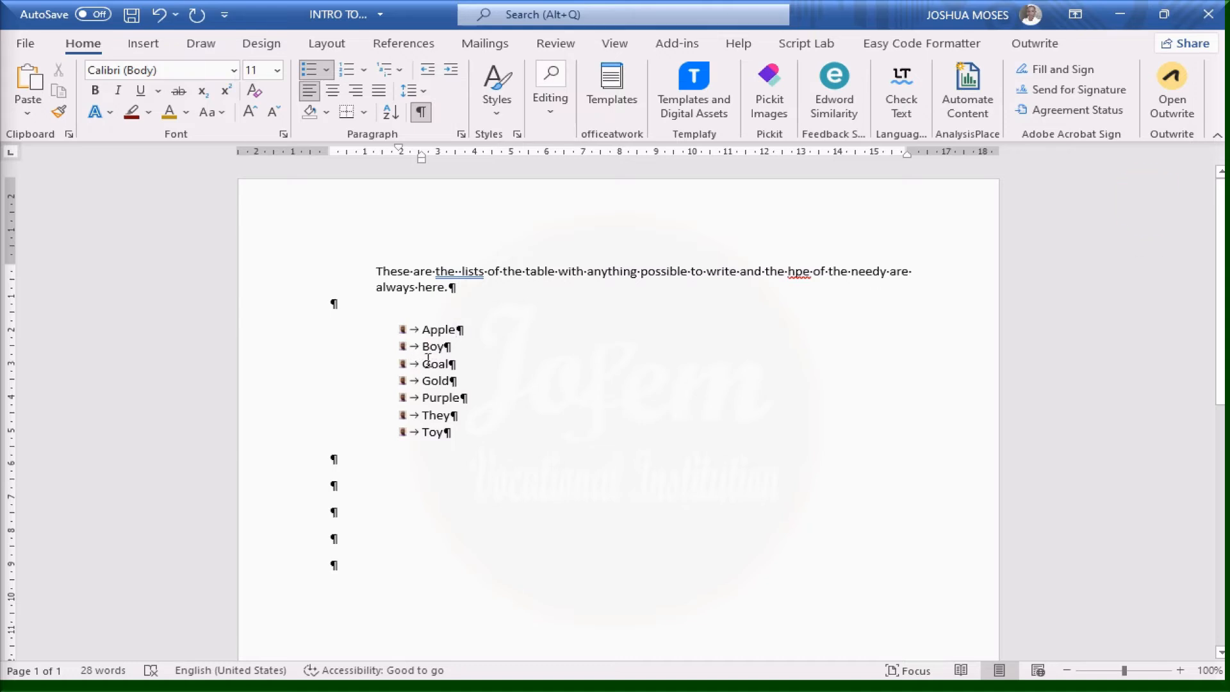
left_click(421, 113)
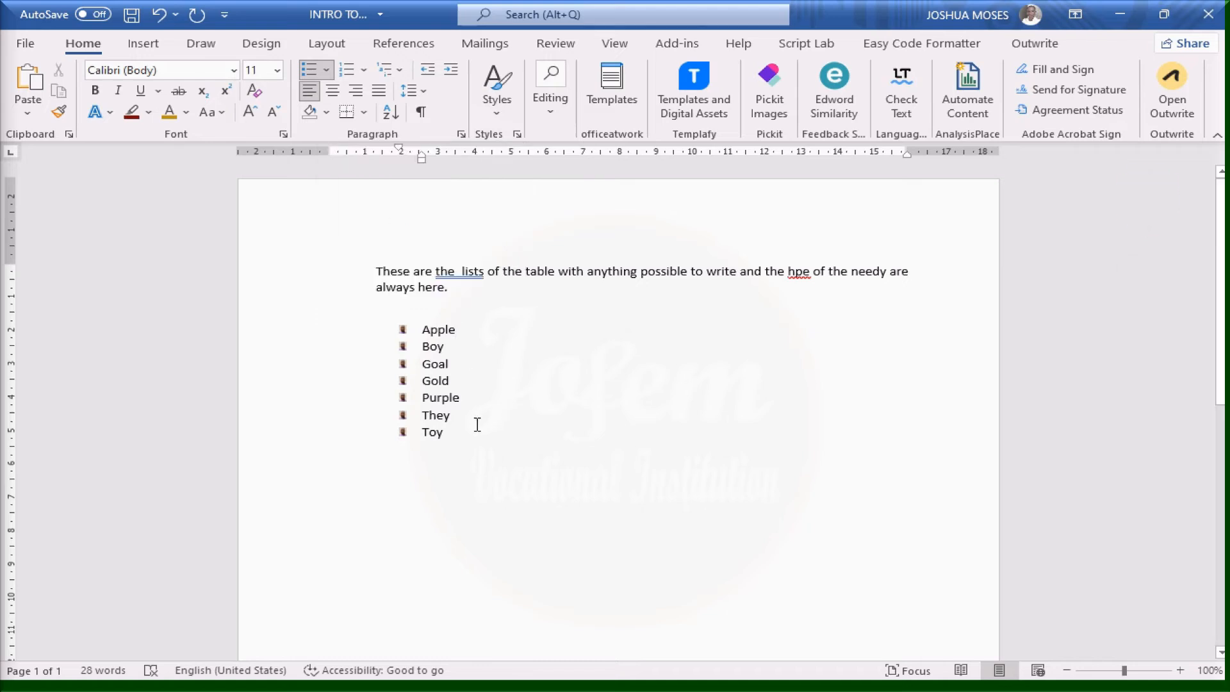
Try a box border on the Toy line, then set No Border on the empty paragraph below
left_click(366, 113)
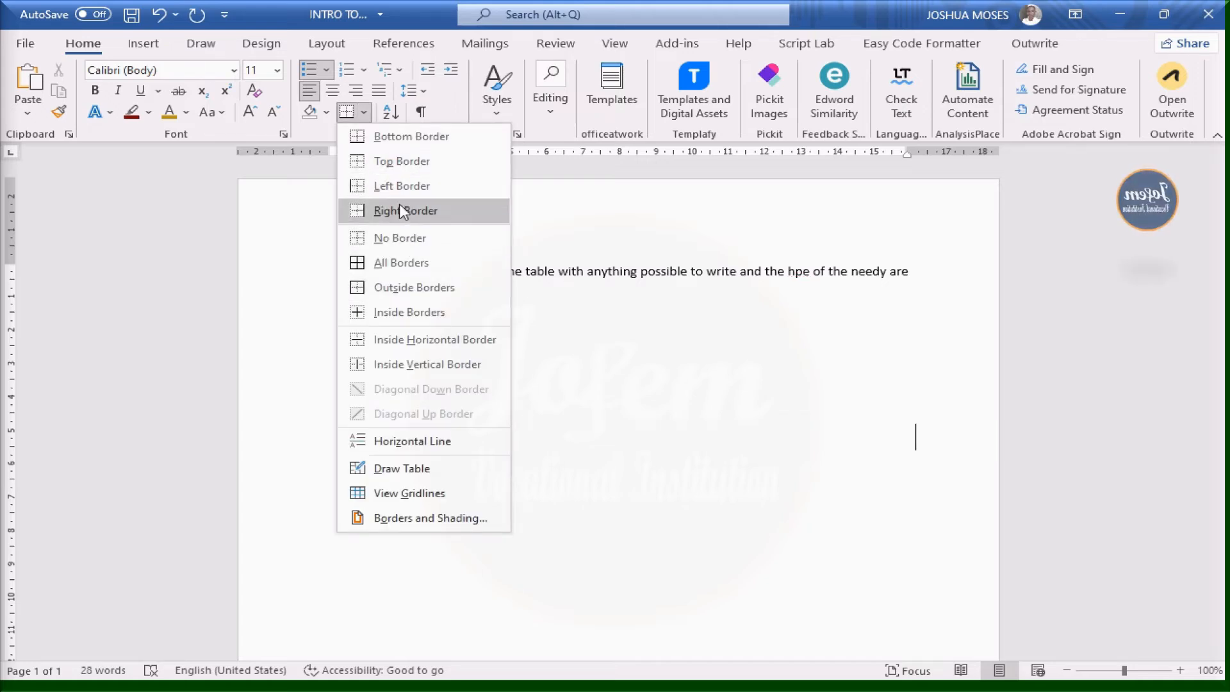
left_click(403, 268)
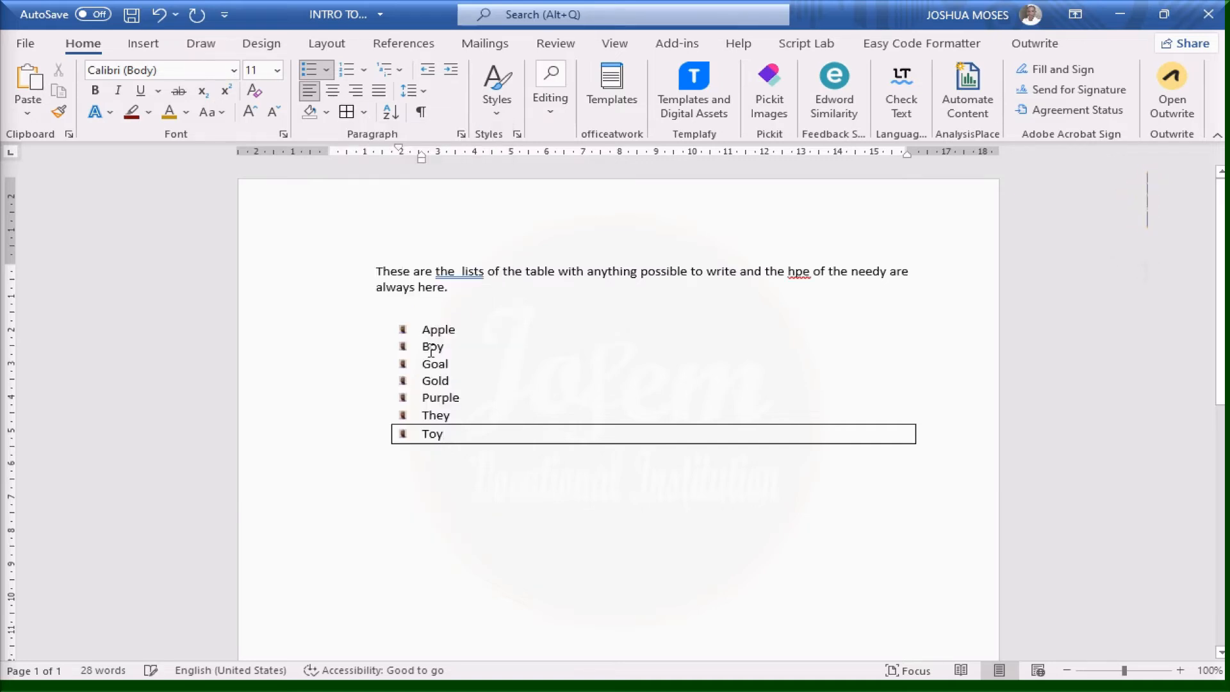
left_click(441, 482)
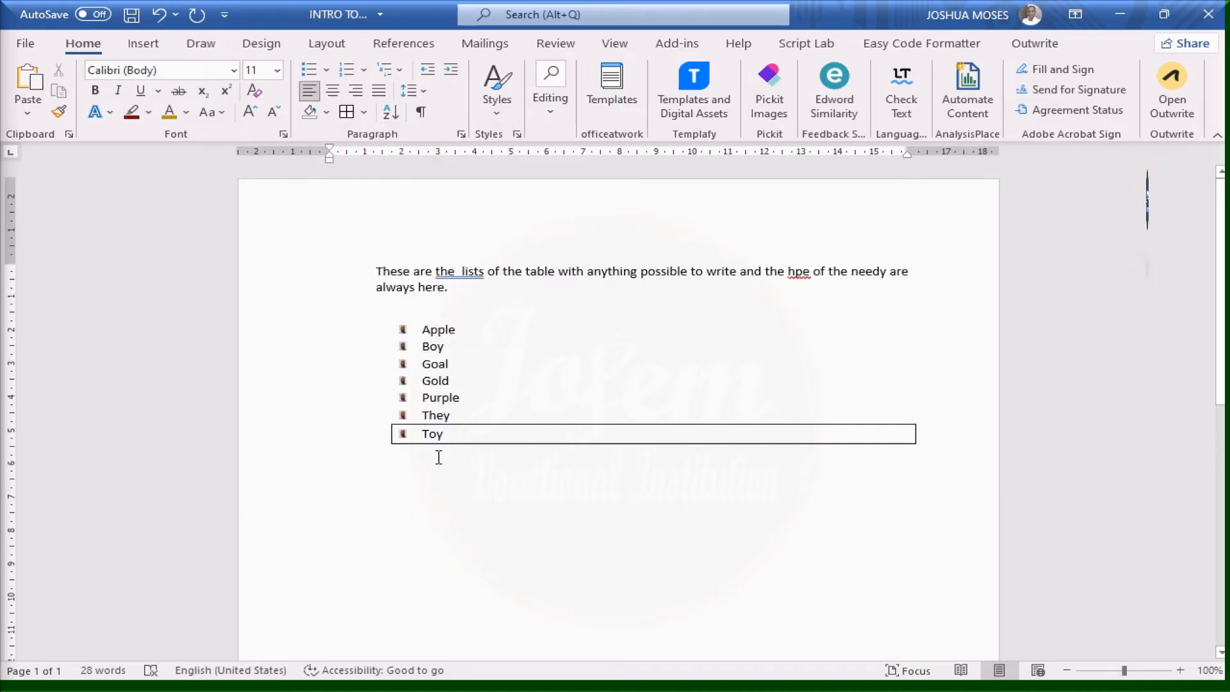
left_click(364, 113)
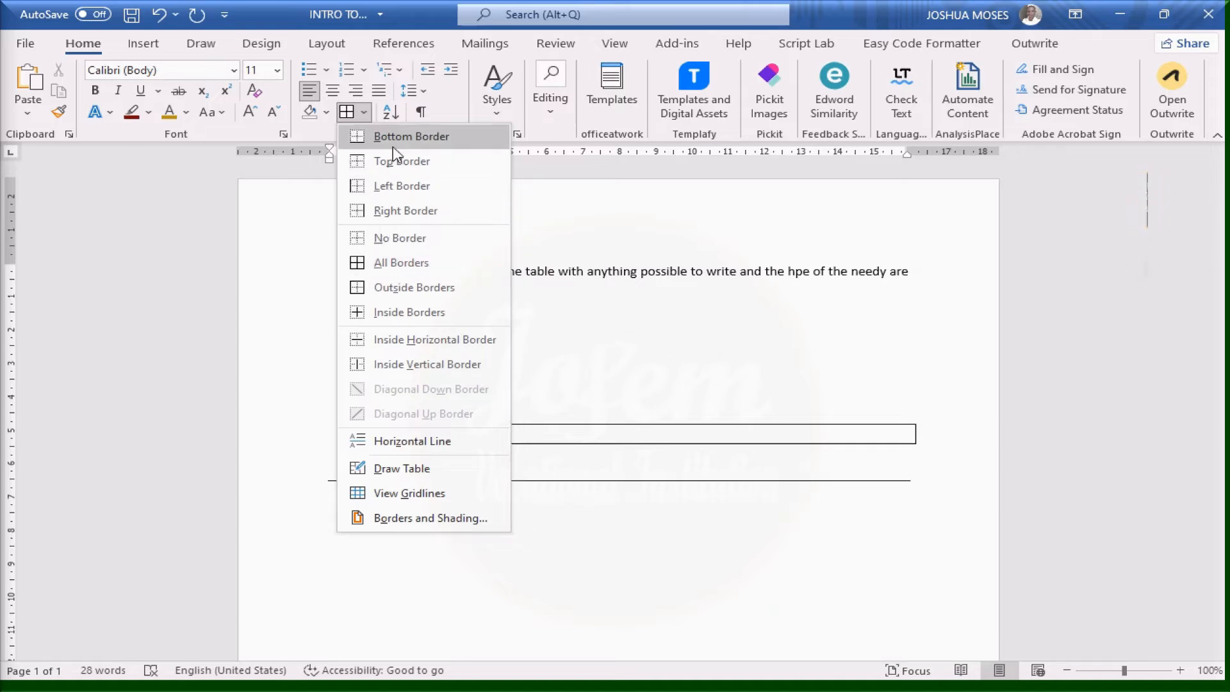
left_click(364, 113)
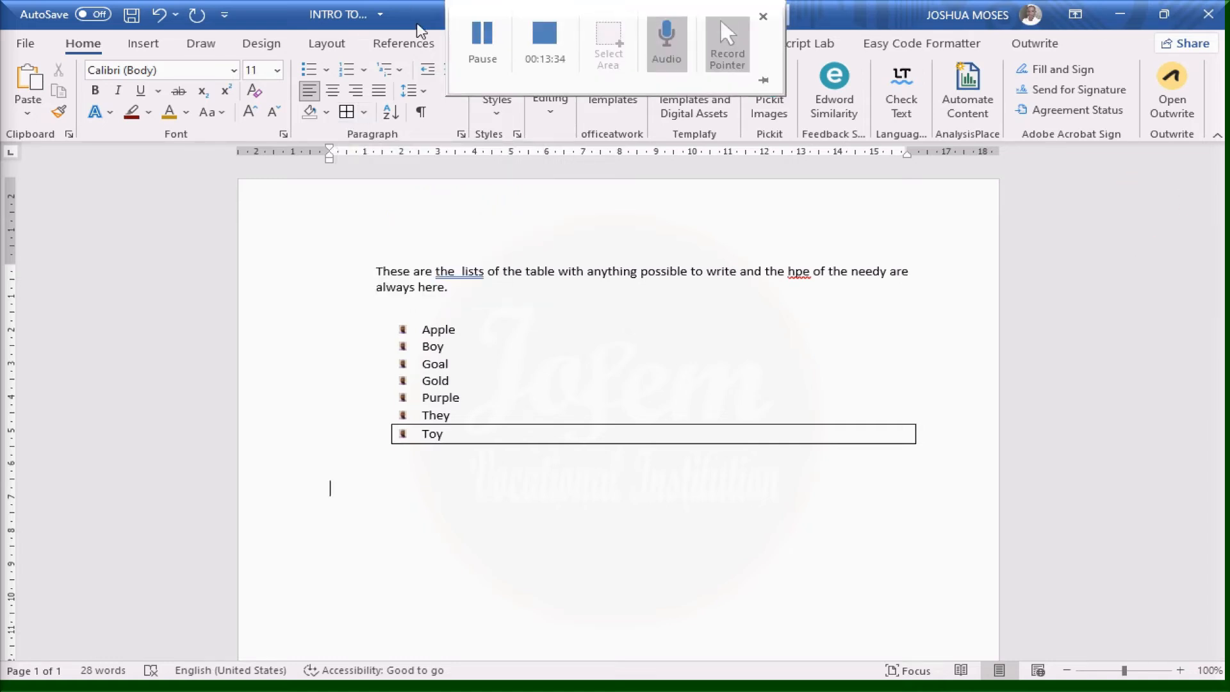
left_click(364, 114)
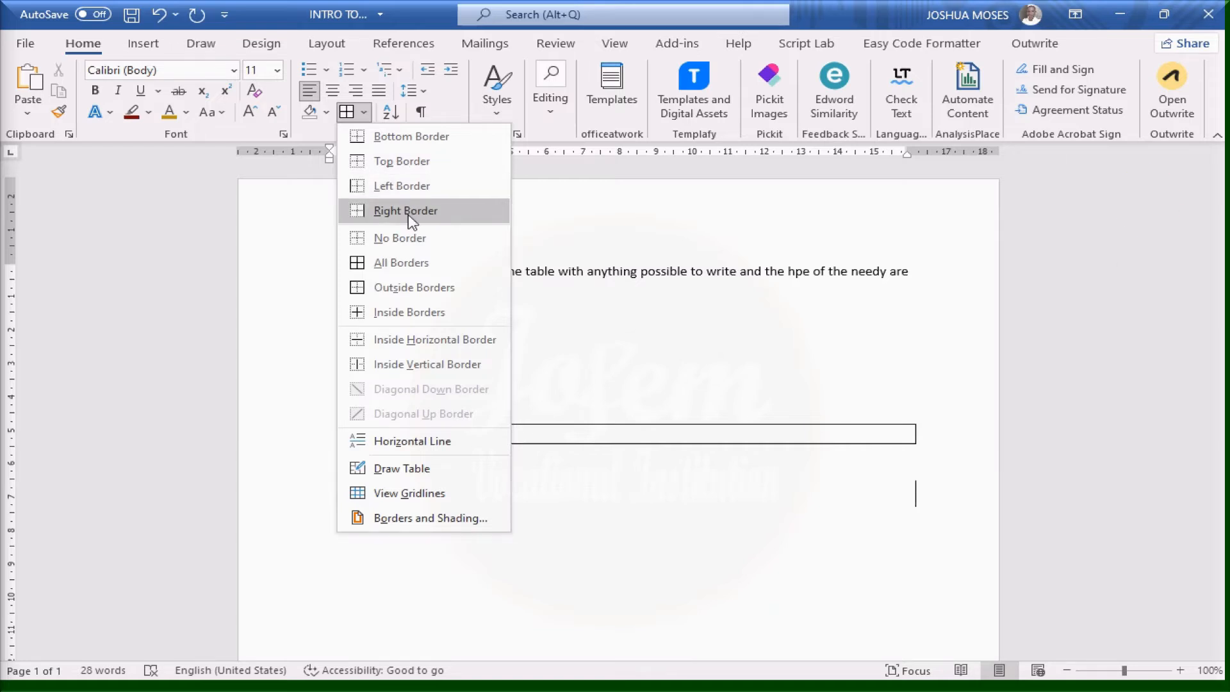
left_click(382, 239)
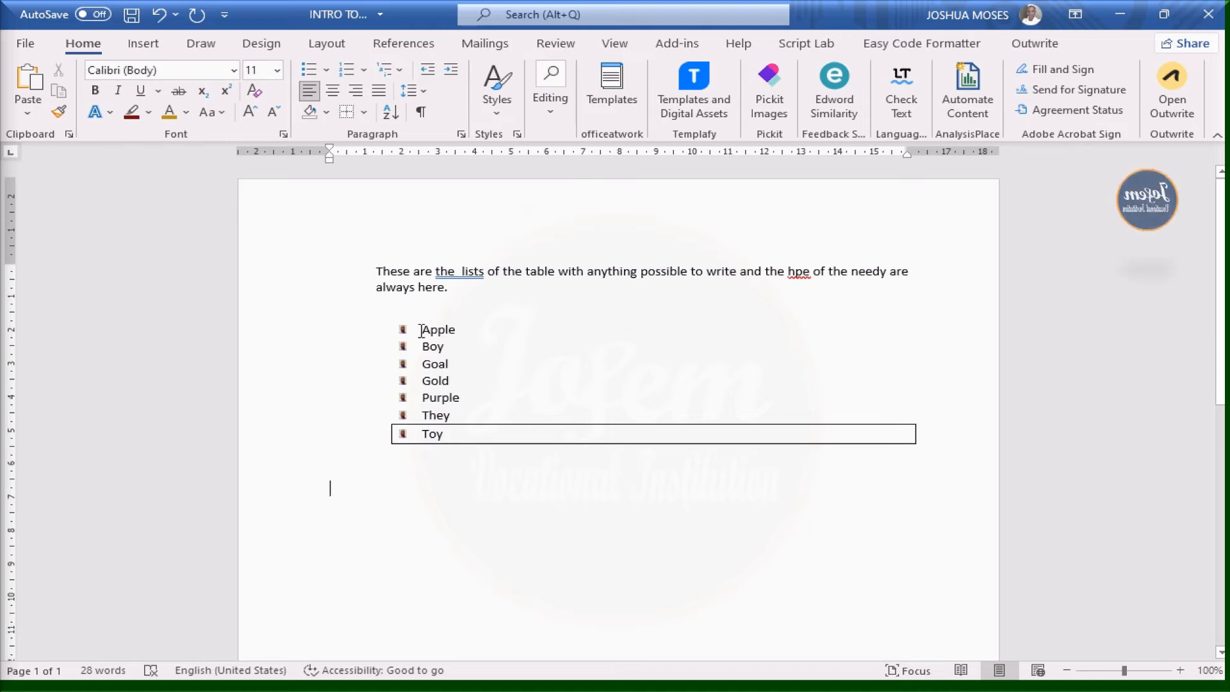
Add a left border to the Apple item and a right border to the Boy item
left_click_drag(415, 329, 556, 324)
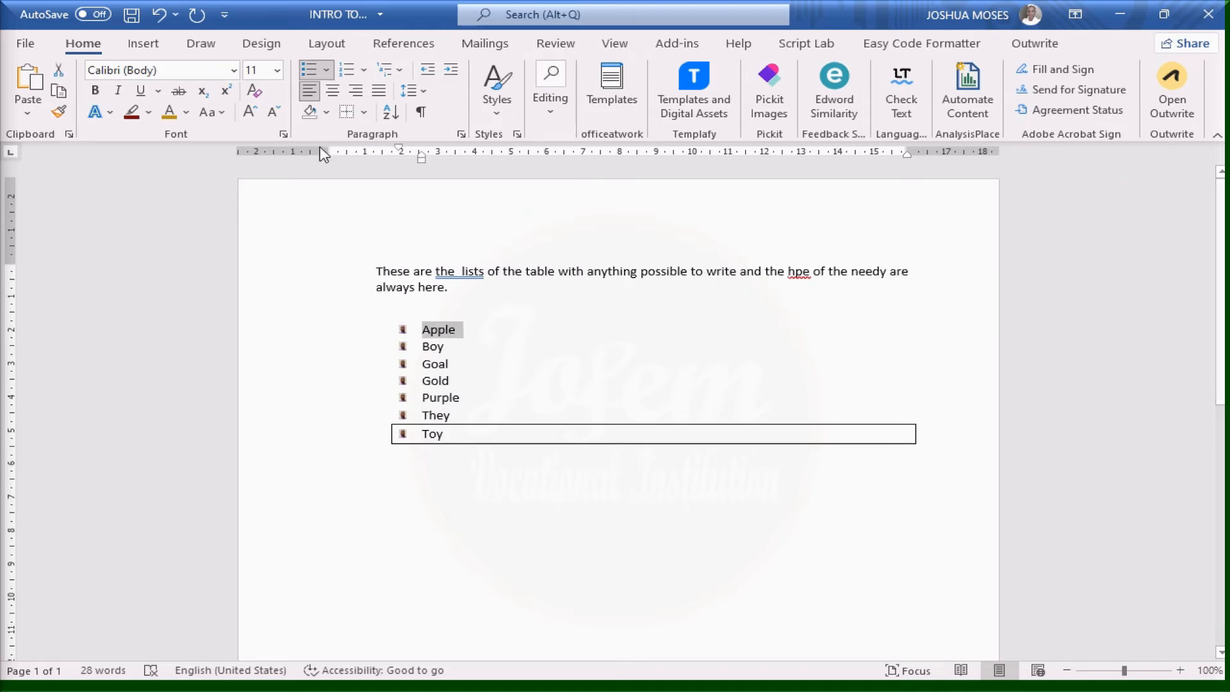
left_click(364, 115)
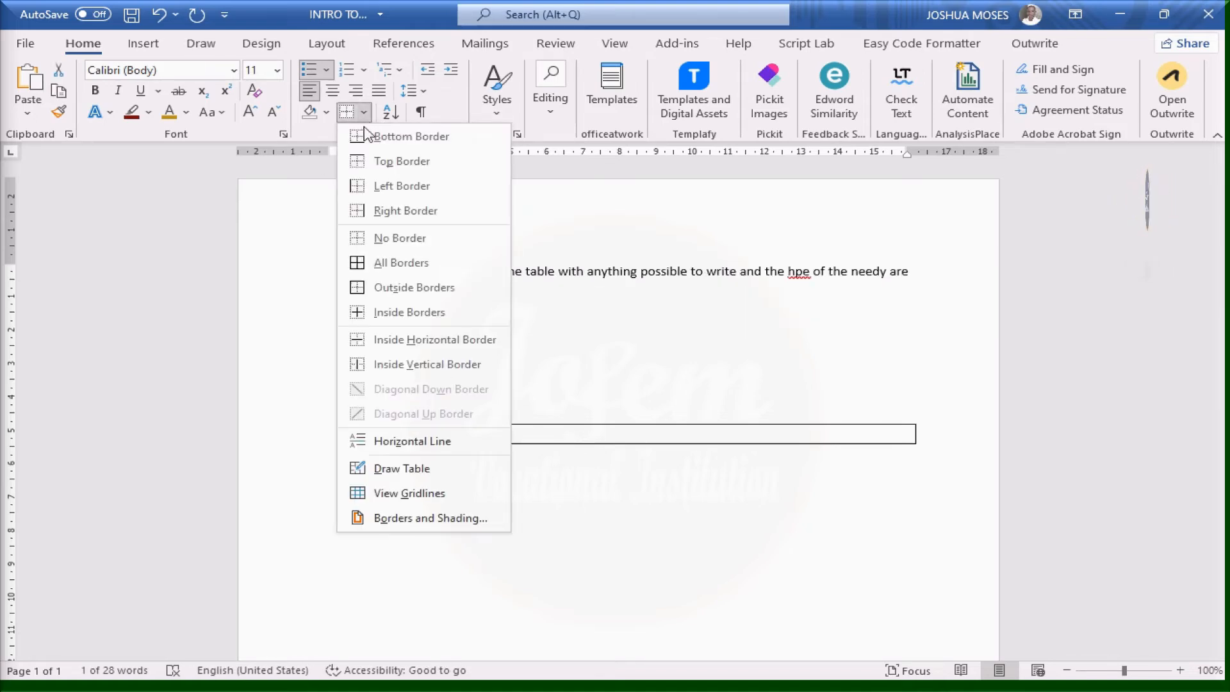
left_click(376, 187)
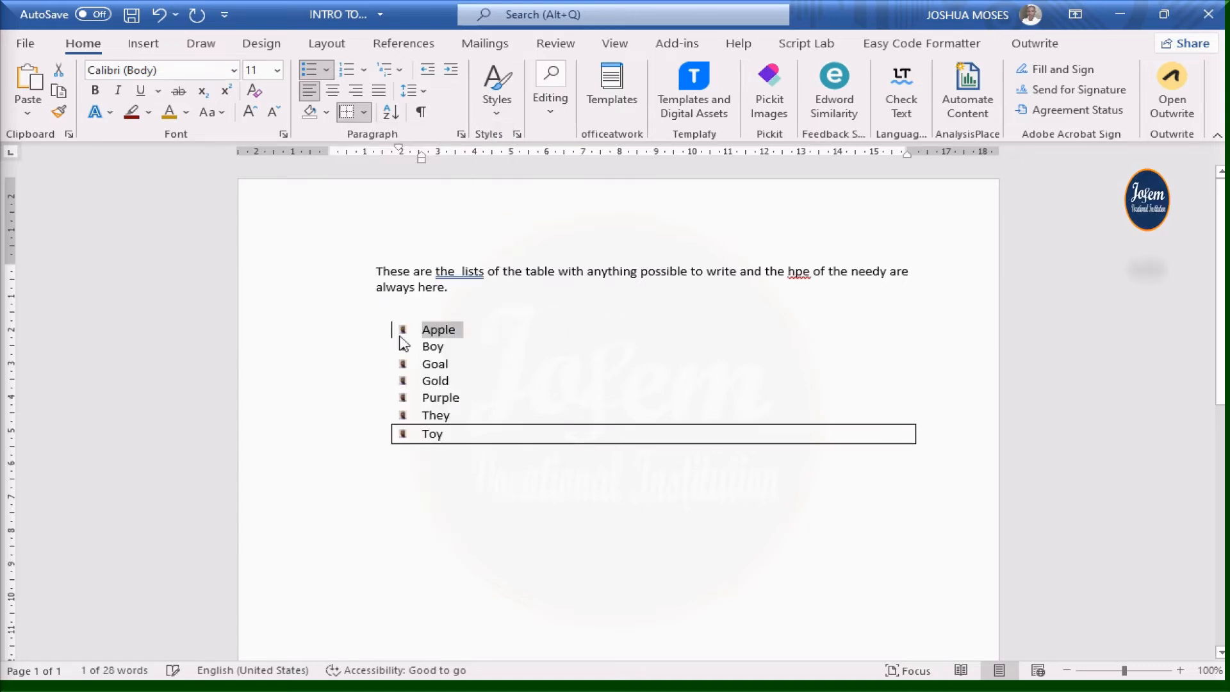
left_click(544, 371)
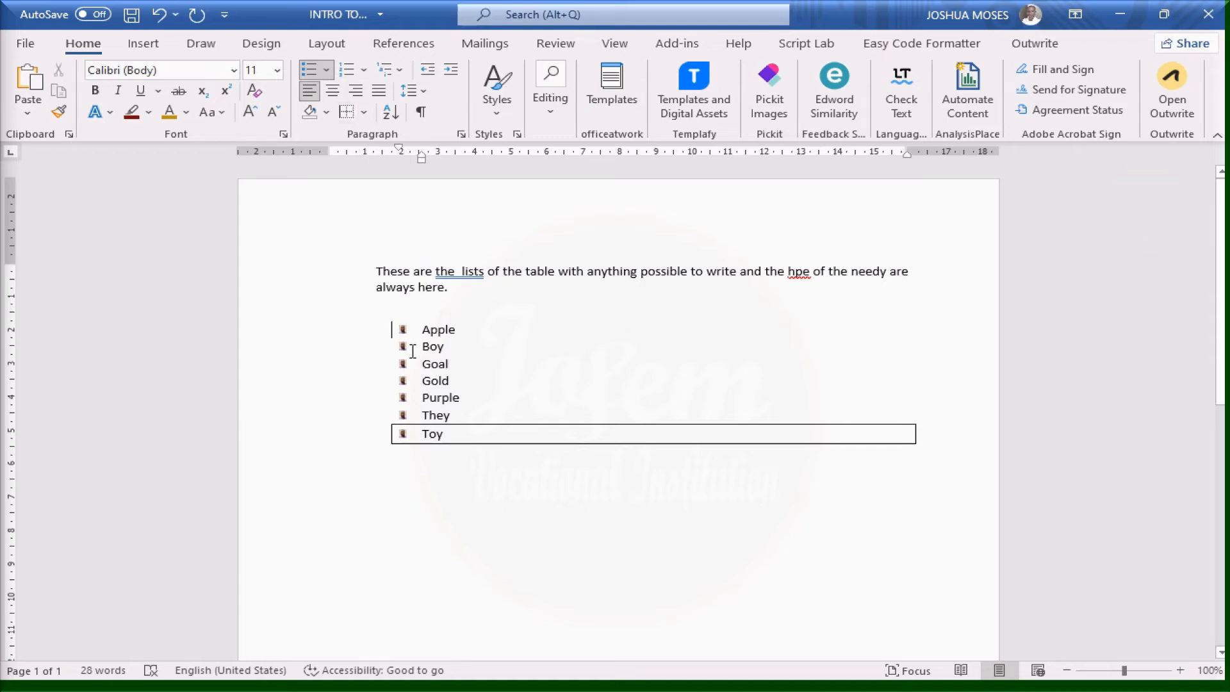
left_click_drag(412, 351, 467, 319)
left_click_drag(414, 348, 459, 346)
left_click(364, 114)
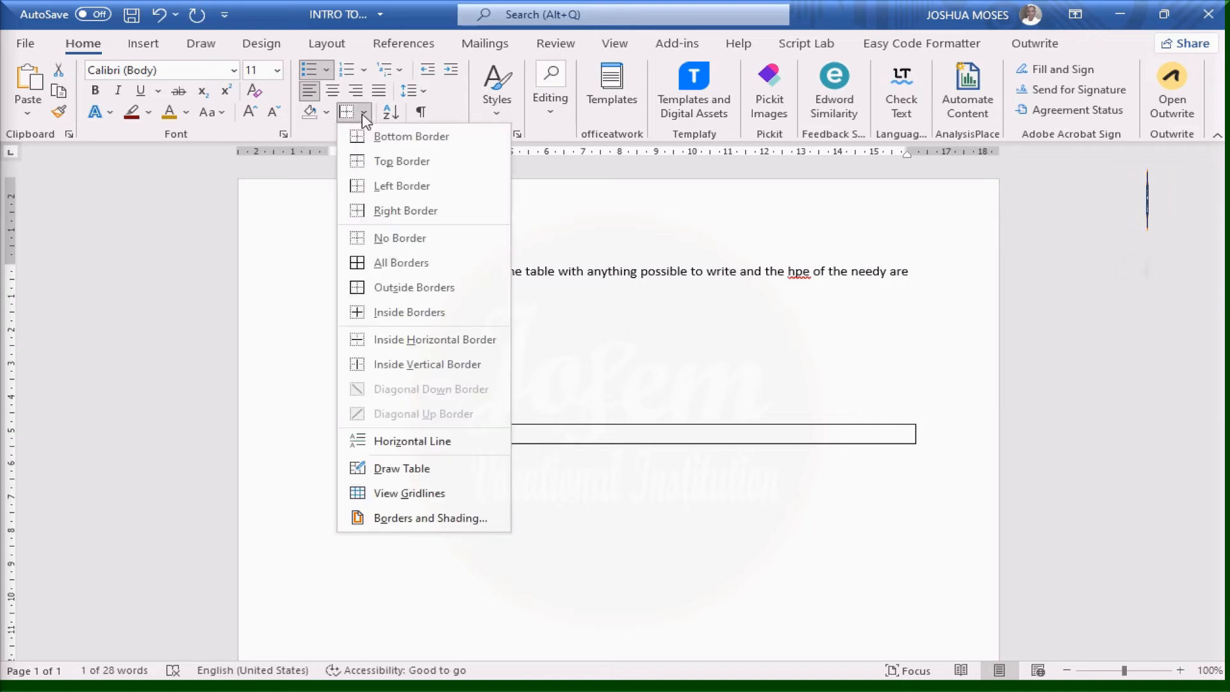
left_click(389, 210)
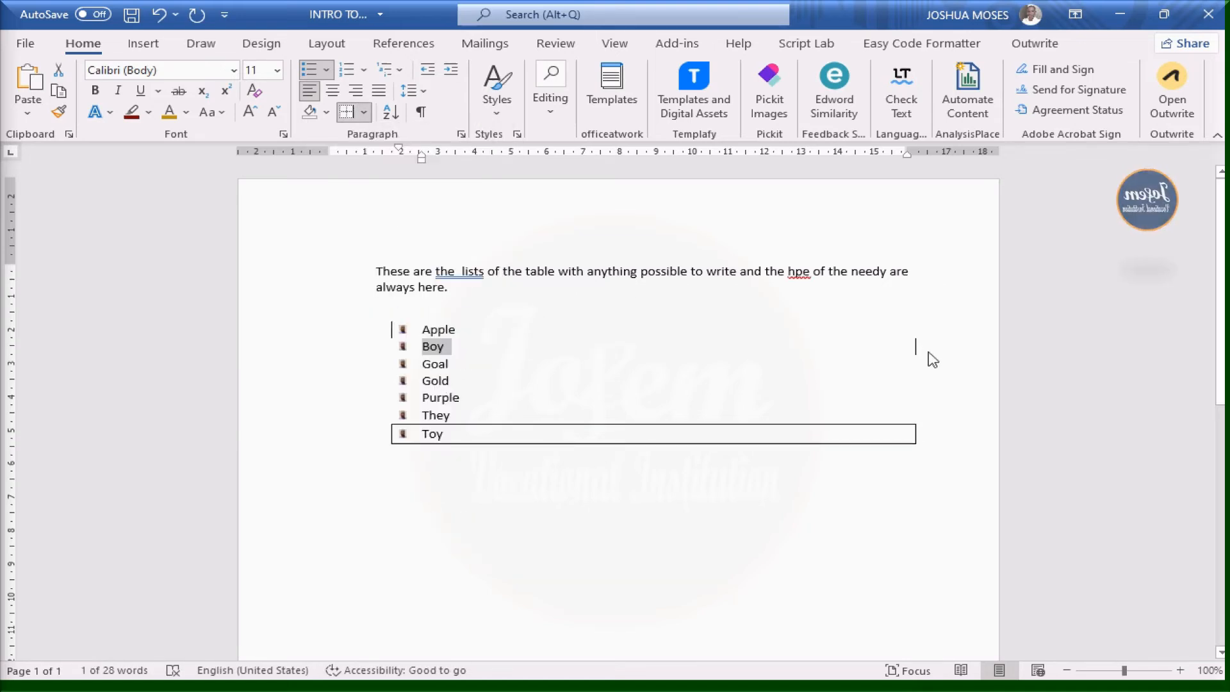
left_click(363, 112)
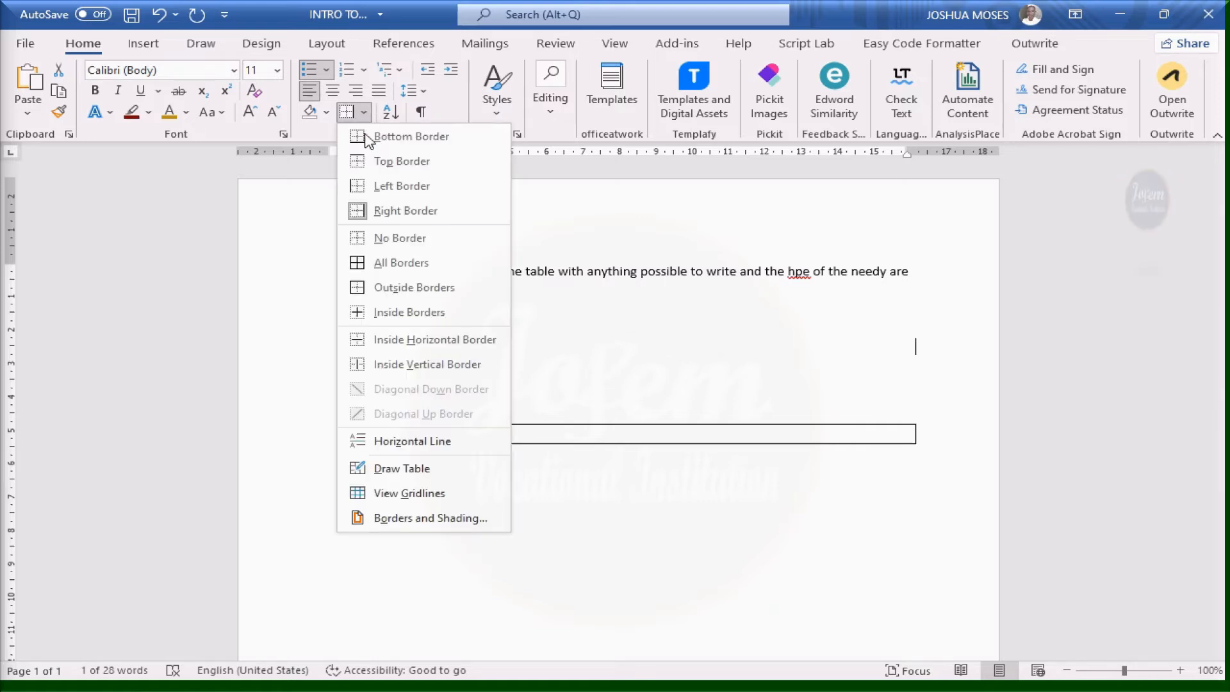
left_click(577, 387)
Add a top border above Goal, then undo all the border changes with Ctrl+Z
double_click(439, 364)
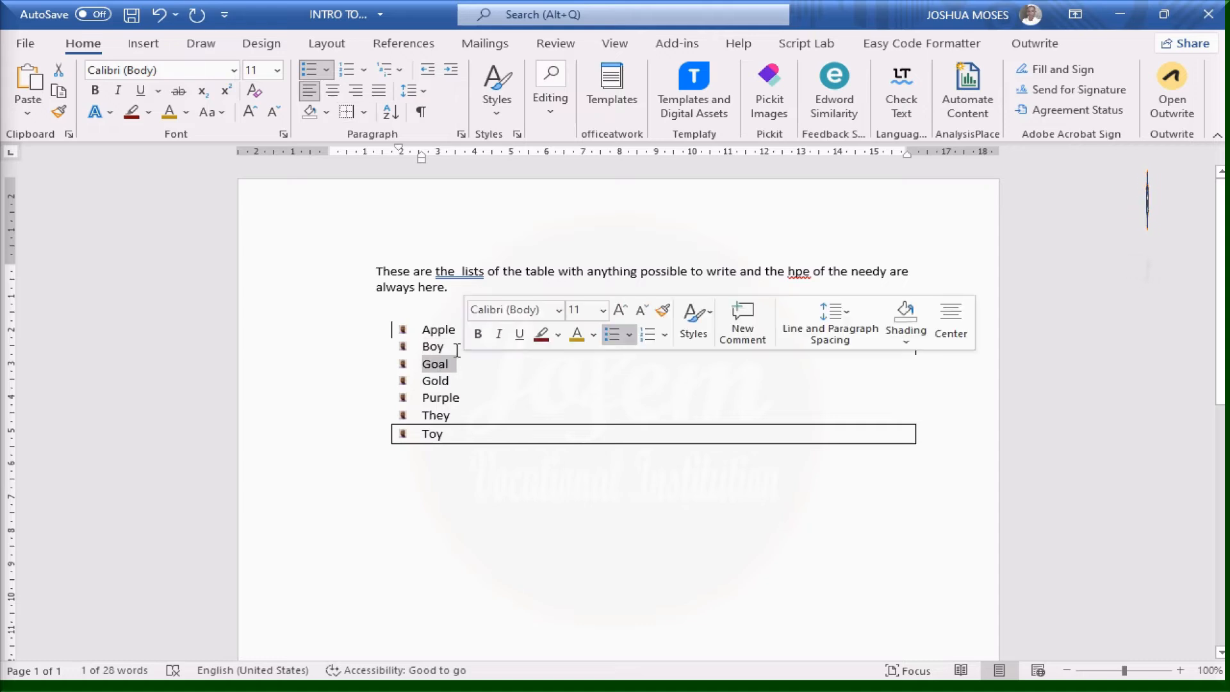
left_click(364, 114)
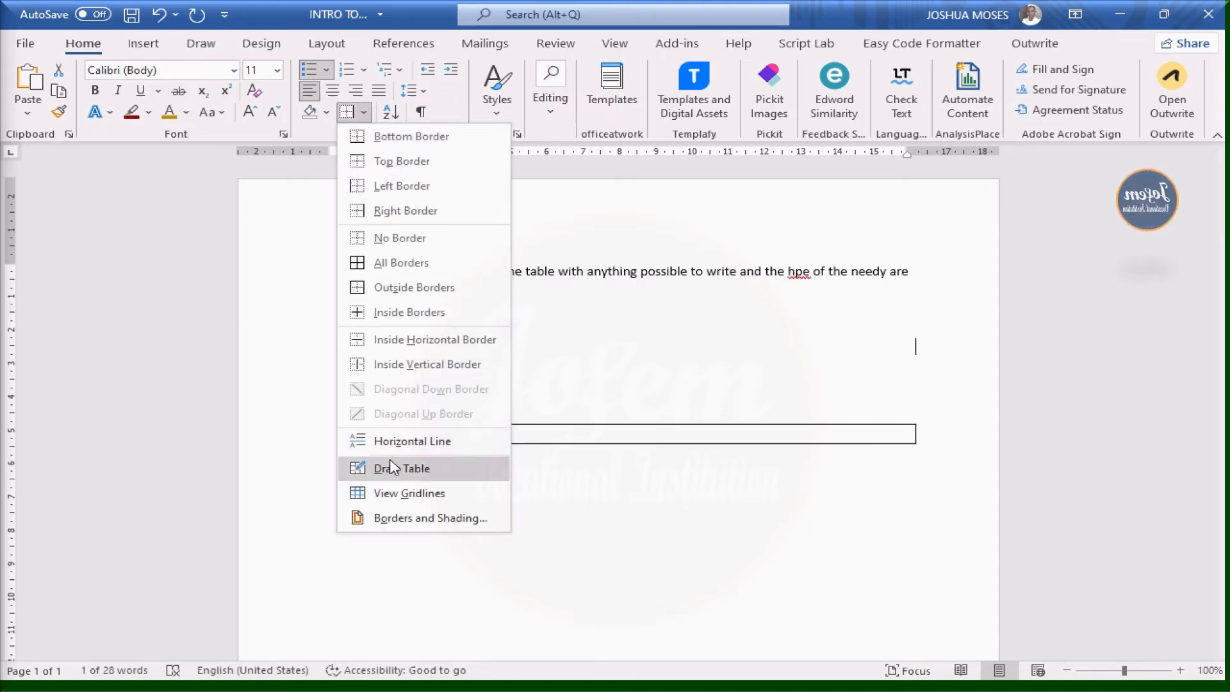
left_click(395, 168)
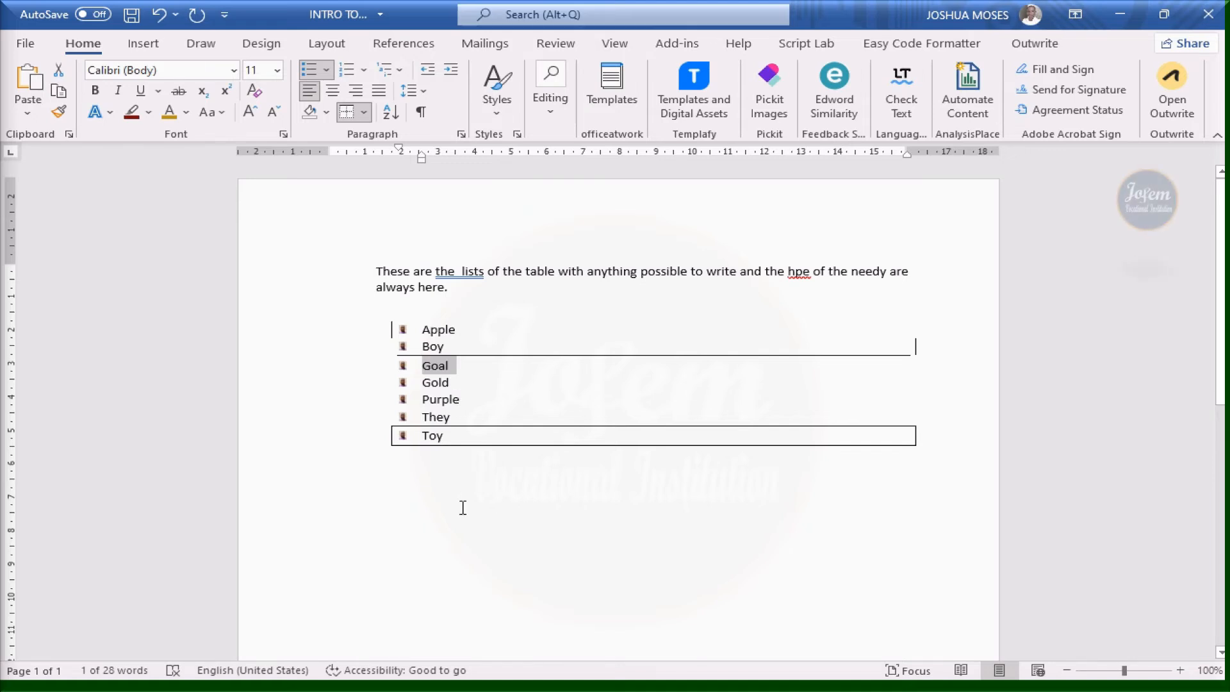
key("ctrl+z")
key("ctrl+z")
key("ctrl+z")
key("ctrl+z")
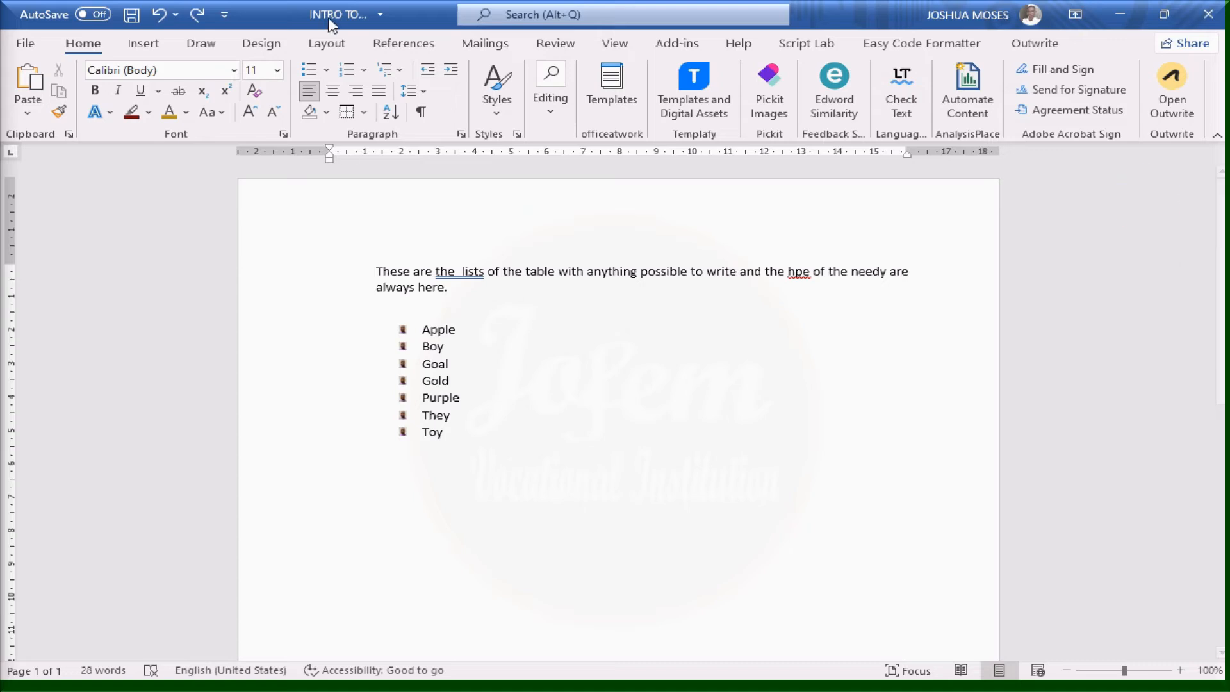
left_click(326, 112)
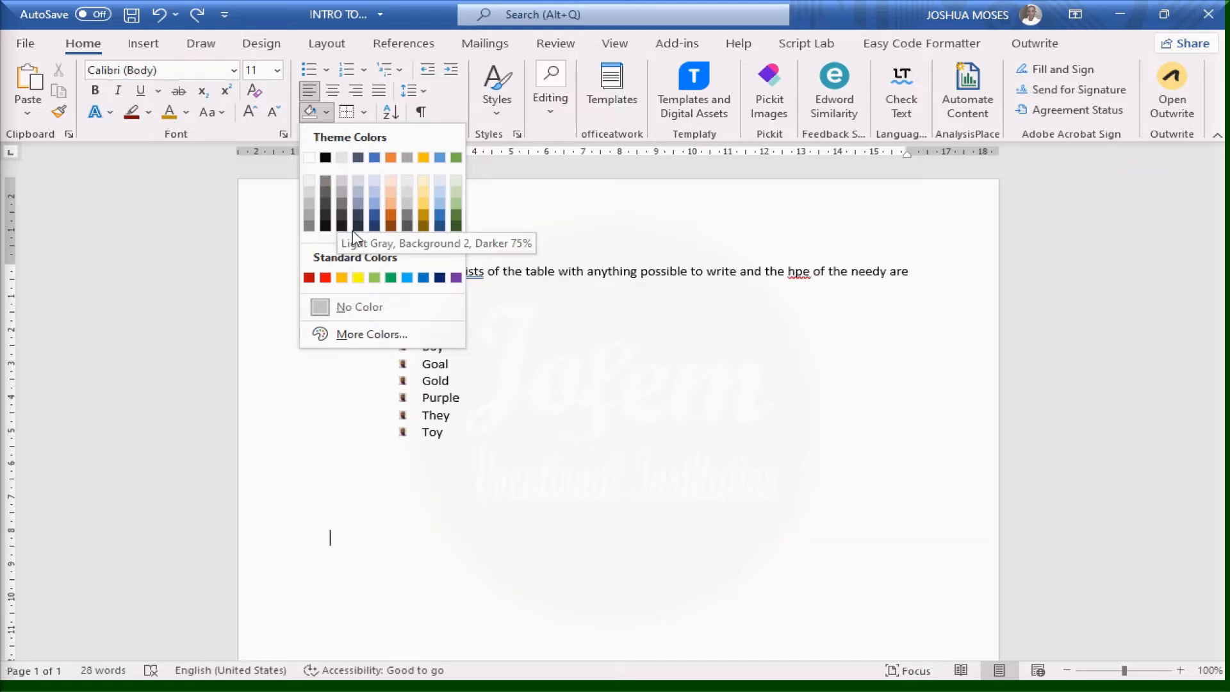
Apply red shading to the empty paragraph and type 'd' and 'okjh' on two lines
left_click(311, 278)
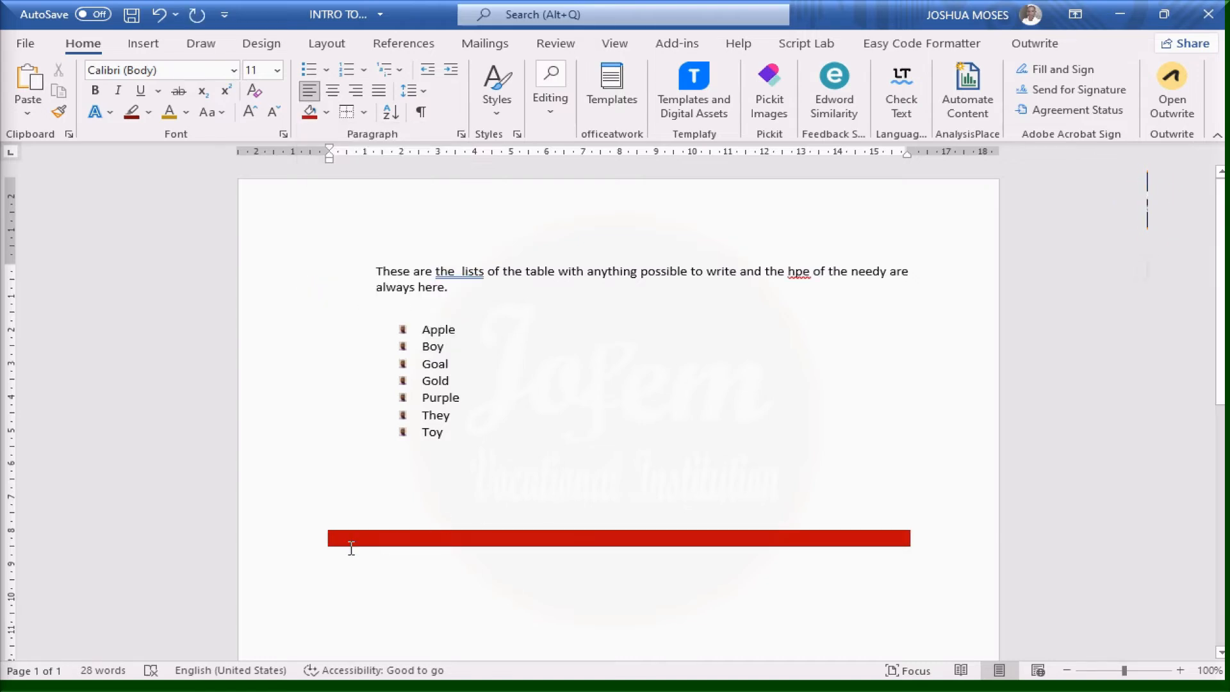
type("dcwq")
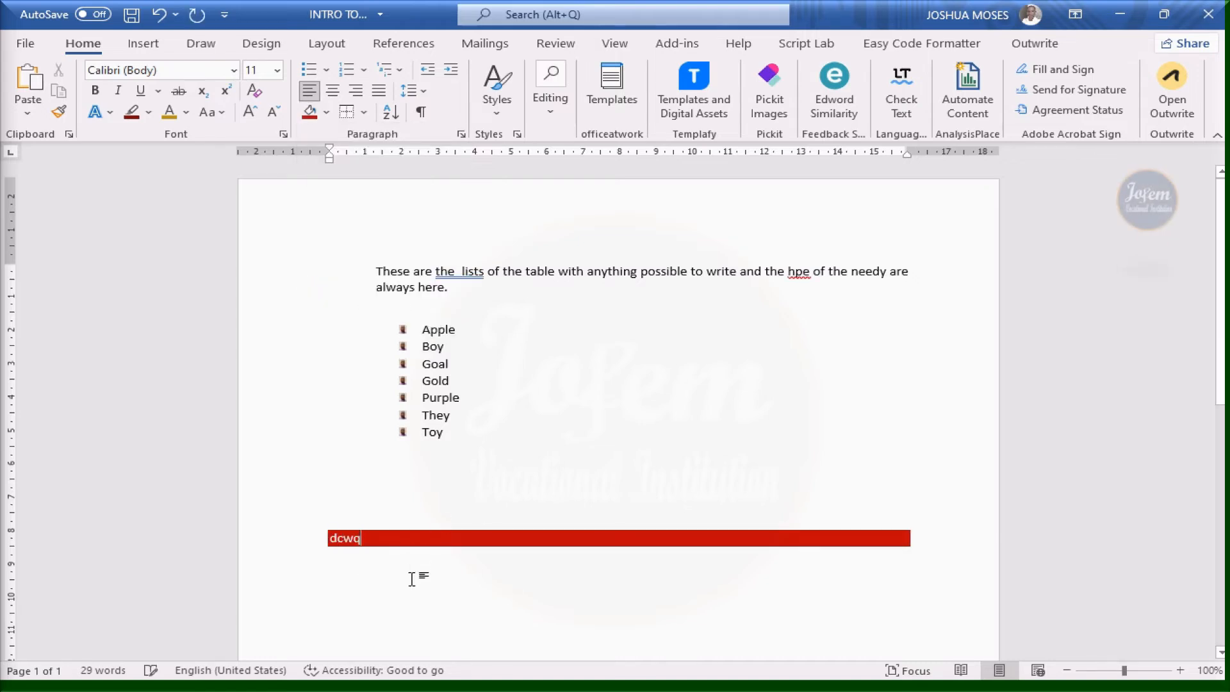
key("Return")
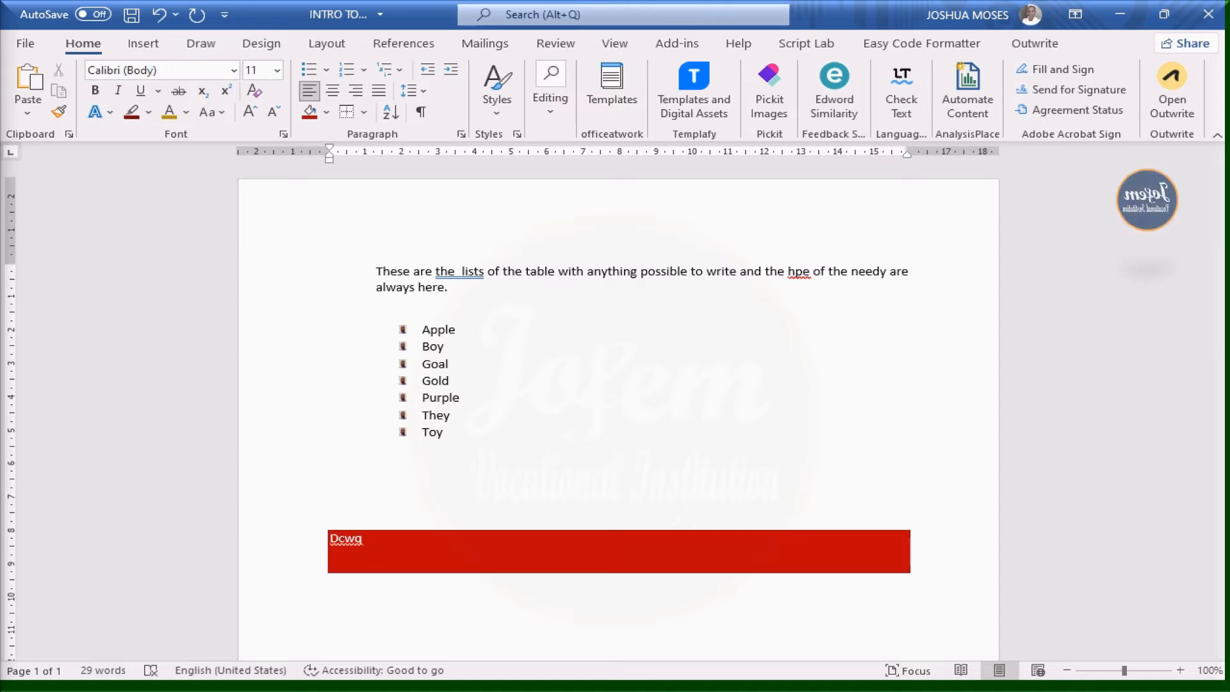
type("okjhjn")
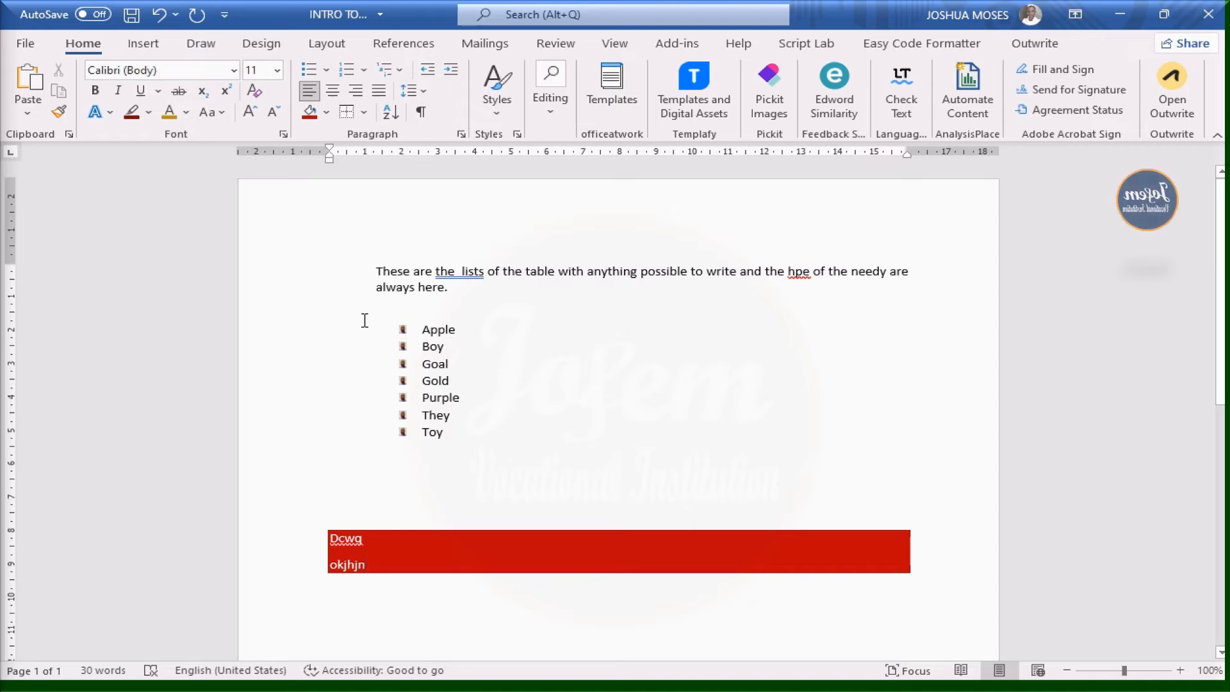
Apply Yellow text highlighting to the Apple, Boy and Goal items
left_click_drag(411, 324, 455, 366)
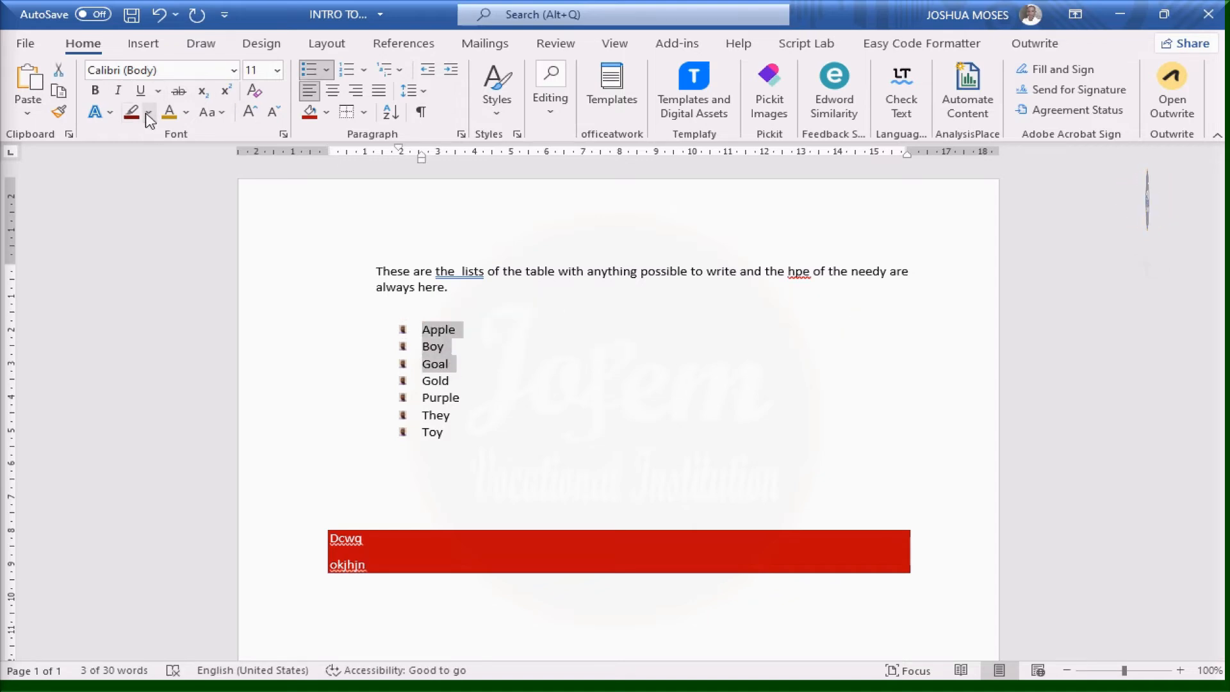
left_click(149, 119)
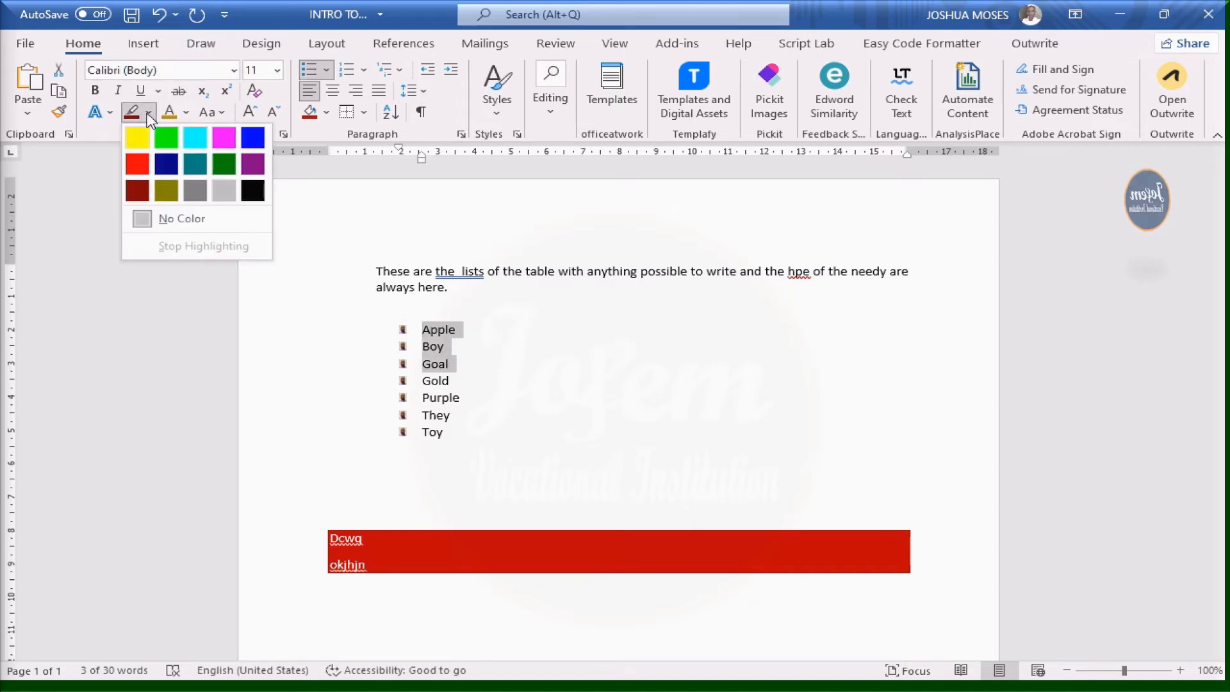
left_click(145, 146)
left_click(387, 365)
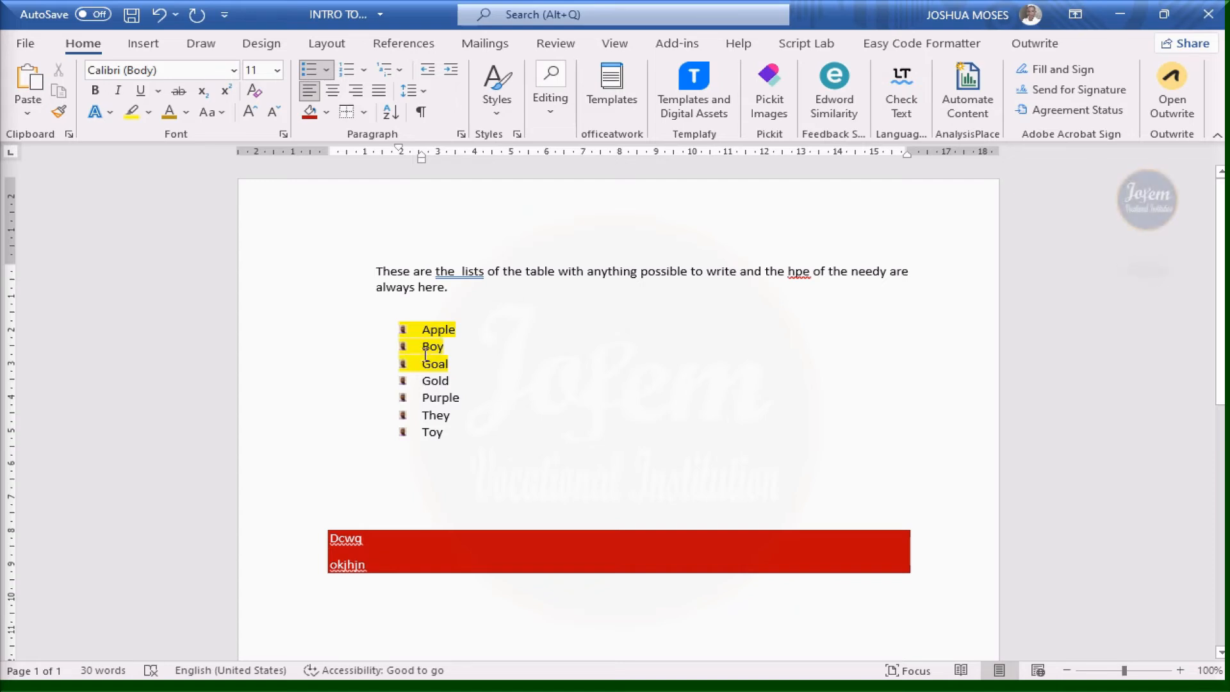
Apply the dark red Standard Color shading to the Purple, They and Toy list items
left_click(380, 565)
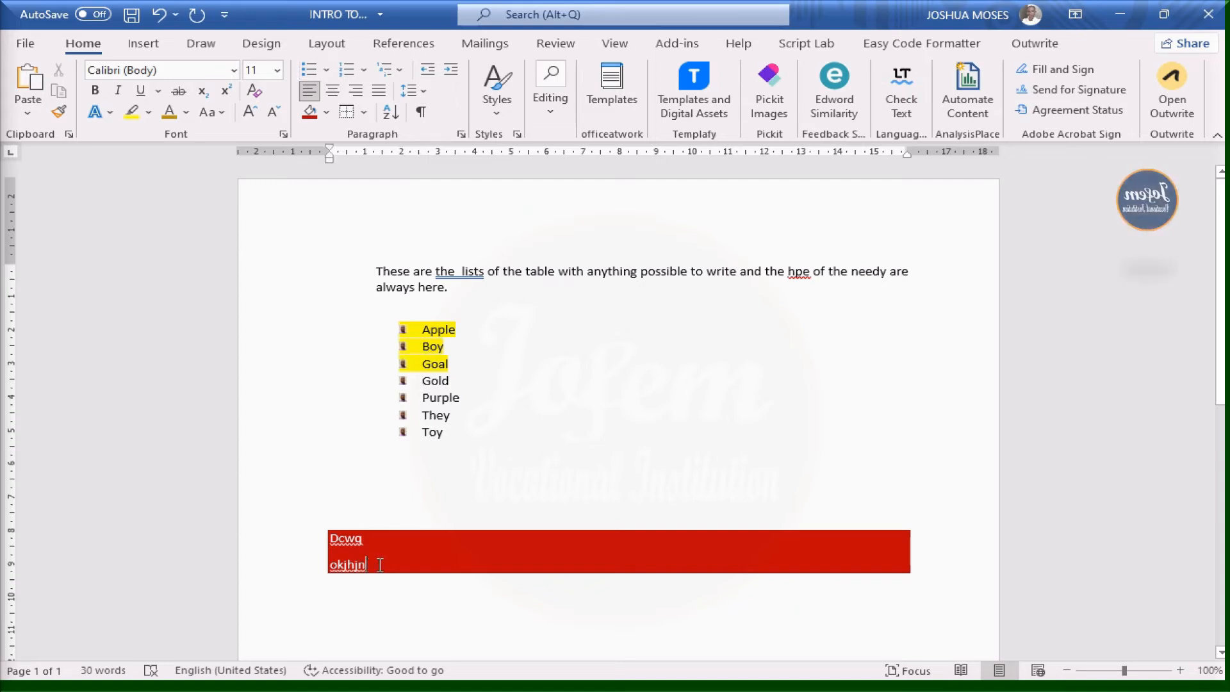
left_click_drag(401, 394, 470, 440)
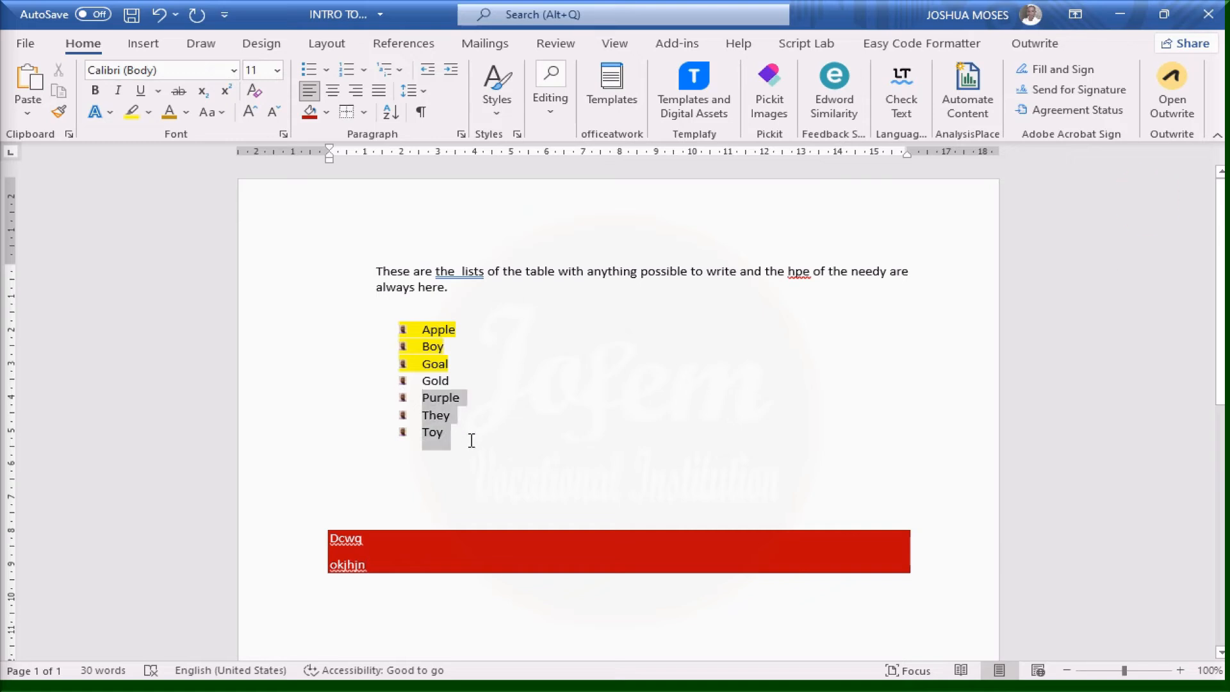
left_click(326, 113)
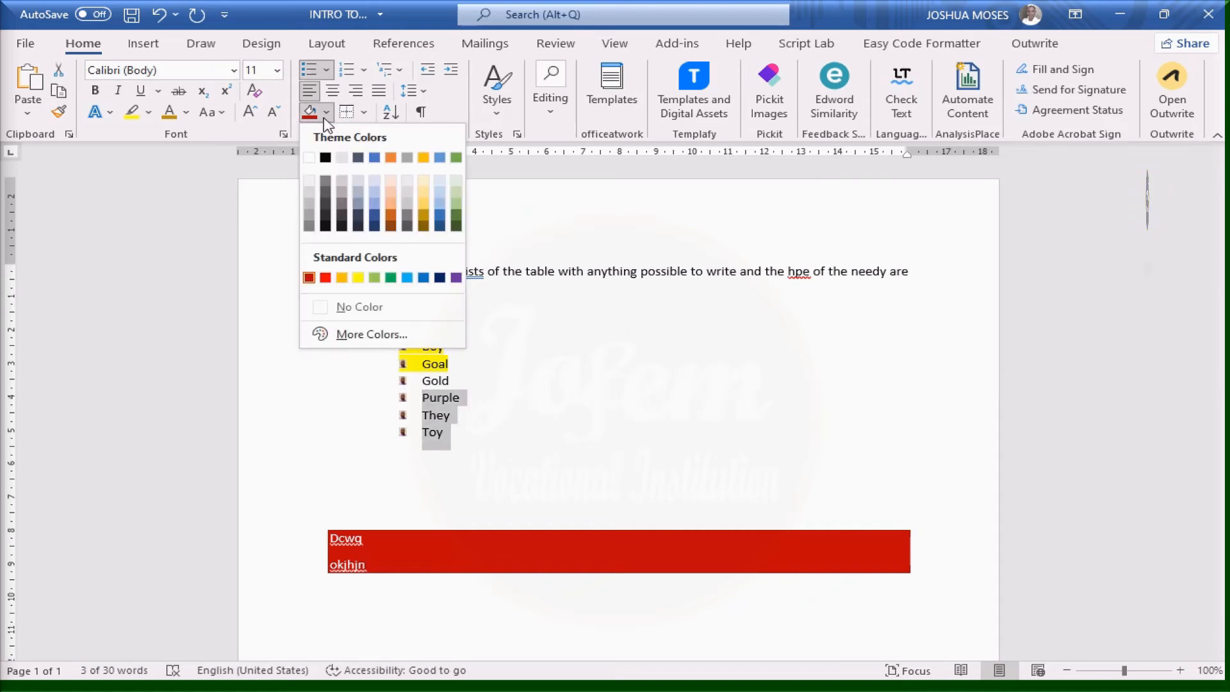
left_click(309, 279)
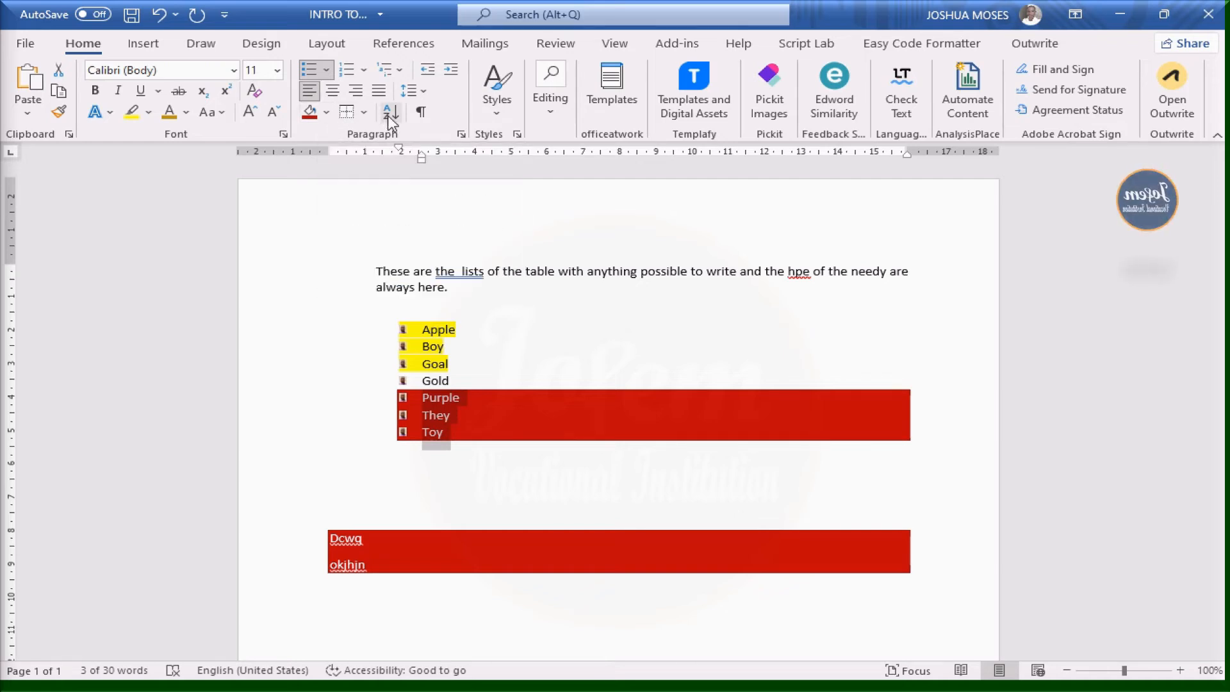
left_click(257, 203)
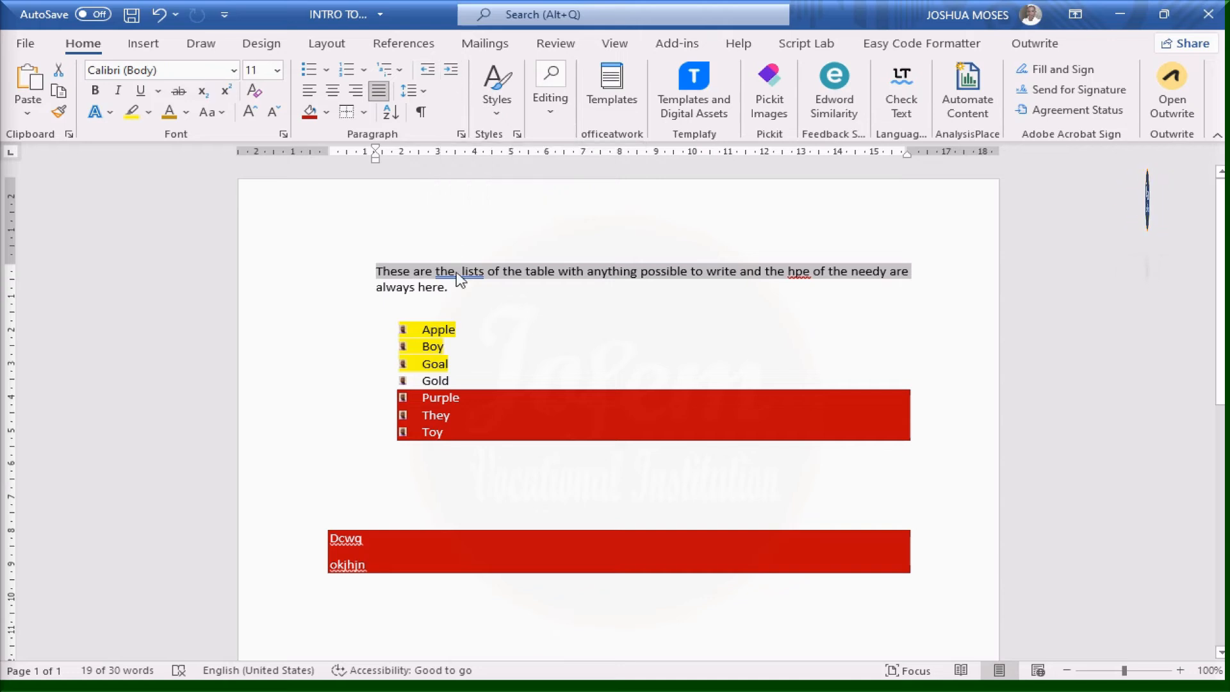
Select the whole opening paragraph and decrease its indent back to the left margin
left_click(377, 274)
left_click_drag(377, 274, 454, 289)
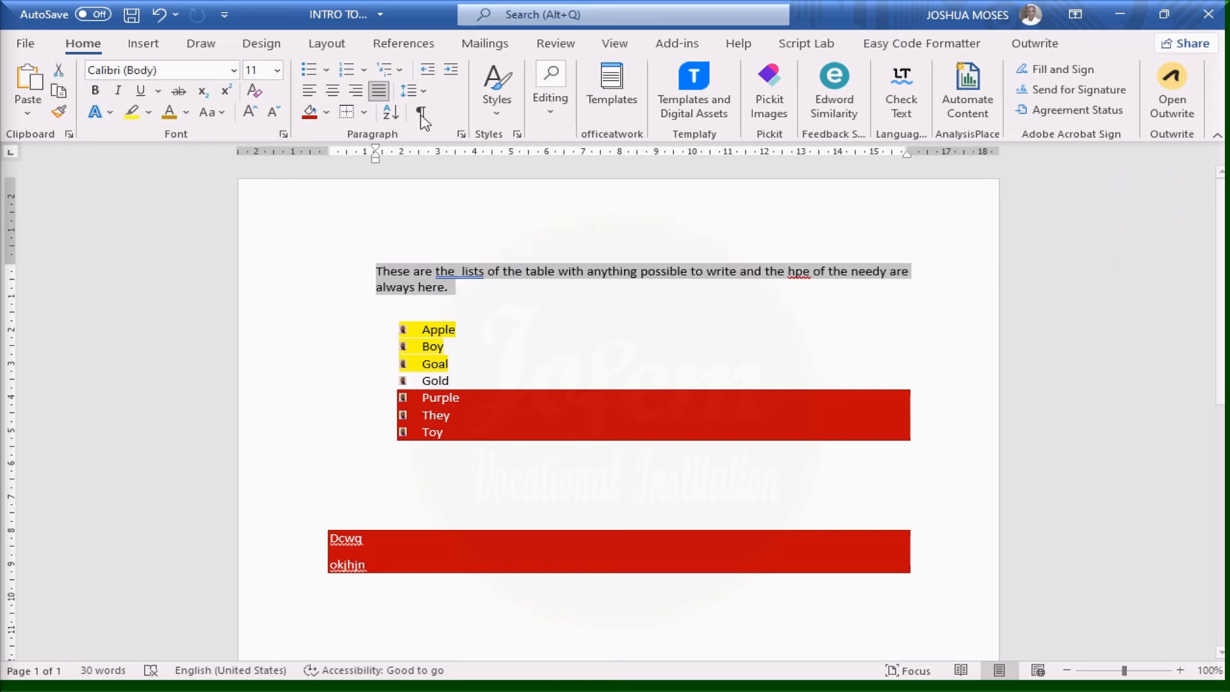
left_click(427, 71)
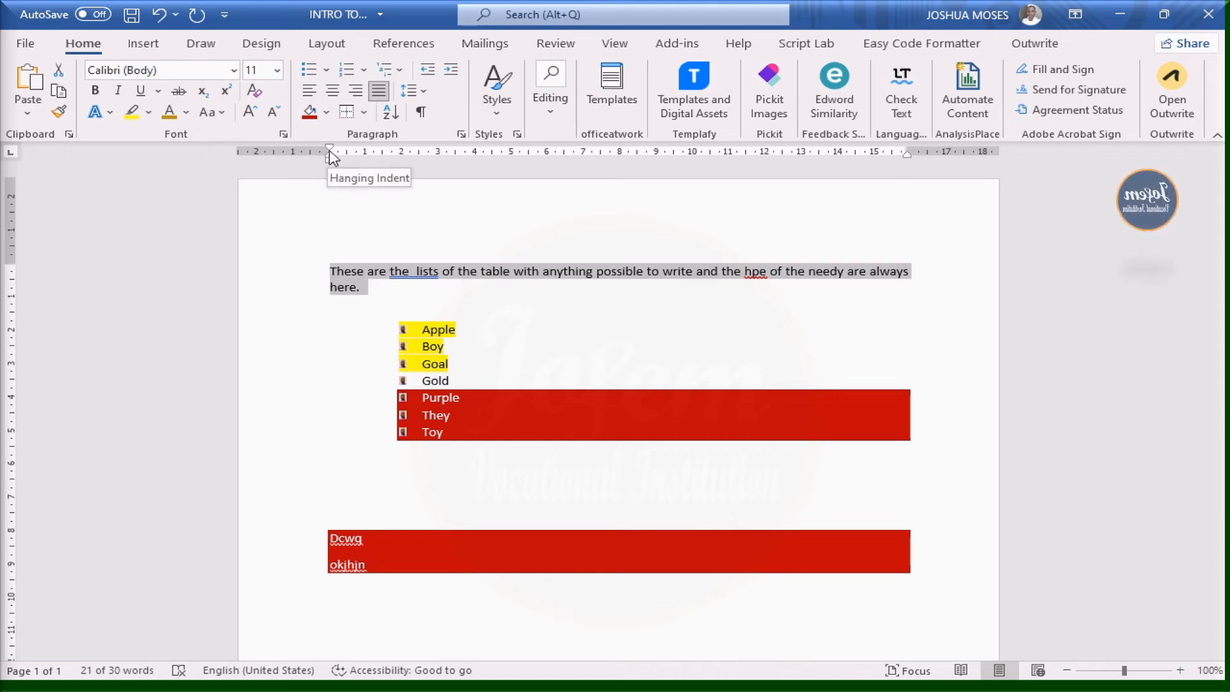
mouse_move(418, 2)
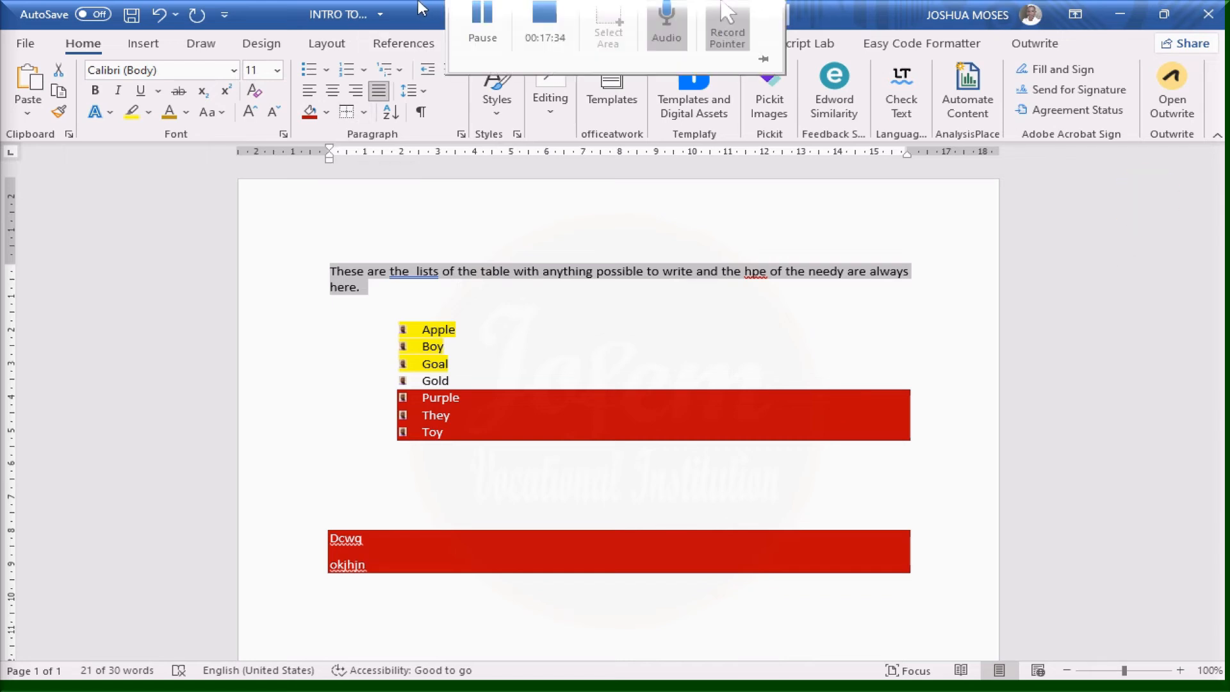
left_click(474, 37)
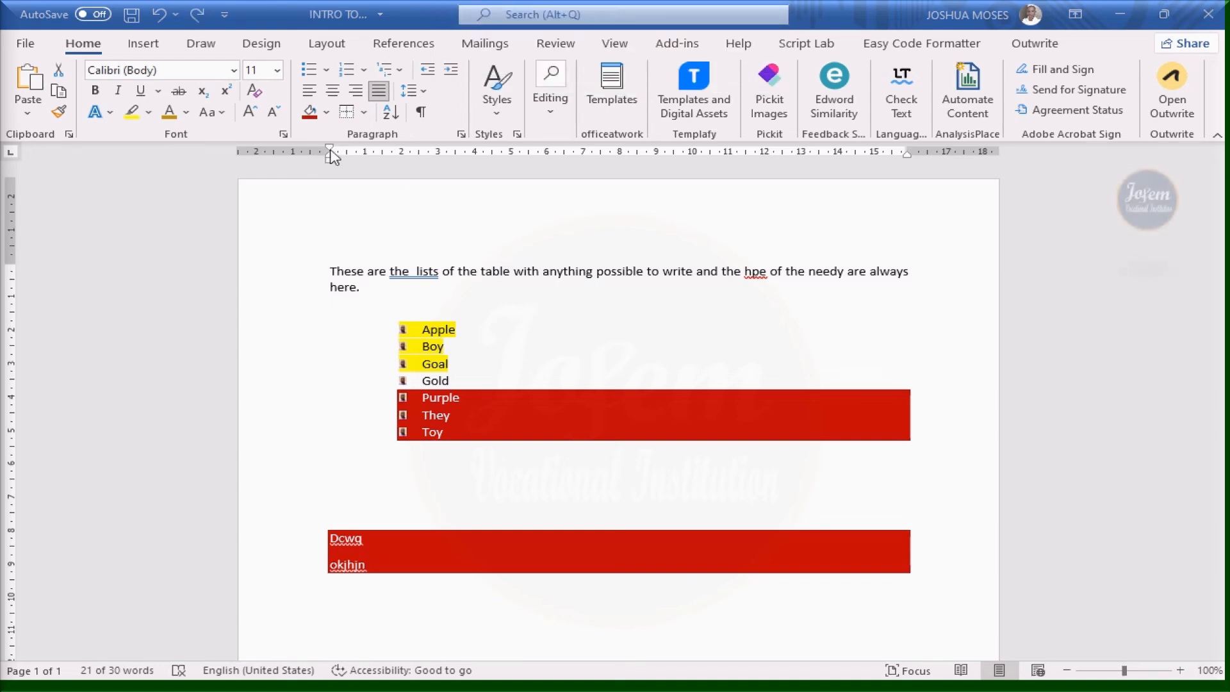
Drag the hanging indent and left margin markers left on the ruler so the intro fits one line
left_click_drag(332, 158, 311, 157)
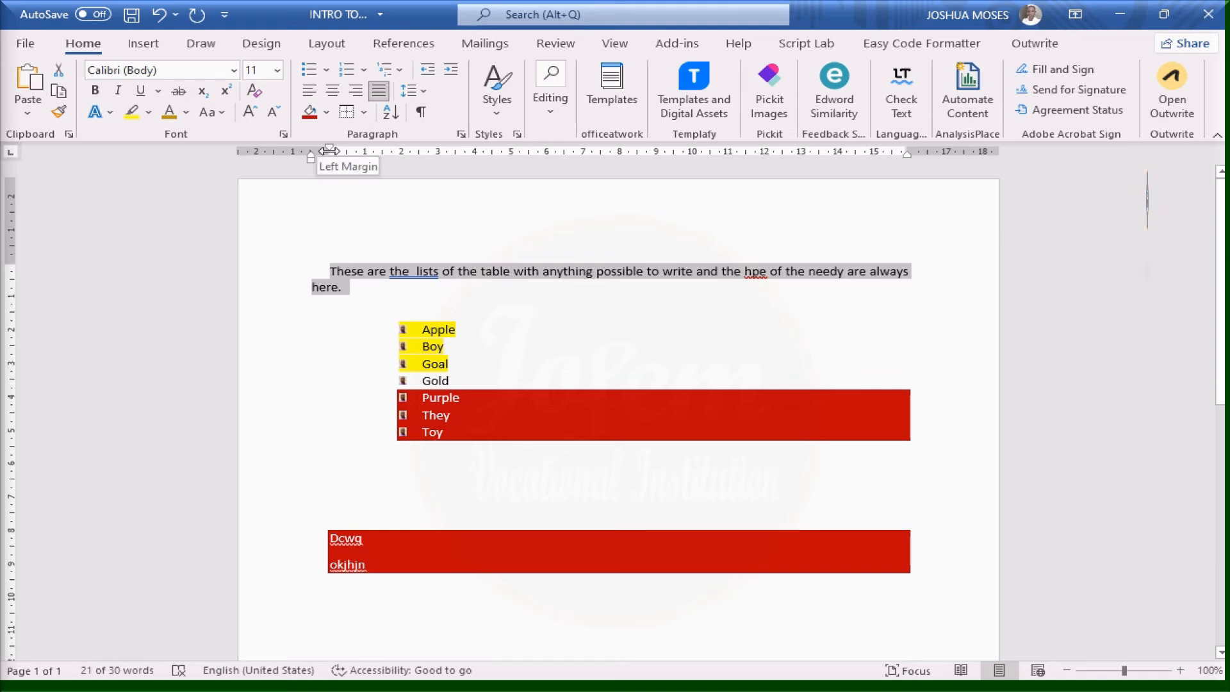
left_click_drag(329, 151, 274, 152)
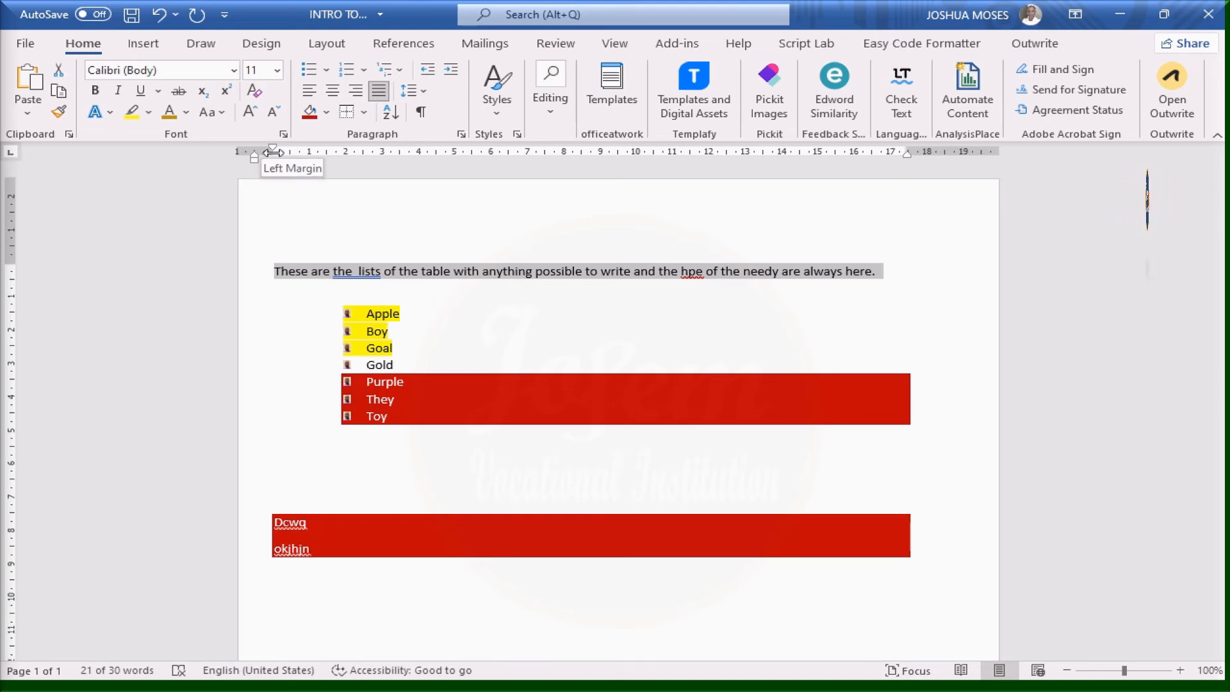
mouse_move(273, 152)
left_mouse_down()
mouse_move(327, 153)
mouse_move(264, 154)
left_mouse_up()
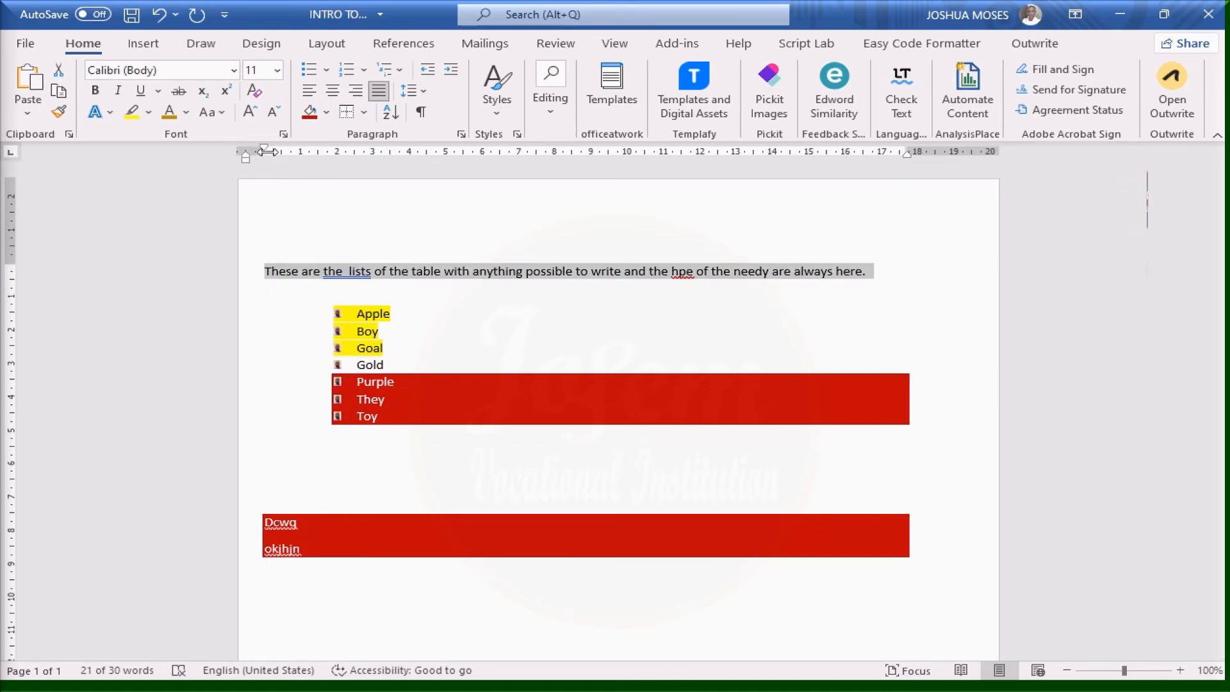
left_click_drag(264, 153, 246, 155)
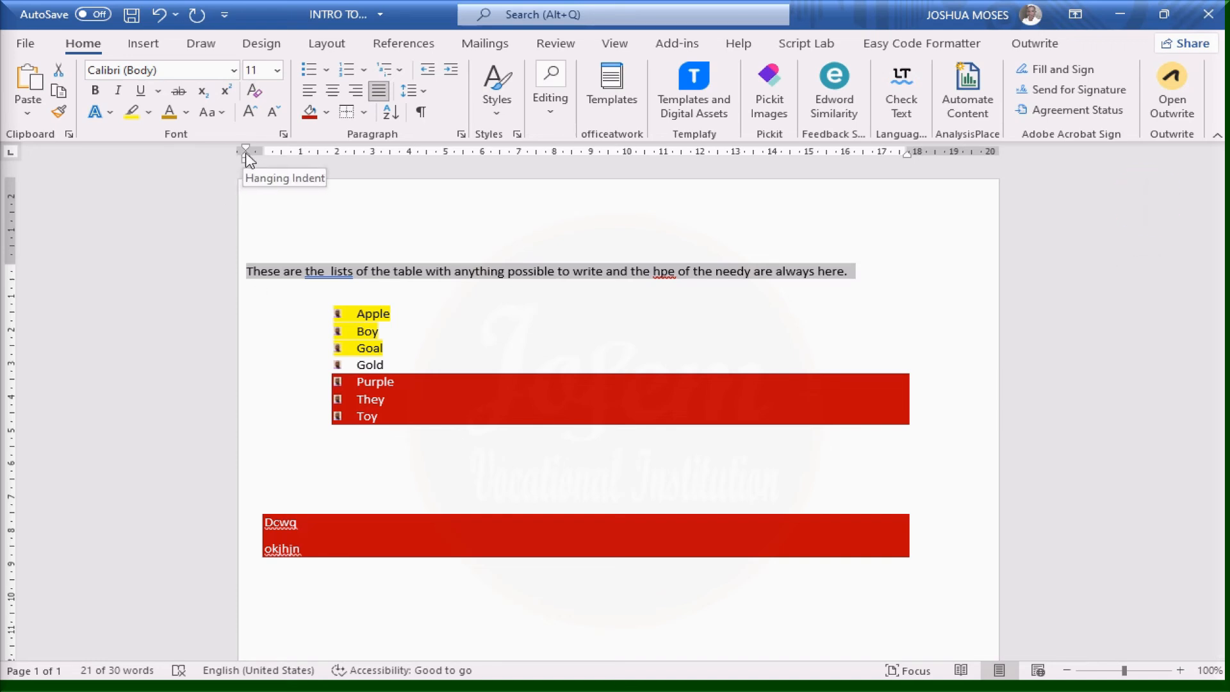
Indent the intro slightly, nudge the left margin right, and pull the right indent to about 17 cm
left_click_drag(247, 158, 285, 159)
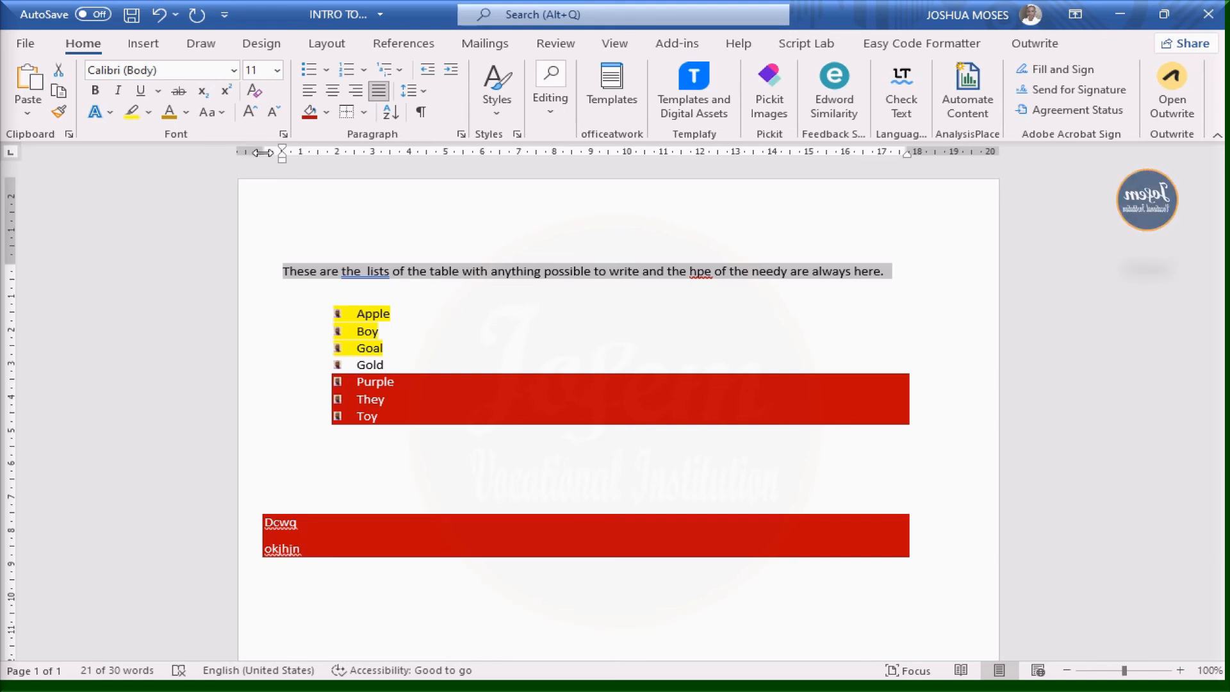
left_click_drag(262, 152, 274, 152)
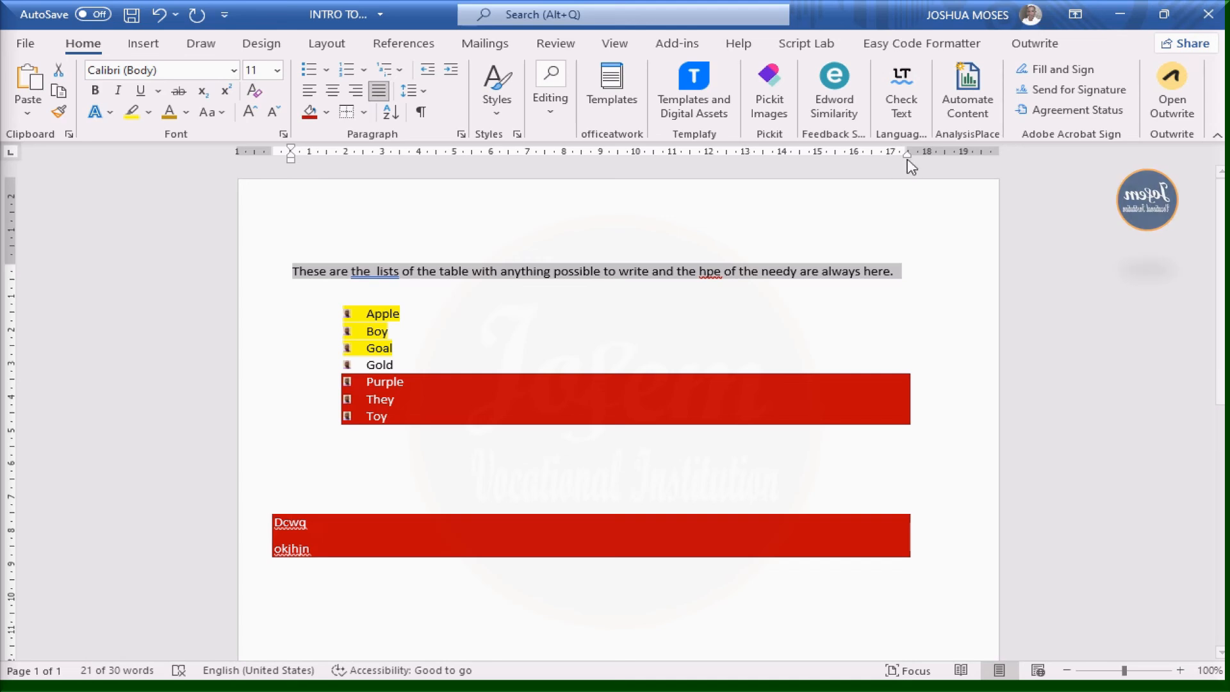
mouse_move(908, 158)
left_mouse_down()
mouse_move(893, 158)
mouse_move(903, 160)
left_mouse_up()
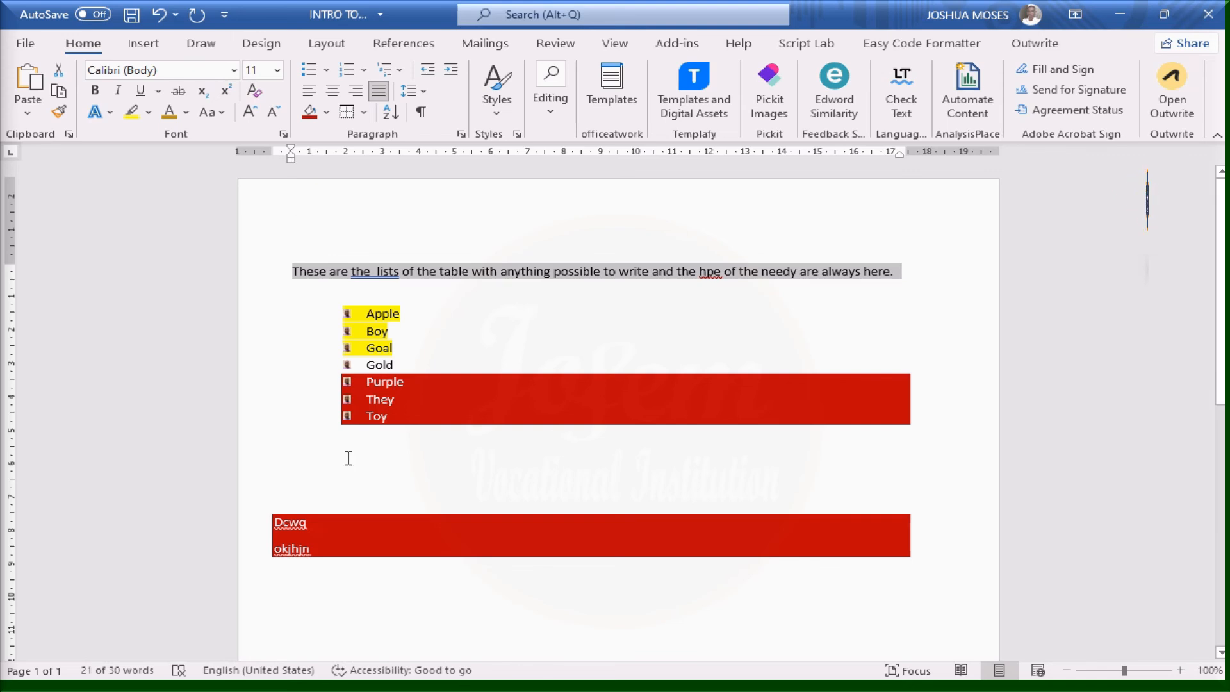
Push the opening paragraph's indent repeatedly to the right with Increase Indent
left_click(433, 75)
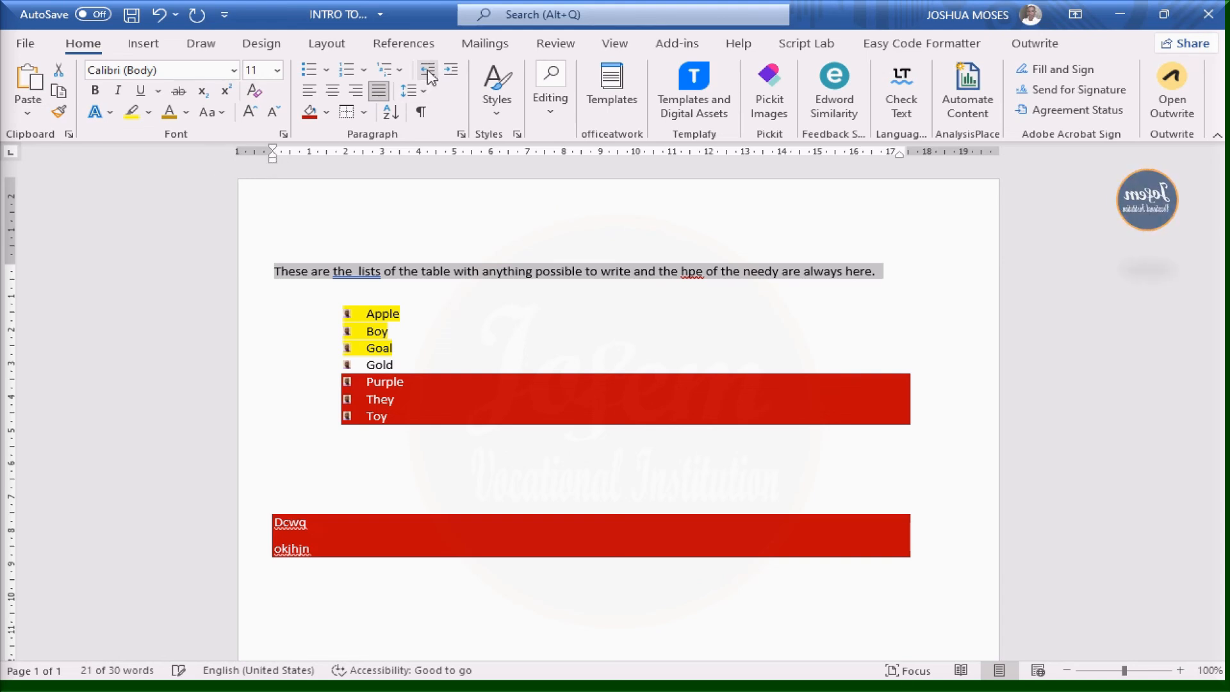
left_click(452, 74)
left_click(453, 73)
left_click(453, 75)
left_click(453, 75)
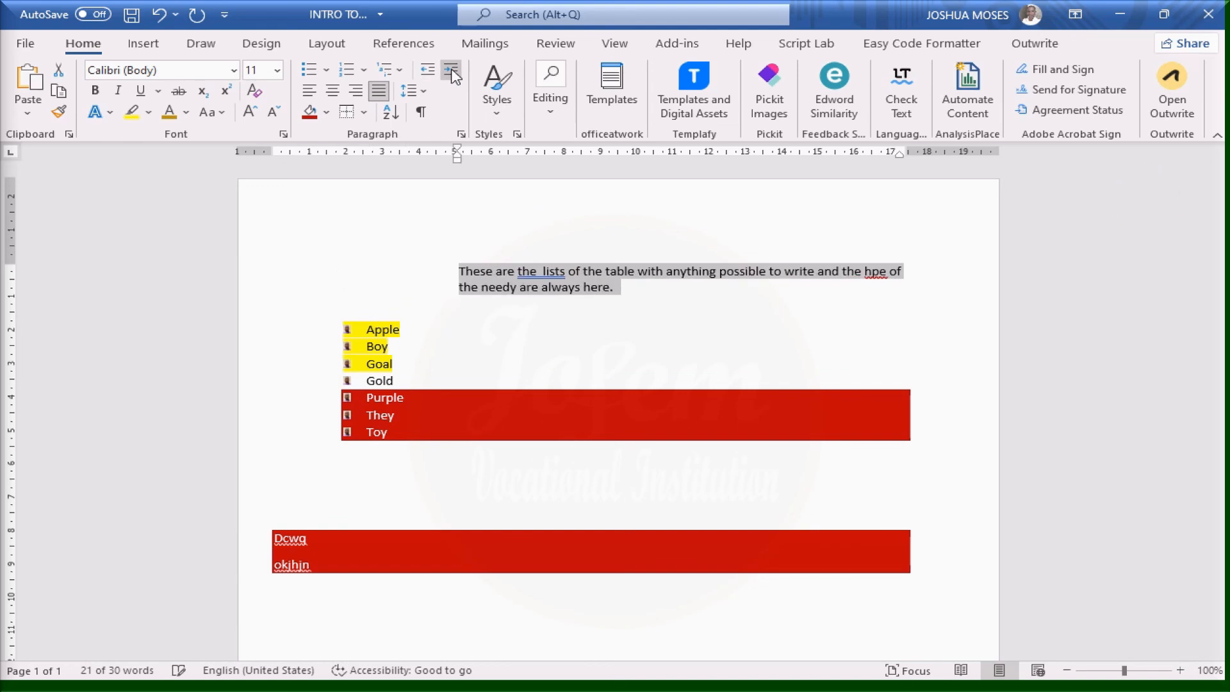
left_click(453, 75)
left_click(453, 75)
left_click(453, 75)
left_click(453, 75)
left_click(453, 75)
left_click(453, 75)
left_click(453, 75)
left_click(453, 75)
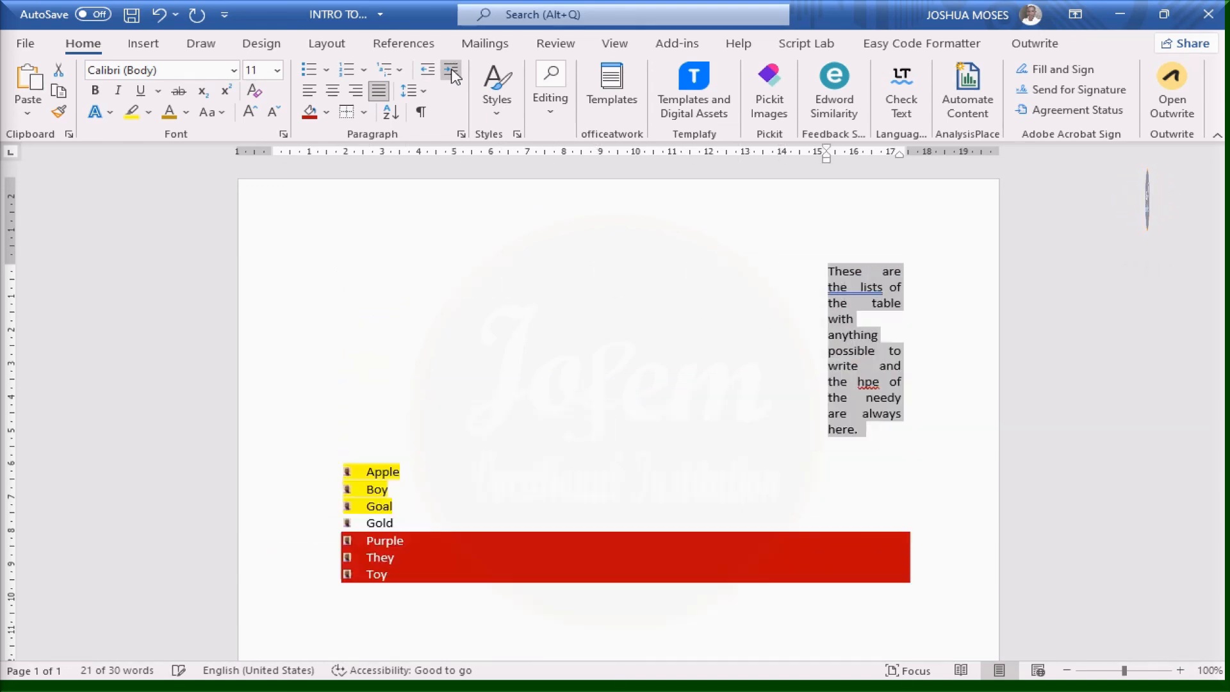
left_click(453, 75)
left_click(453, 75)
left_click(453, 75)
left_click(453, 75)
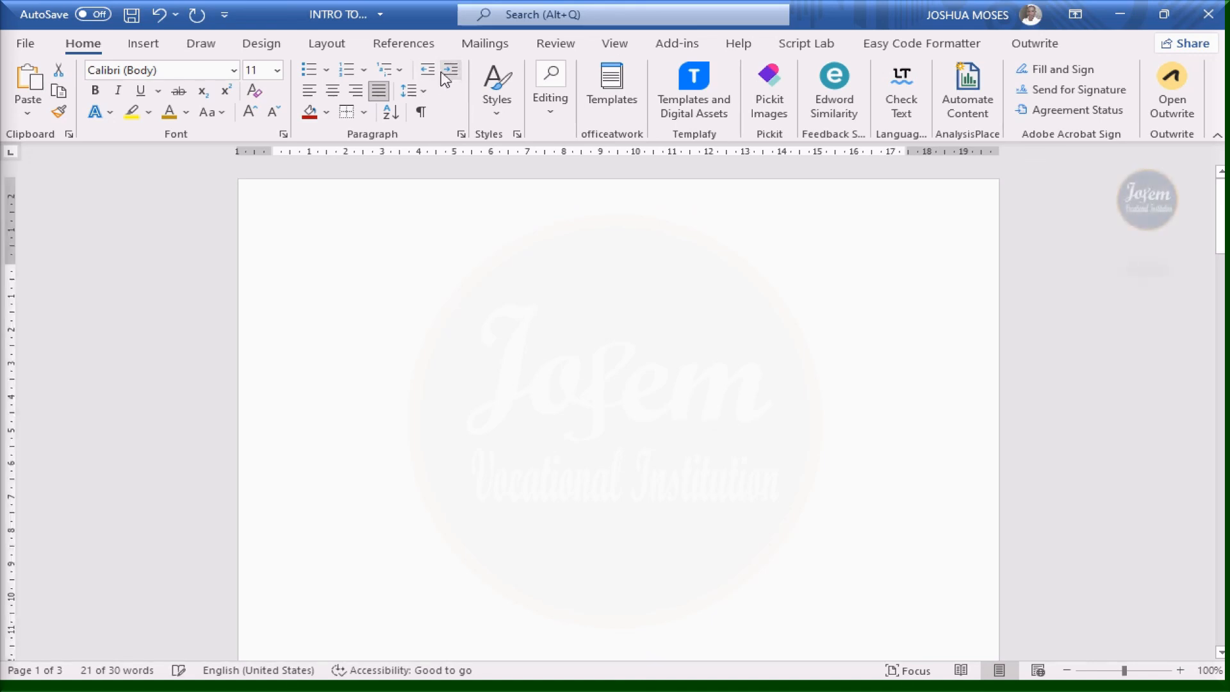
Step the opening paragraph's indent back left until it wraps onto two lines ending with 'here.'
left_click(424, 76)
left_click(424, 77)
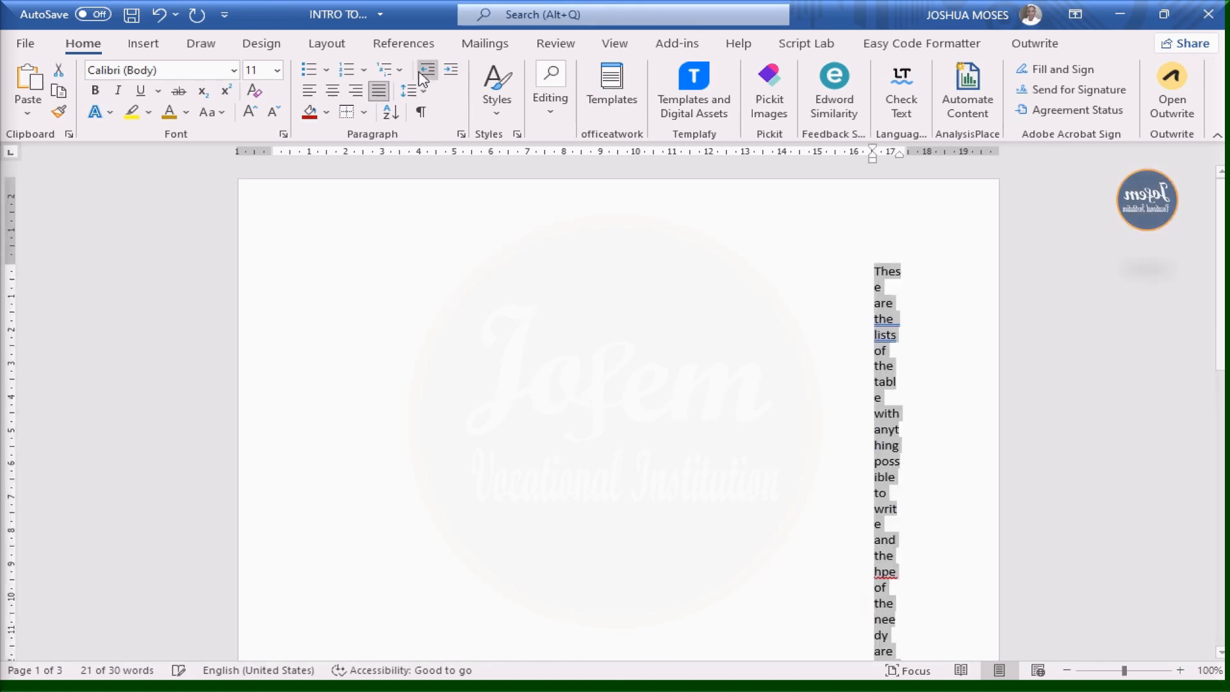
left_click(424, 77)
left_click(425, 76)
left_click(424, 77)
left_click(424, 77)
left_click(424, 77)
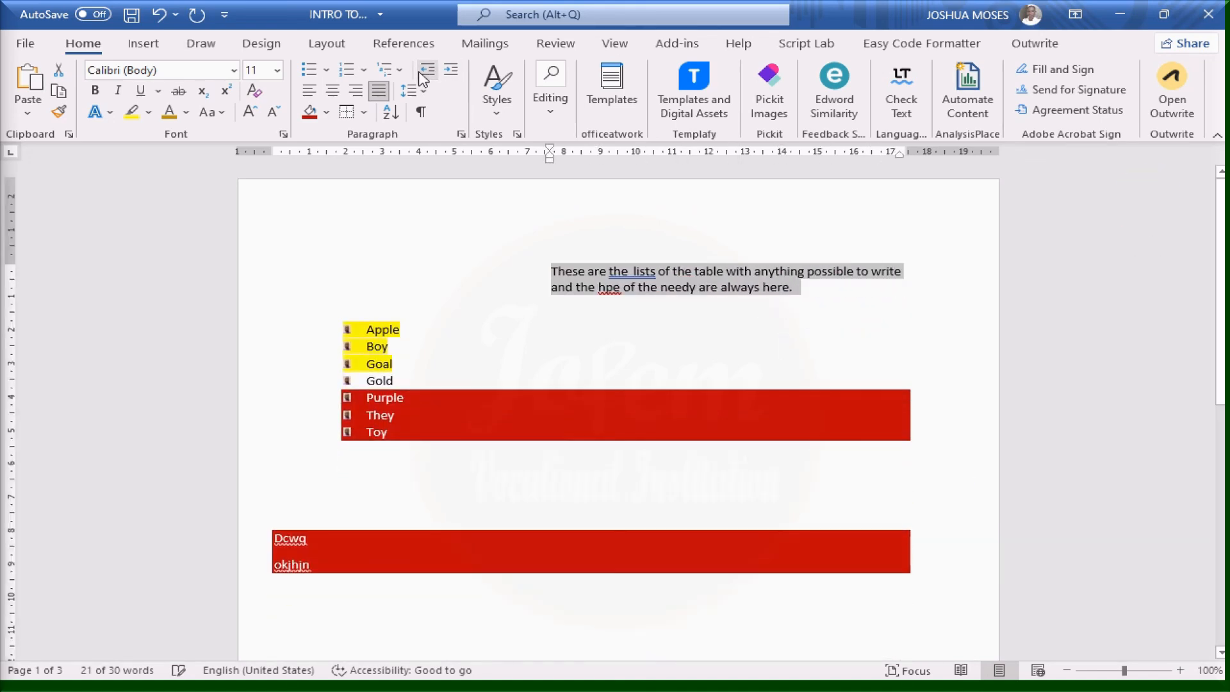
left_click(424, 76)
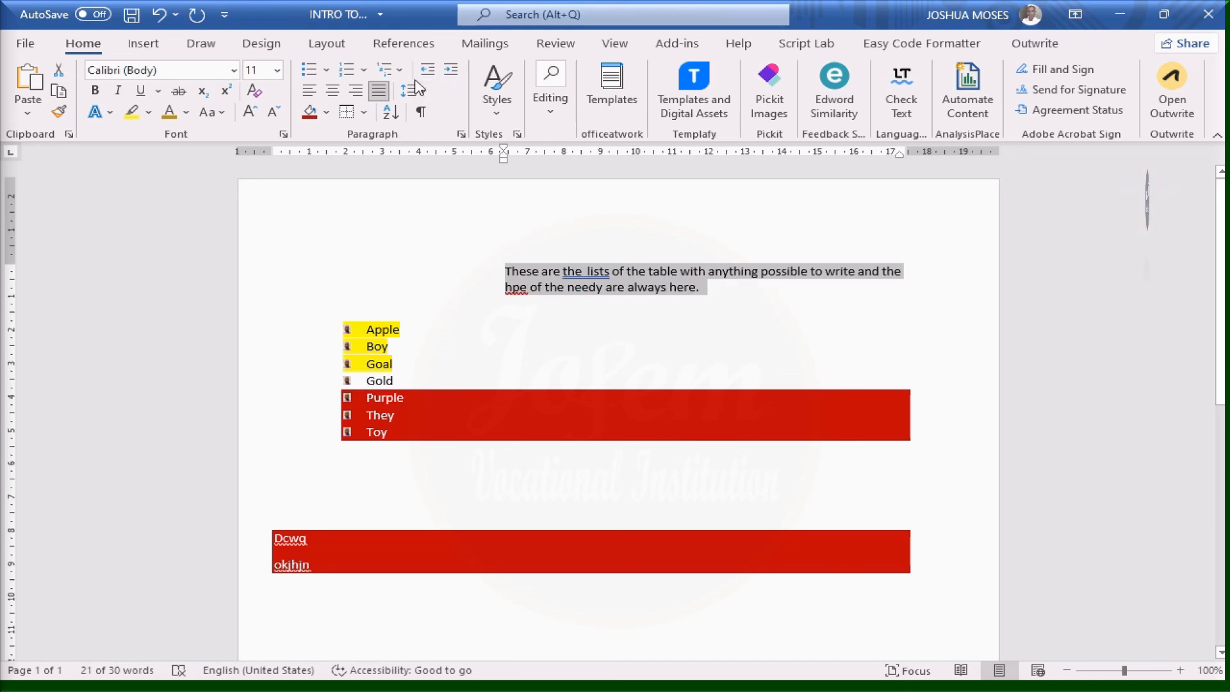
left_click(428, 73)
left_click(428, 73)
left_click(428, 74)
left_click(428, 73)
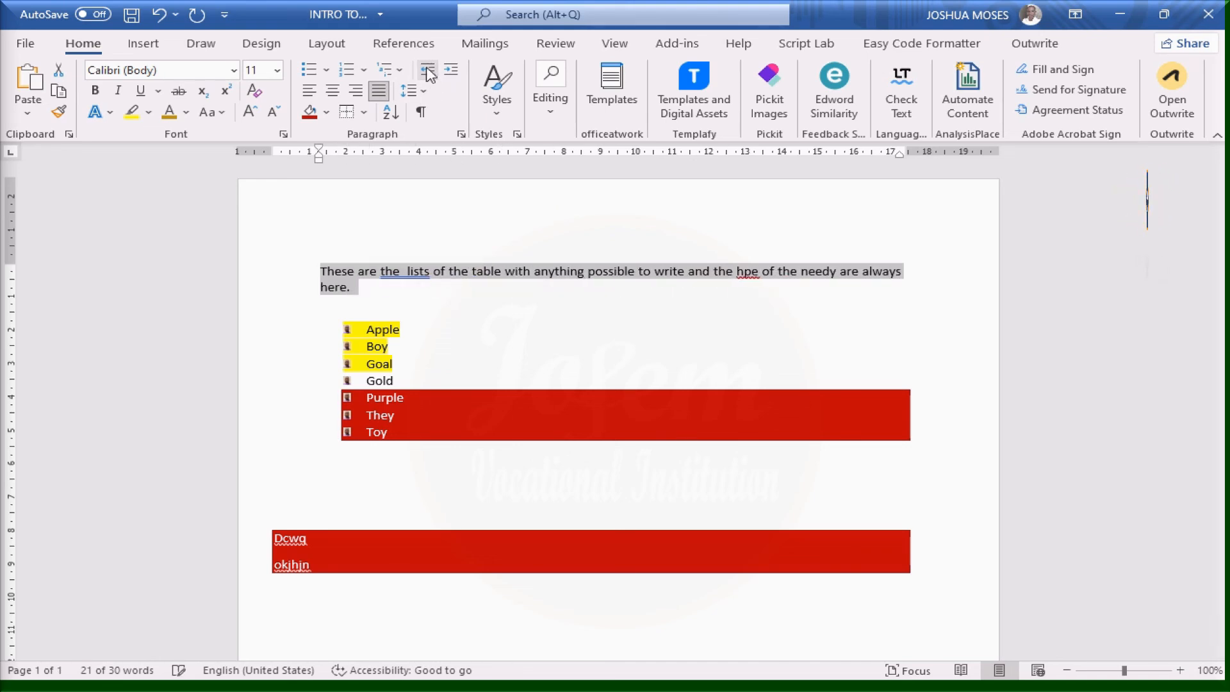
left_click(428, 74)
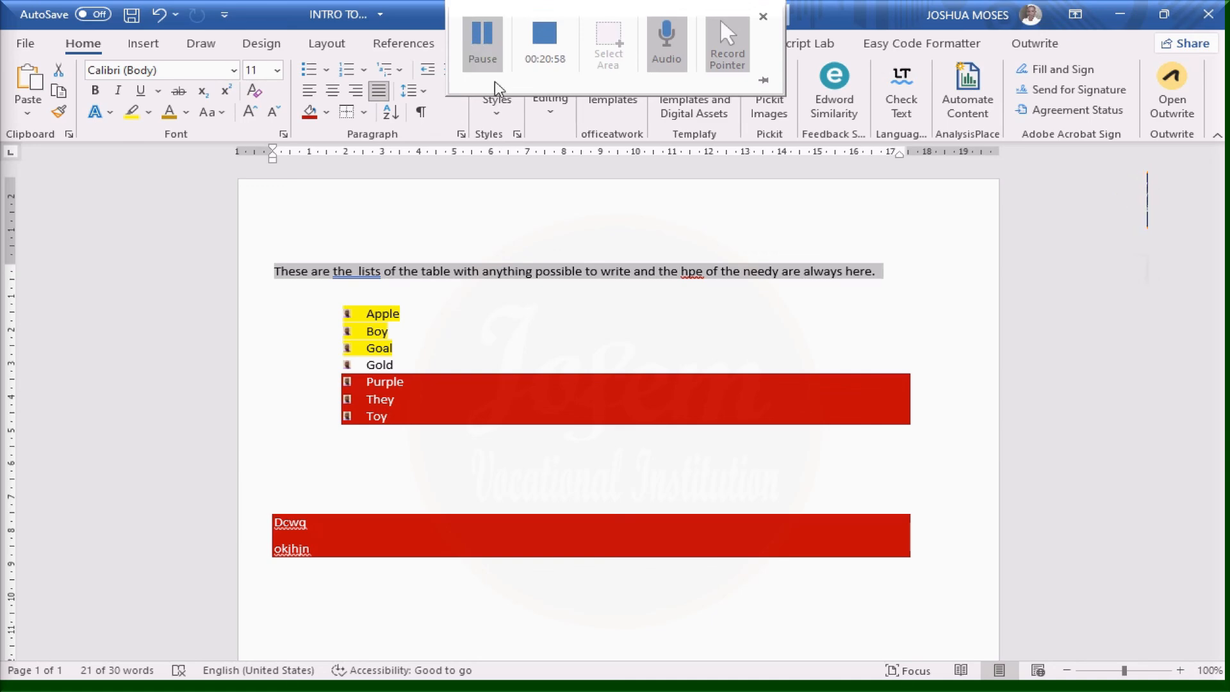
Return the intro sentence ending with 'here.' to a single line at the left margin
left_click(476, 42)
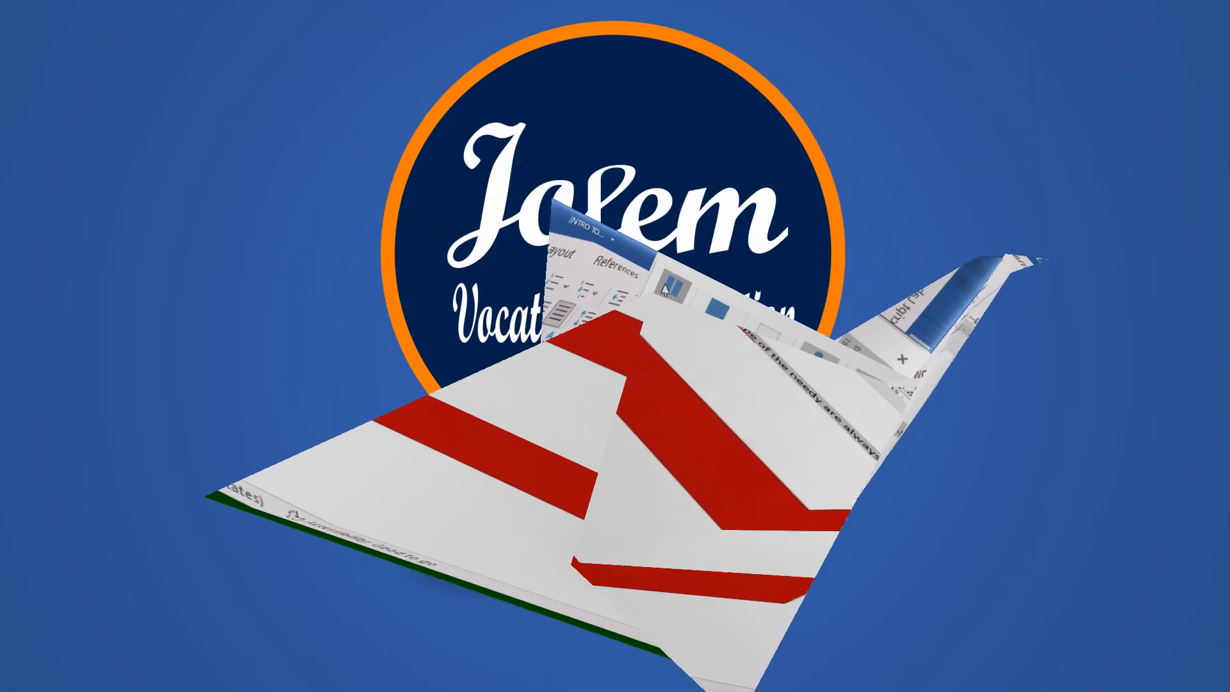